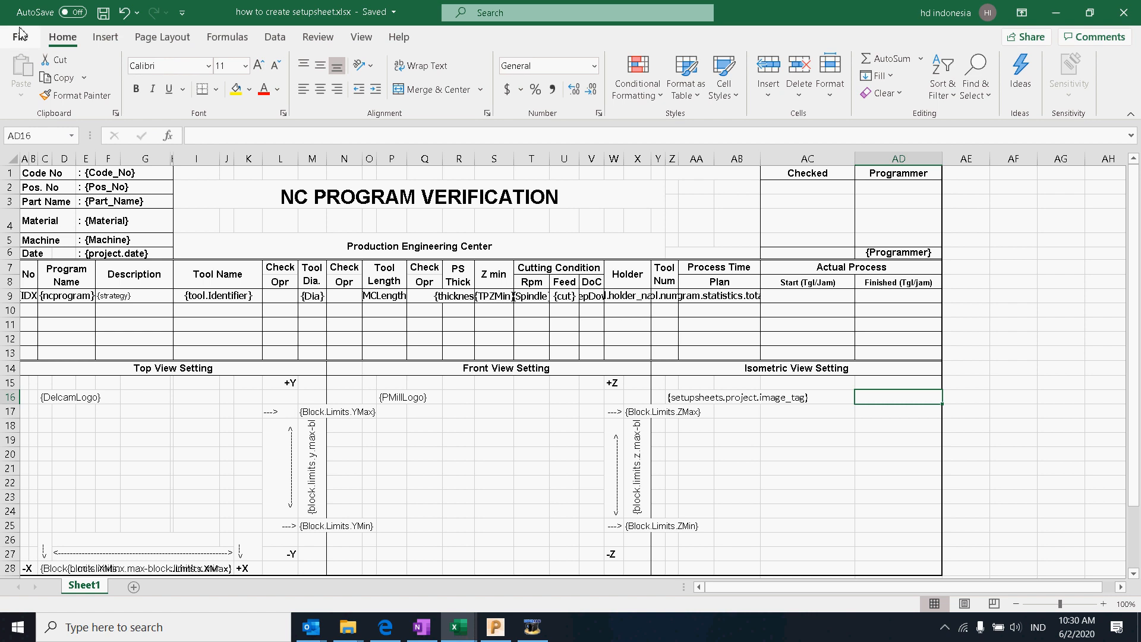
- Set the sheet's print orientation to Landscape in the print settings and return to the worksheet
left_click(20, 44)
left_click(45, 275)
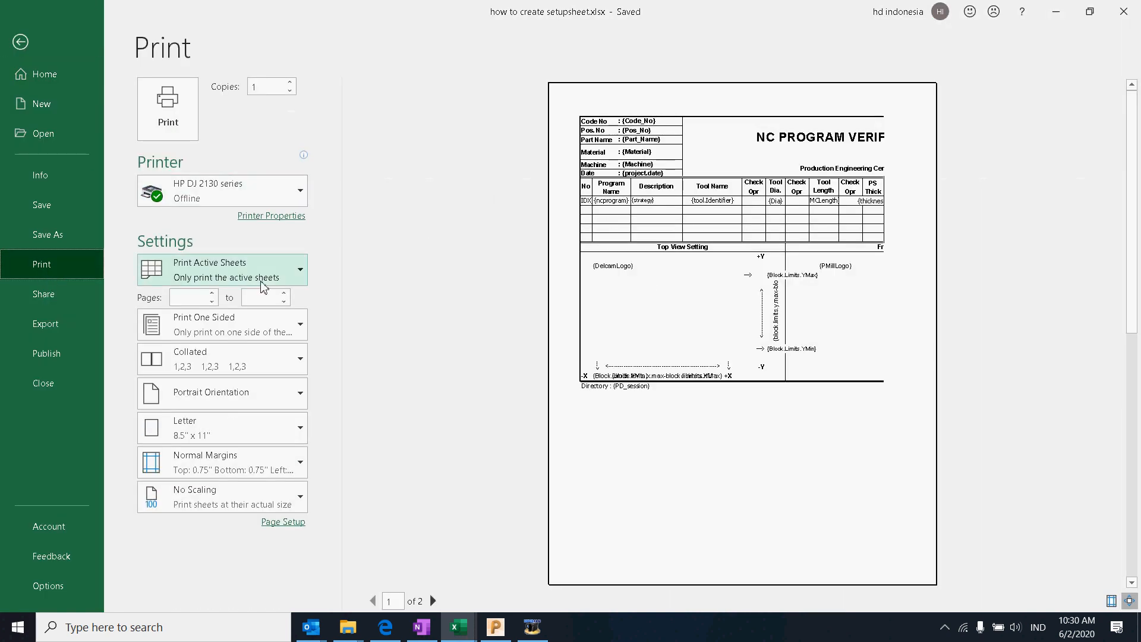
left_click(277, 278)
left_click(331, 285)
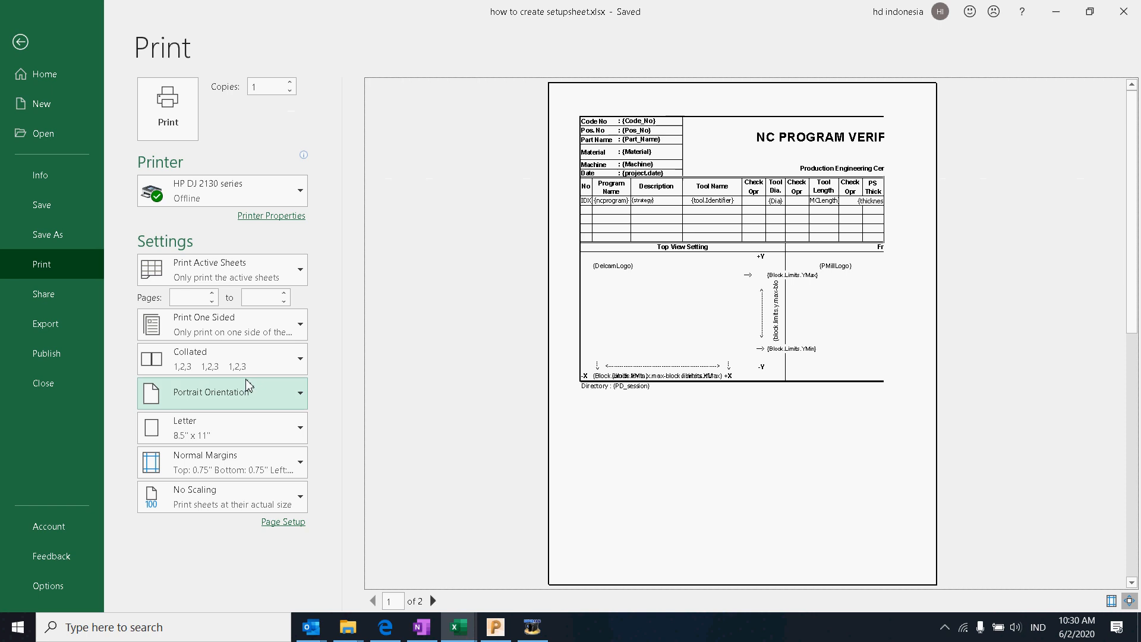
left_click(242, 394)
left_click(242, 467)
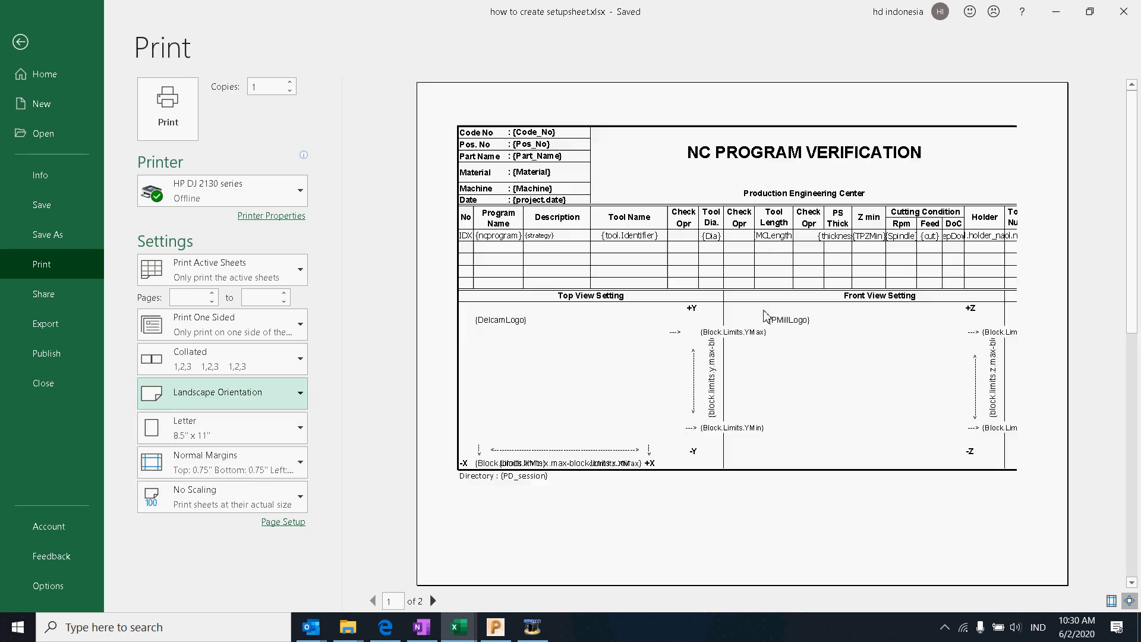
left_click(22, 41)
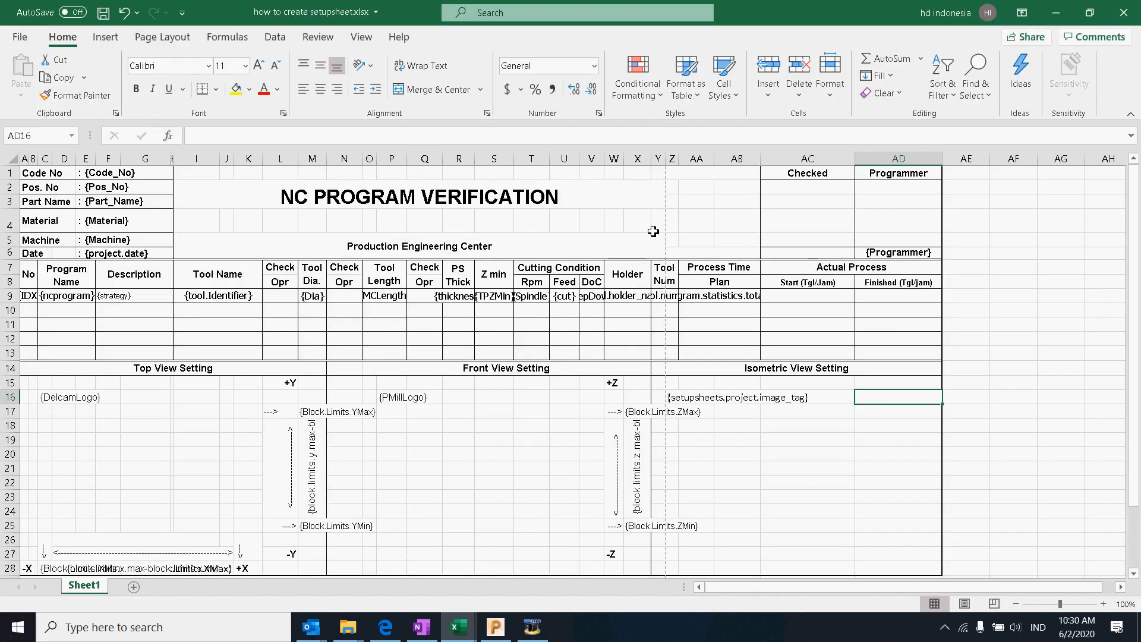
- Narrow the template's columns together to reduce the overall width of the NC PROGRAM VERIFICATION form
left_click_drag(758, 159, 749, 156)
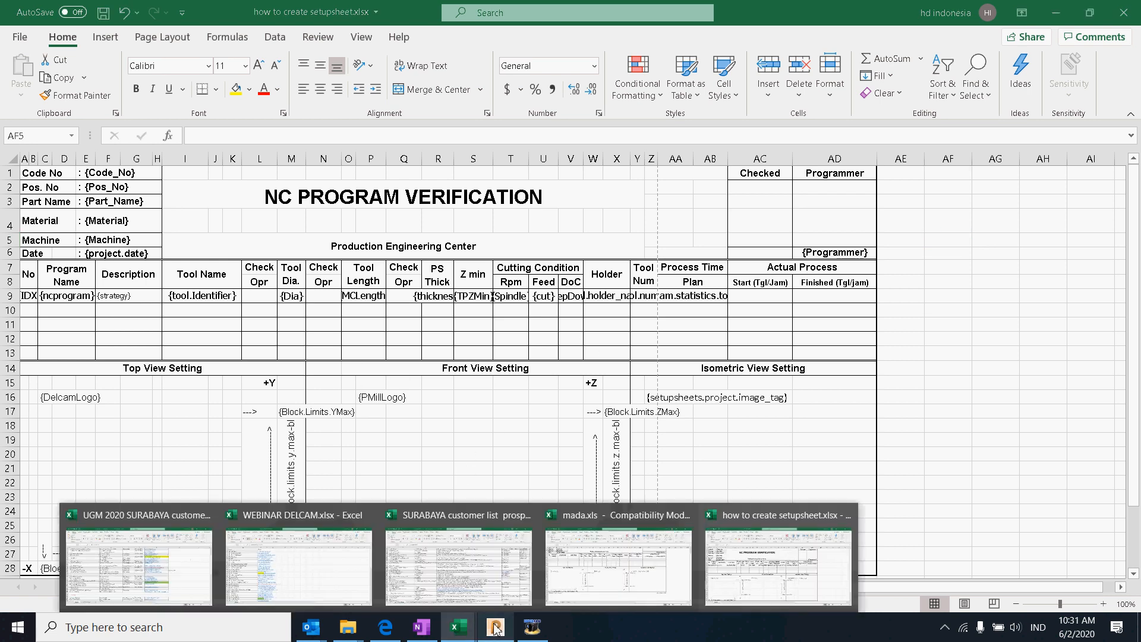
left_click(537, 383)
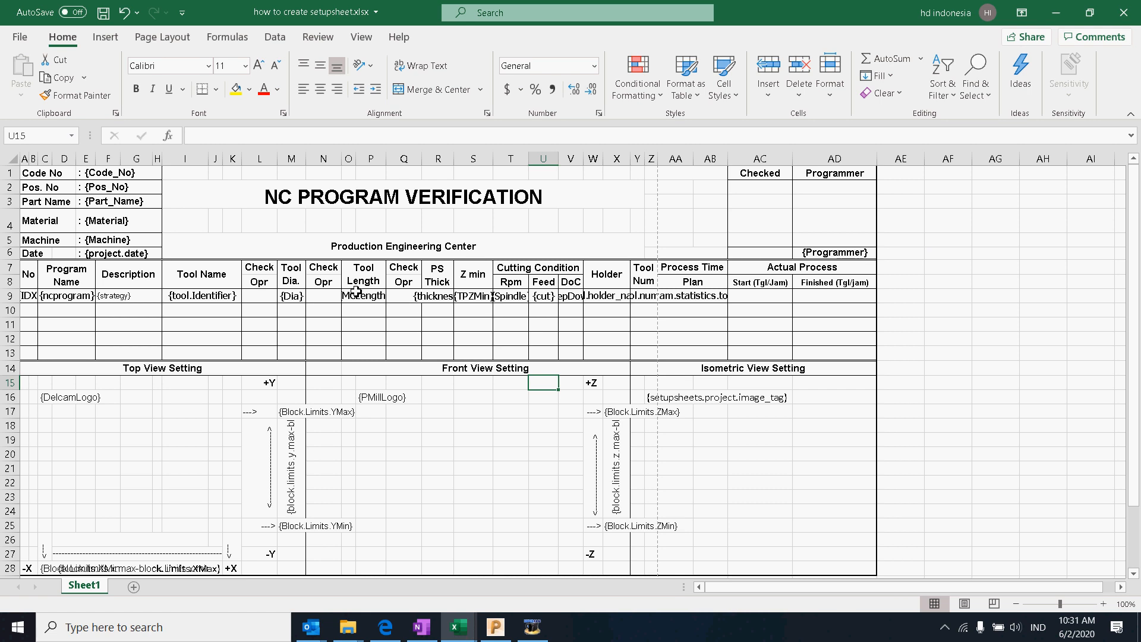
- Clear all placeholder parameters in row 9, from the No column through the Process Time Plan column
left_click(35, 295)
key("Delete")
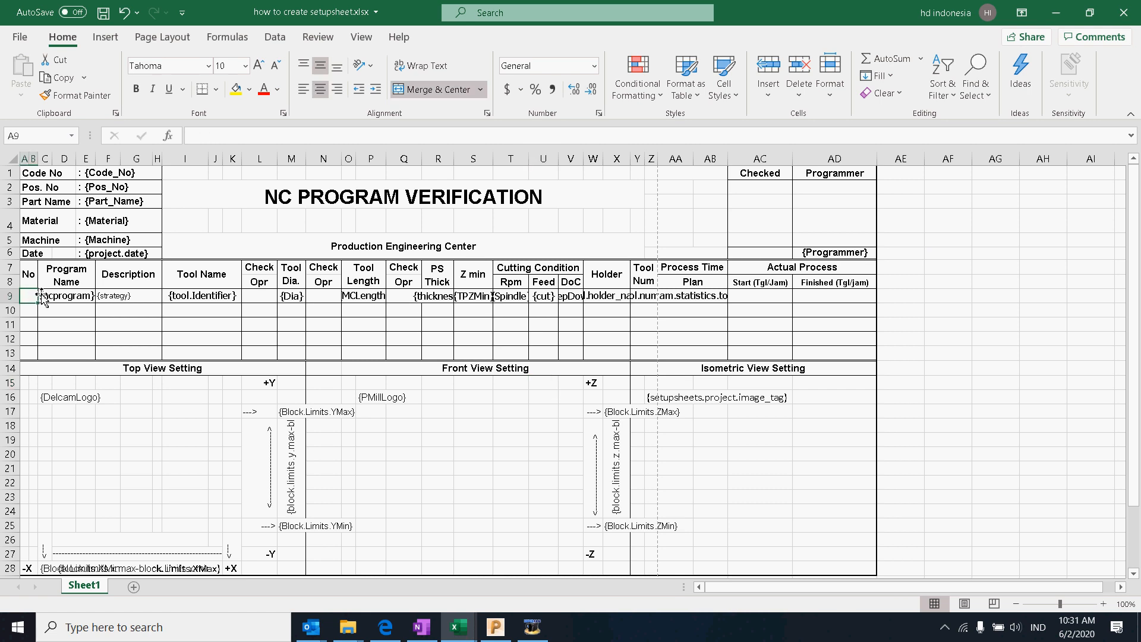
left_click(55, 298)
key("Delete")
left_click(106, 299)
key("Delete")
left_click(202, 297)
key("Delete")
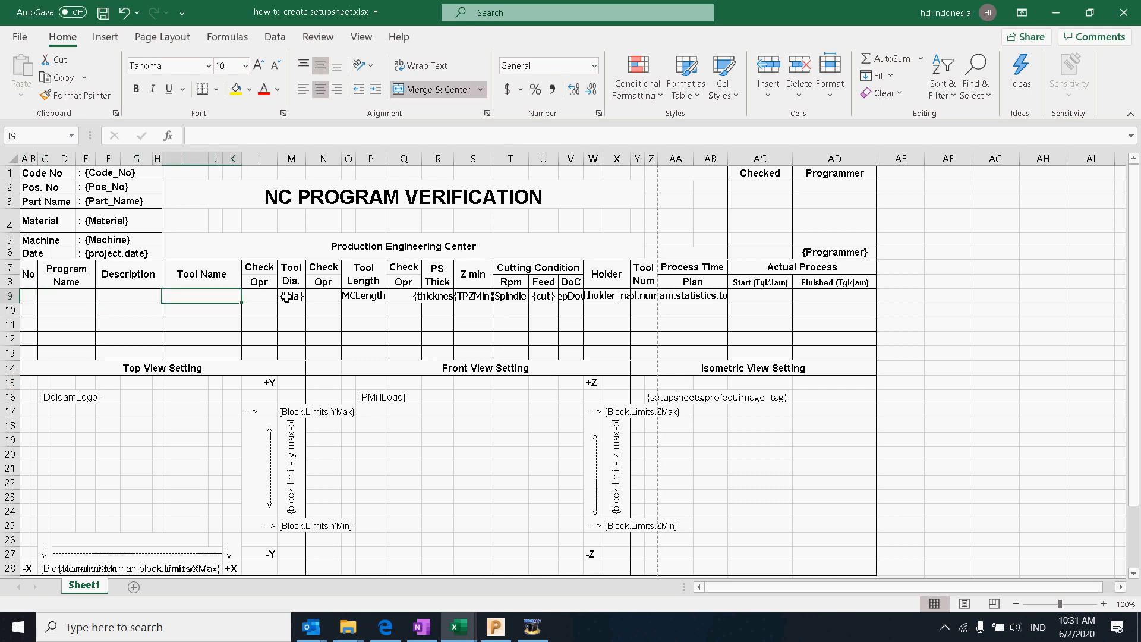
left_click(291, 299)
key("Delete")
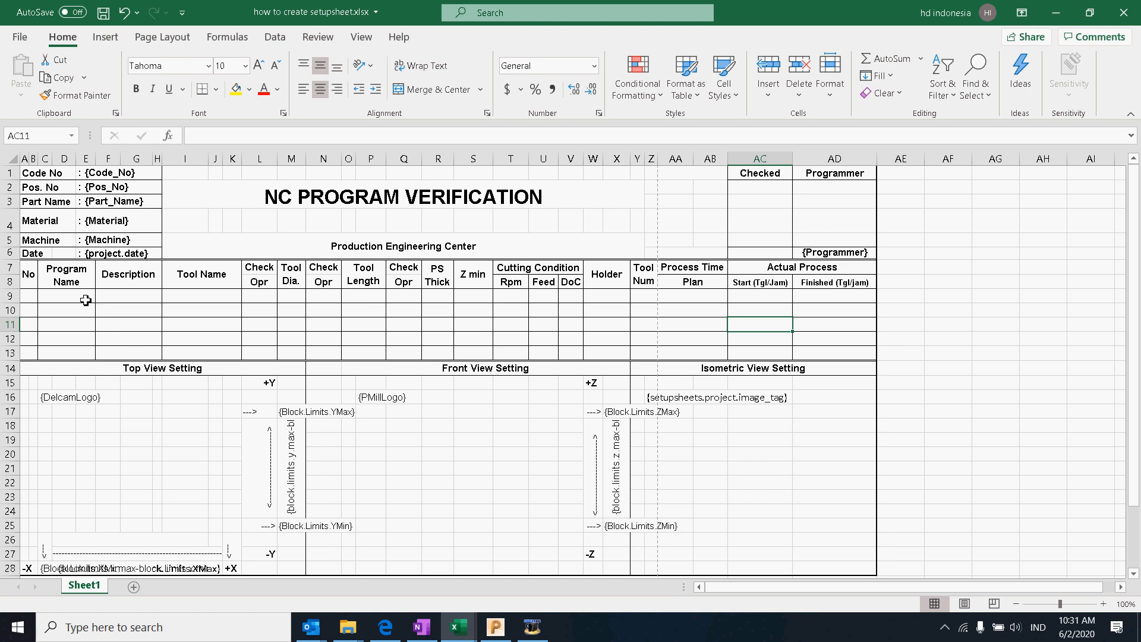
left_click(33, 293)
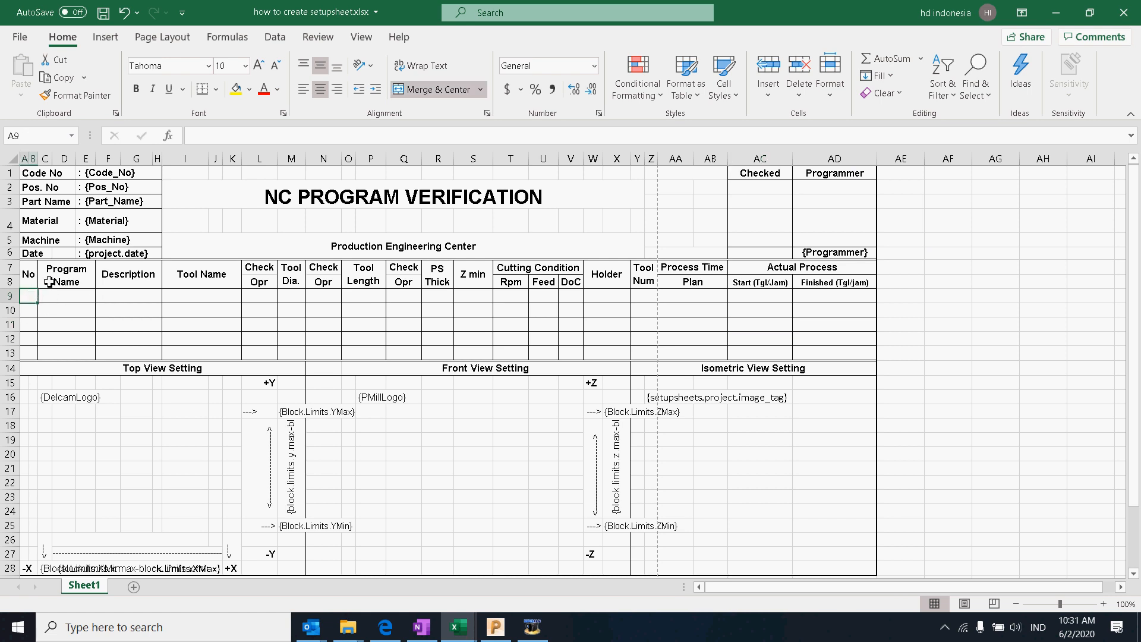
double_click(57, 295)
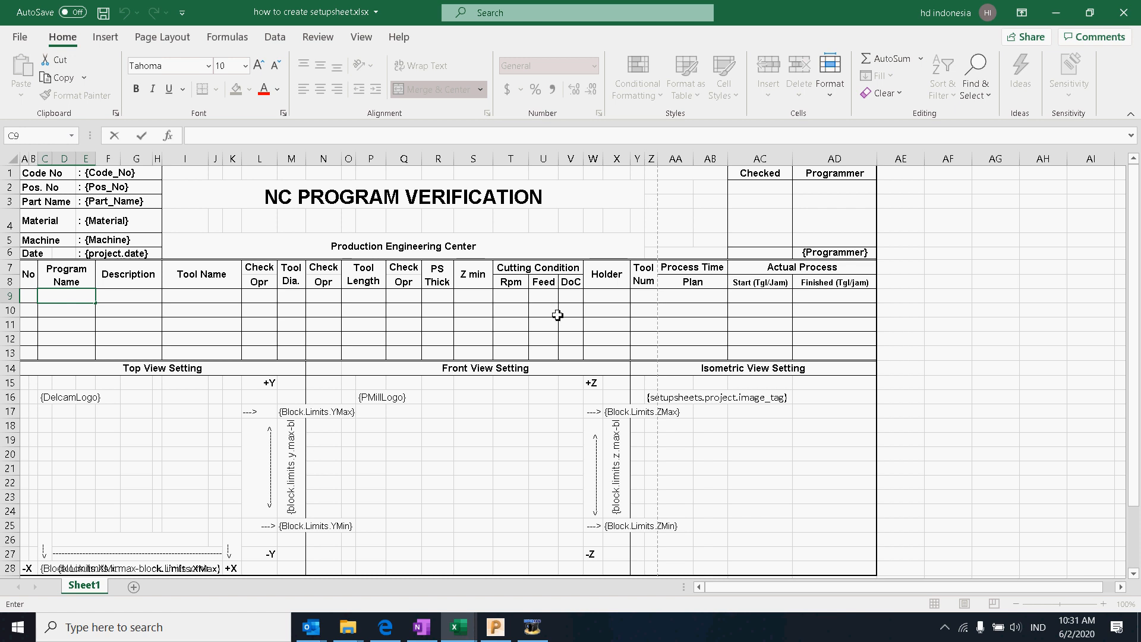
- Switch to PowerMill and open the Setup Sheet Summary from the parameters documentation
left_click(495, 627)
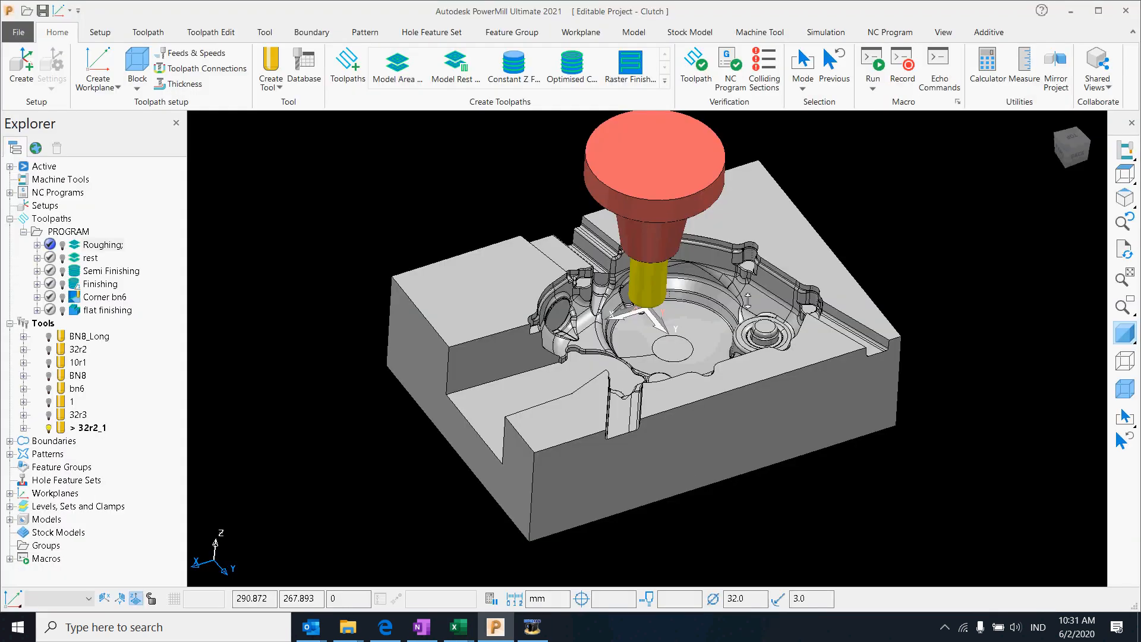
left_click(1039, 9)
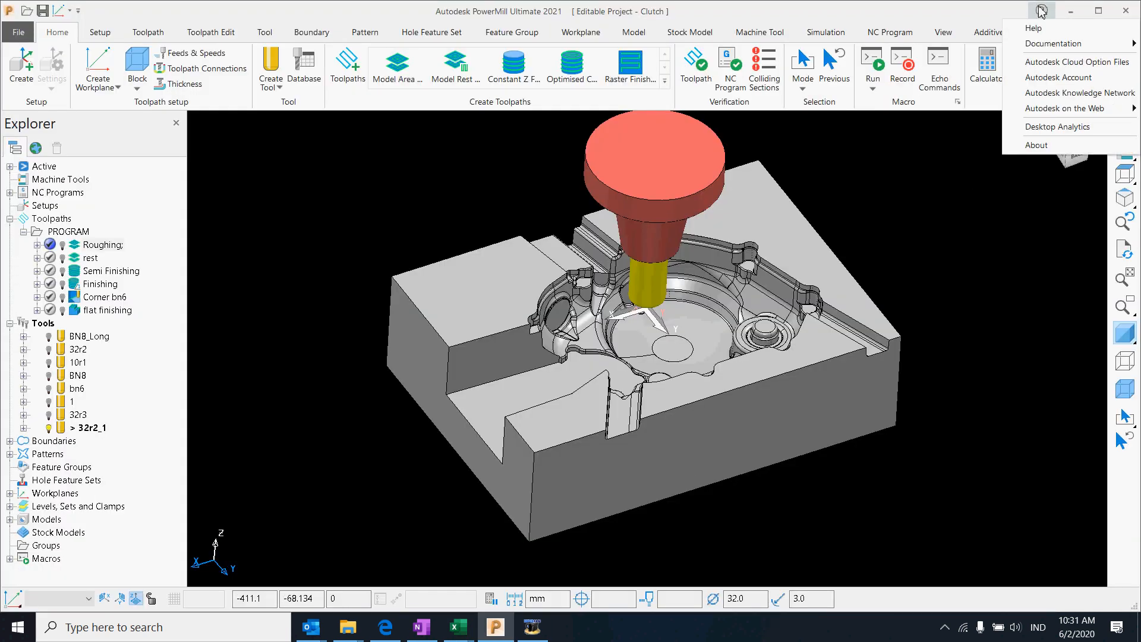
key("super+plus")
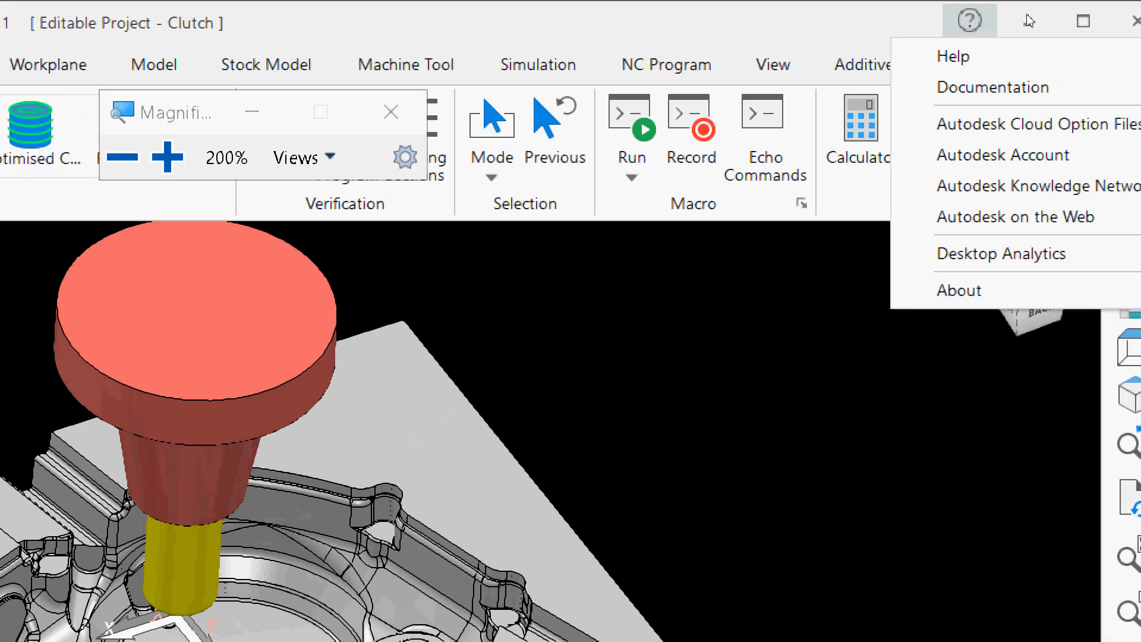
mouse_move(1117, 87)
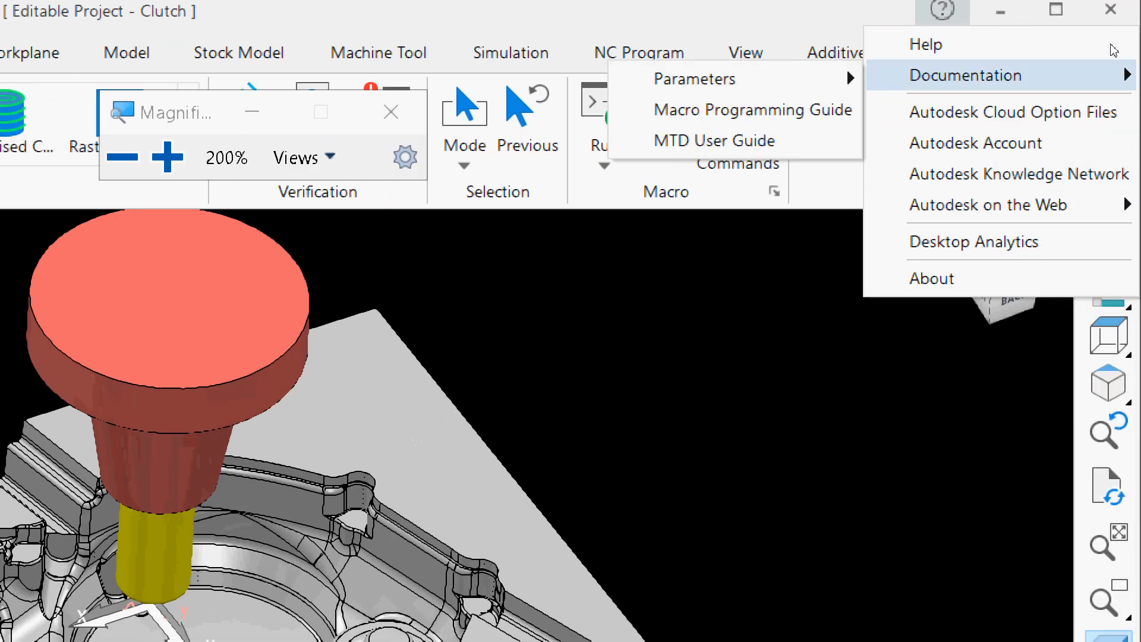
mouse_move(846, 77)
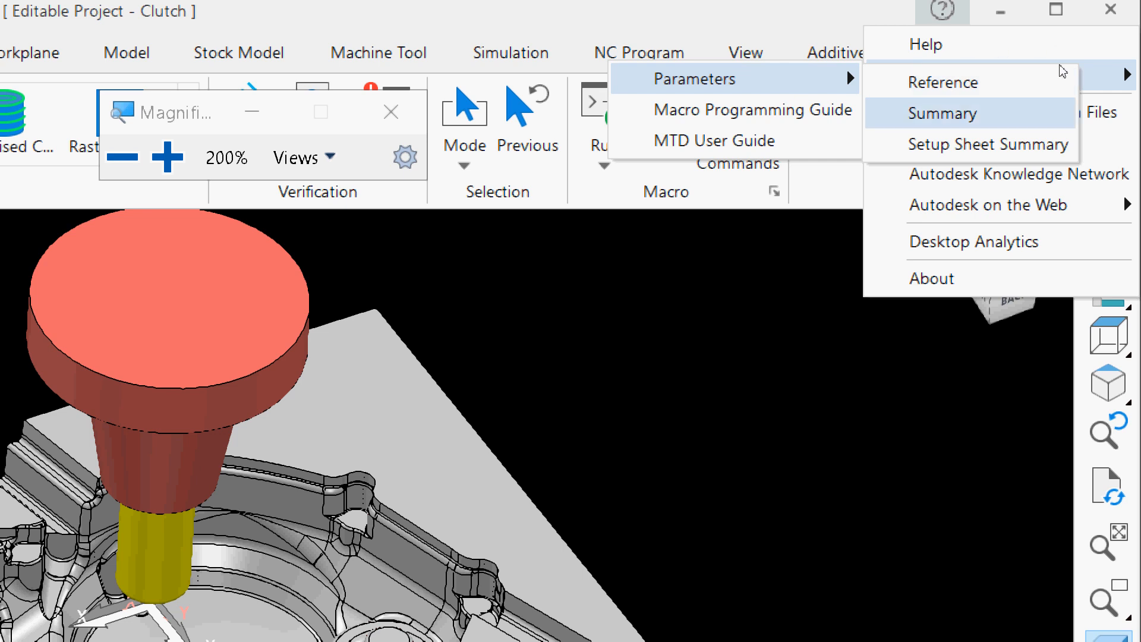
left_click(987, 144)
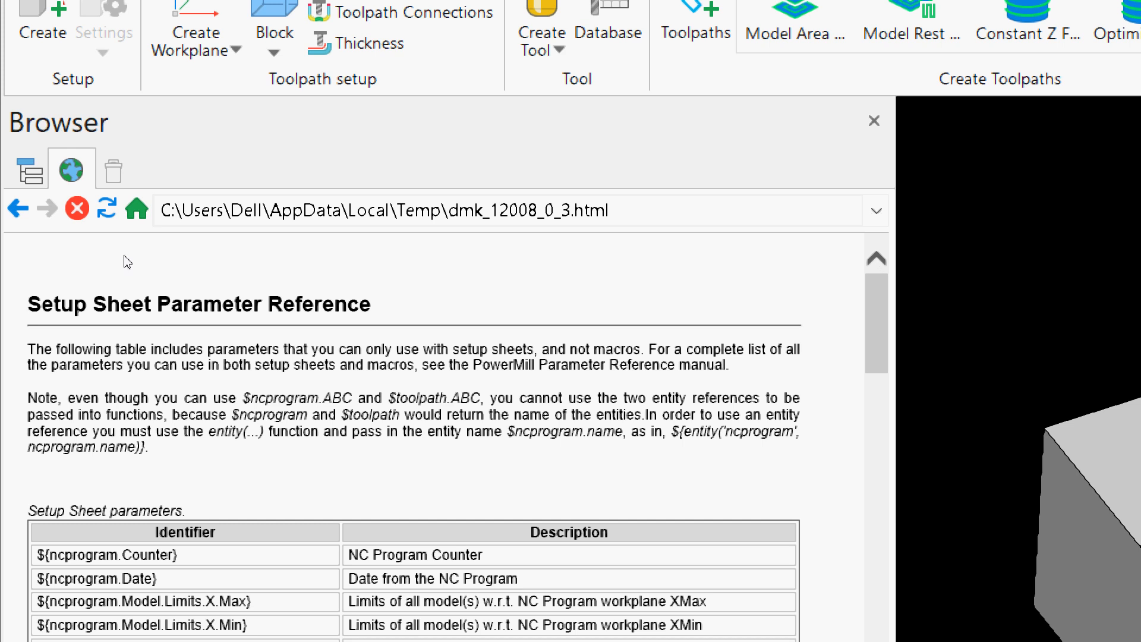
- Search the Setup Sheet Parameter Reference for "idx" and close the search
scroll(36, 258, "down", 6)
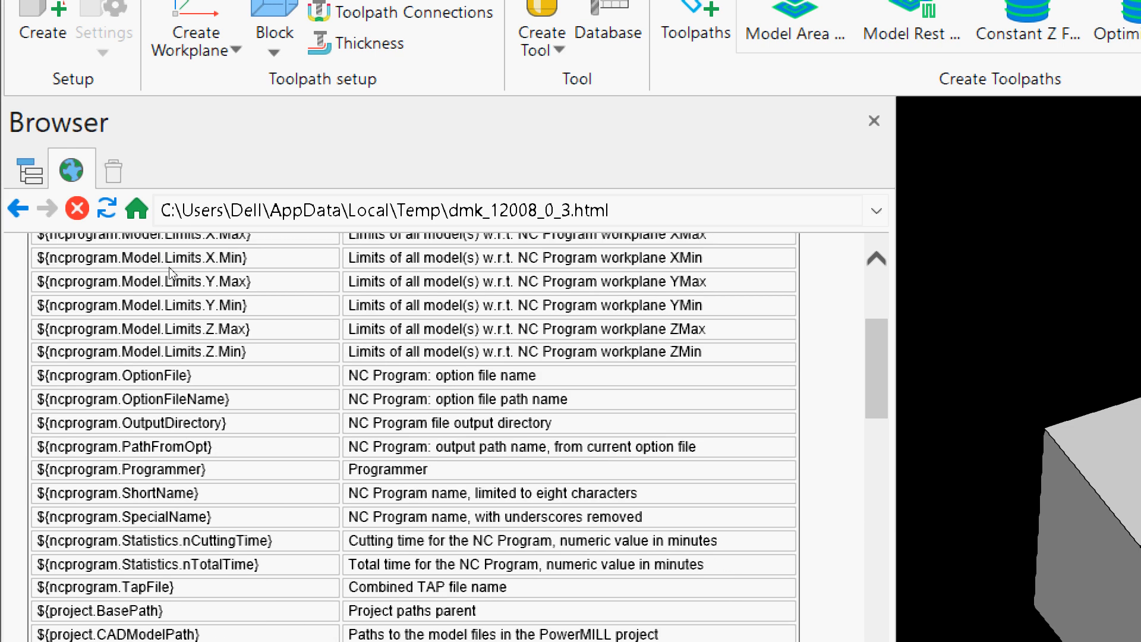
key("ctrl+f")
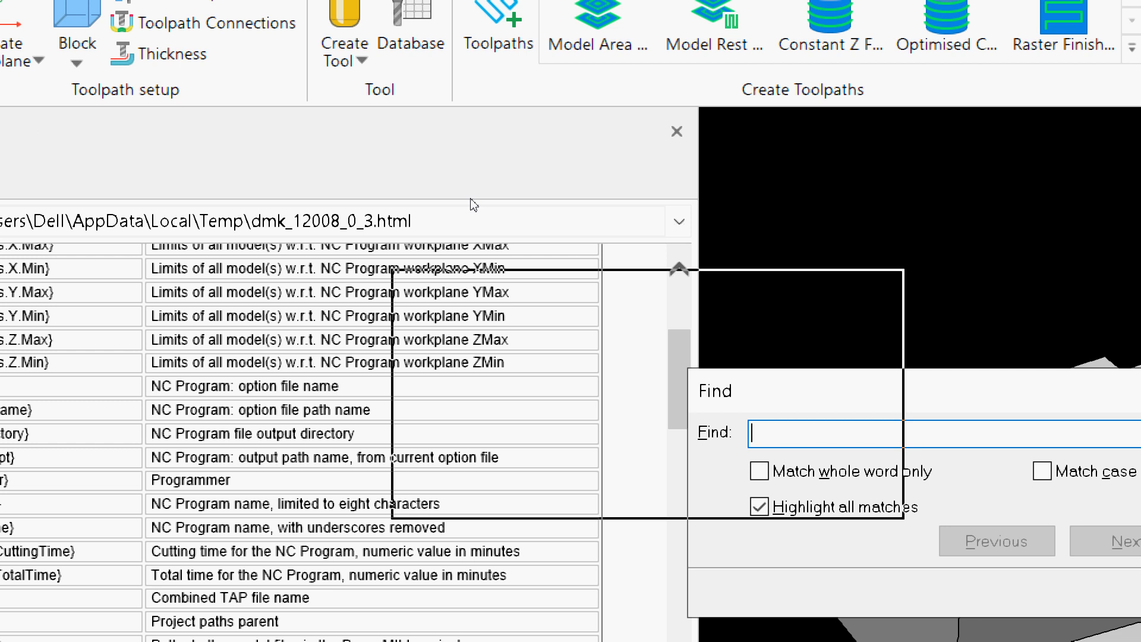
type("id")
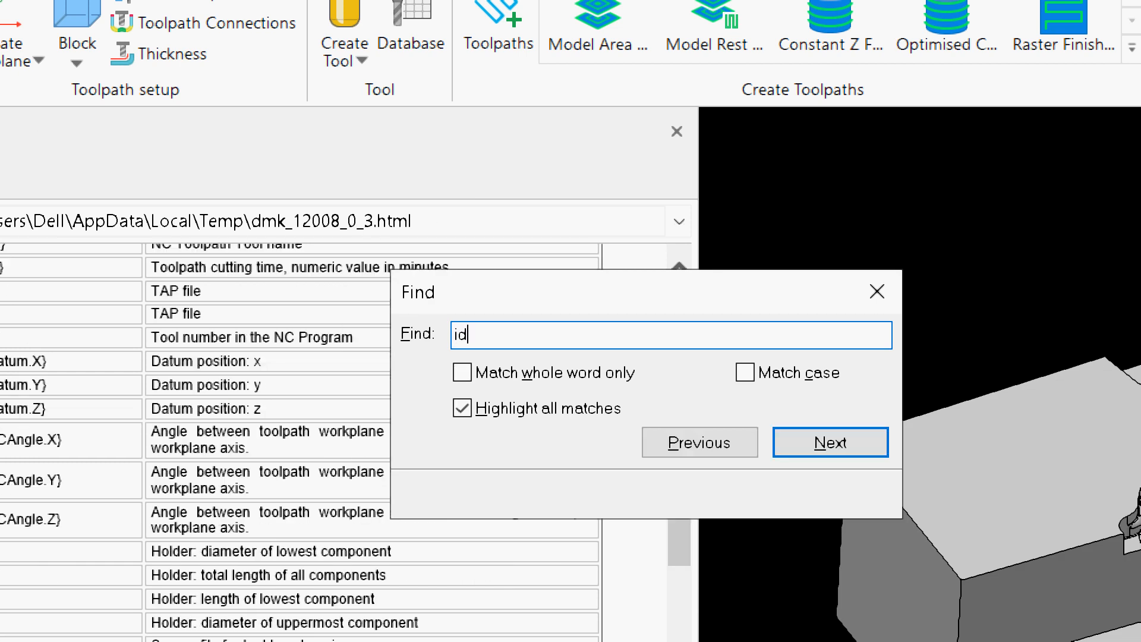
type("x")
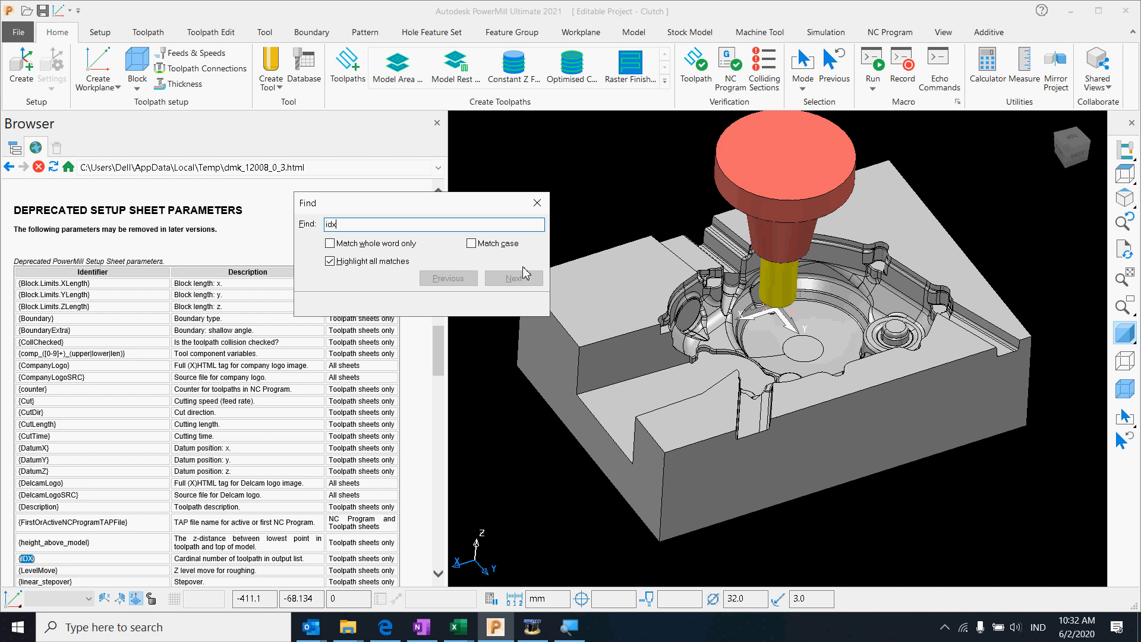
left_click(537, 203)
- Copy the {IDX} parameter from the reference and paste it into cell A9 of how to create setupsheet.xlsx in Excel
scroll(151, 483, "down", 3)
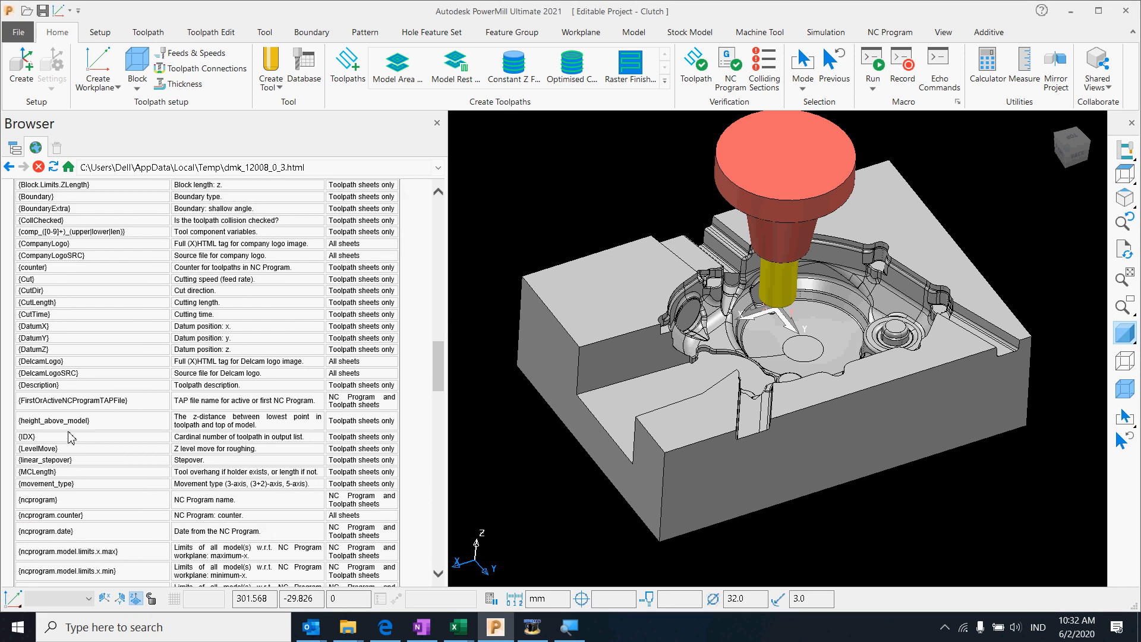
left_click_drag(48, 438, 19, 438)
mouse_move(458, 627)
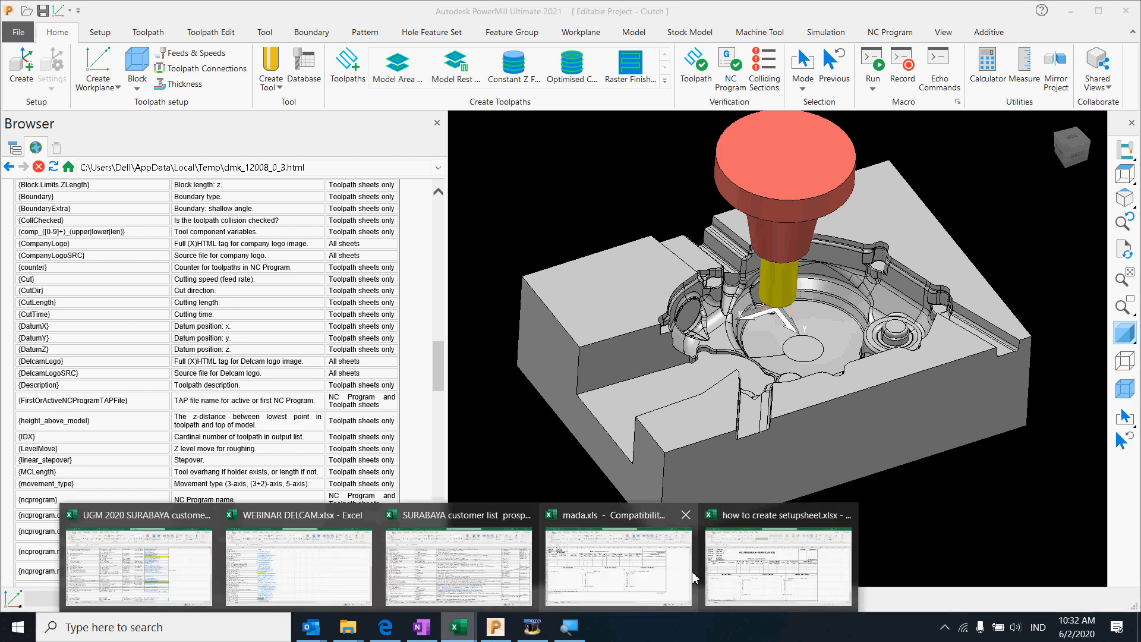
left_click(721, 557)
double_click(33, 297)
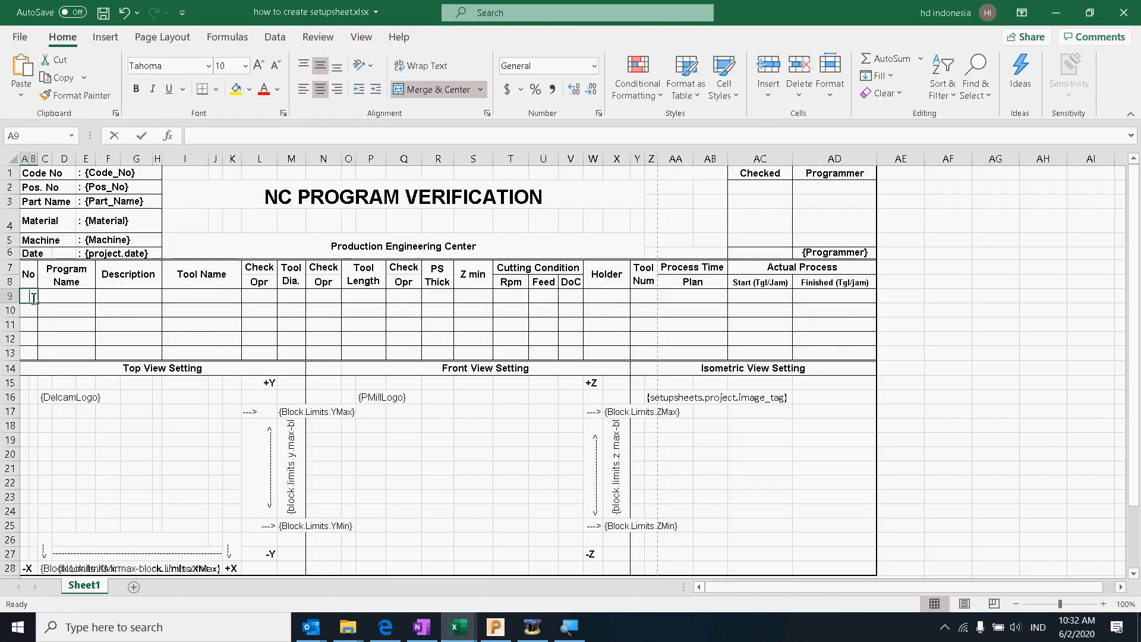
left_click(62, 321)
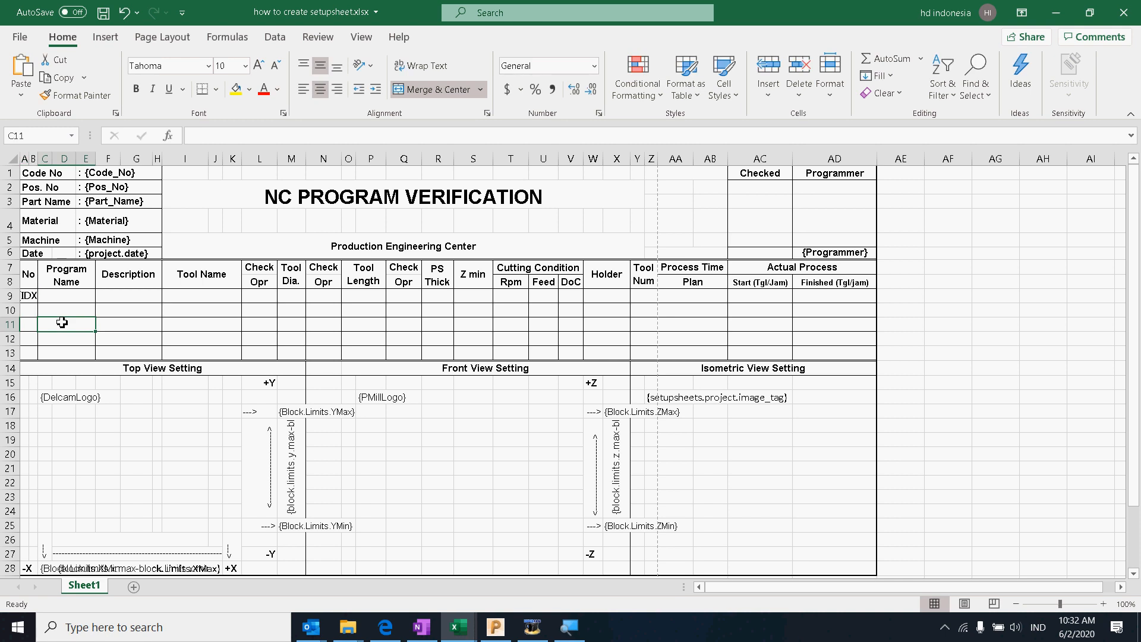
- Select the empty Tool Name cell in row 9, switch back to PowerMill and search the parameter reference for "tool"
double_click(61, 291)
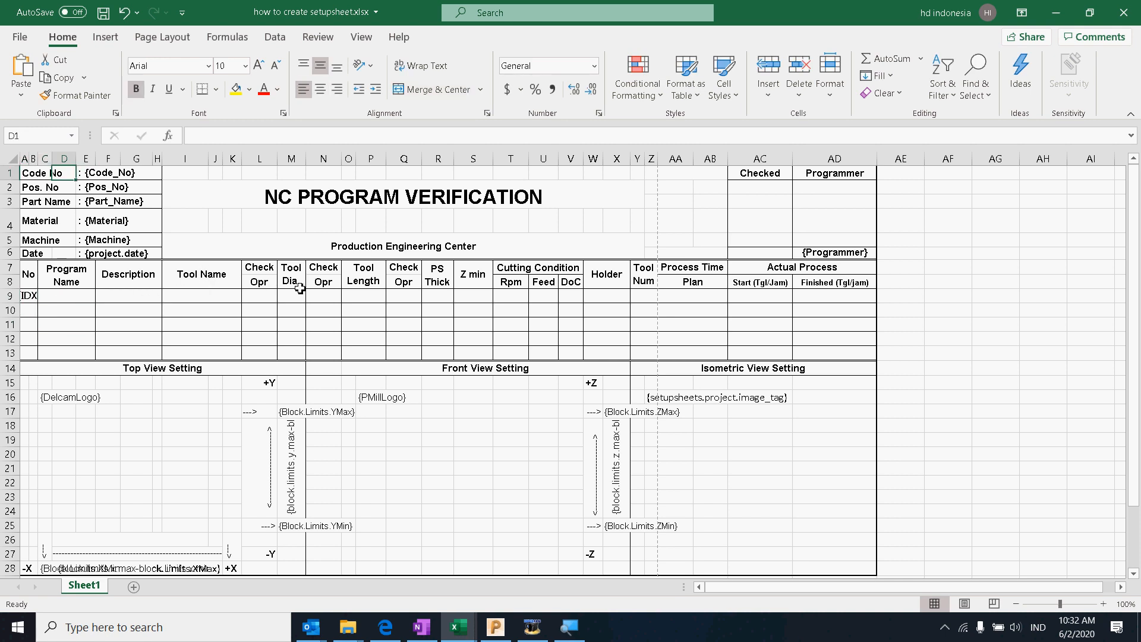
left_click(205, 301)
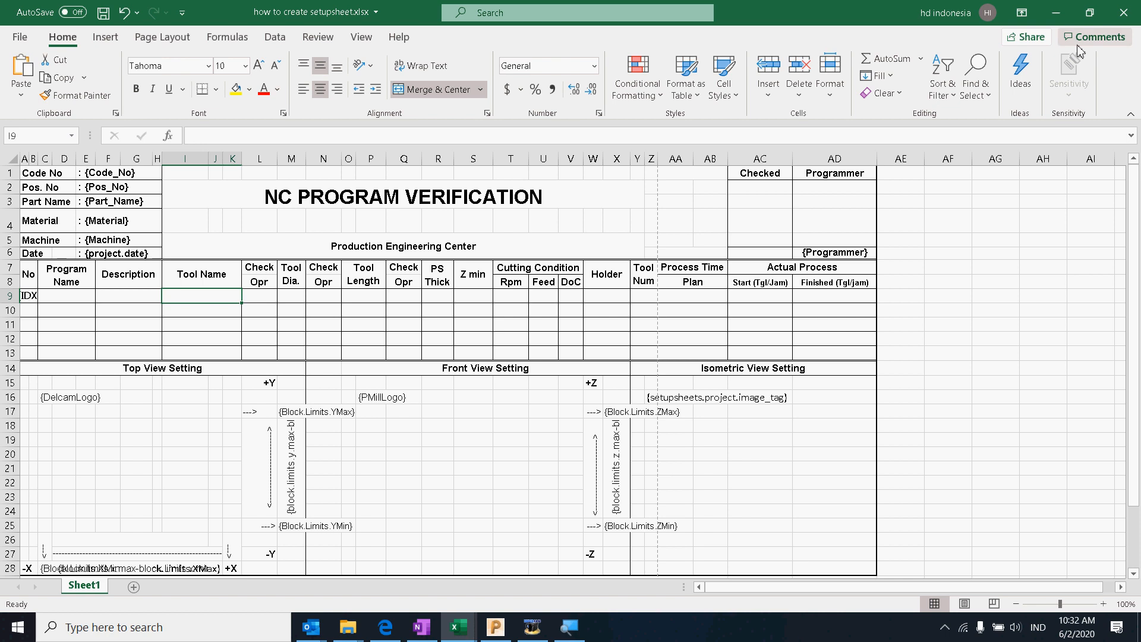
key("alt+Tab")
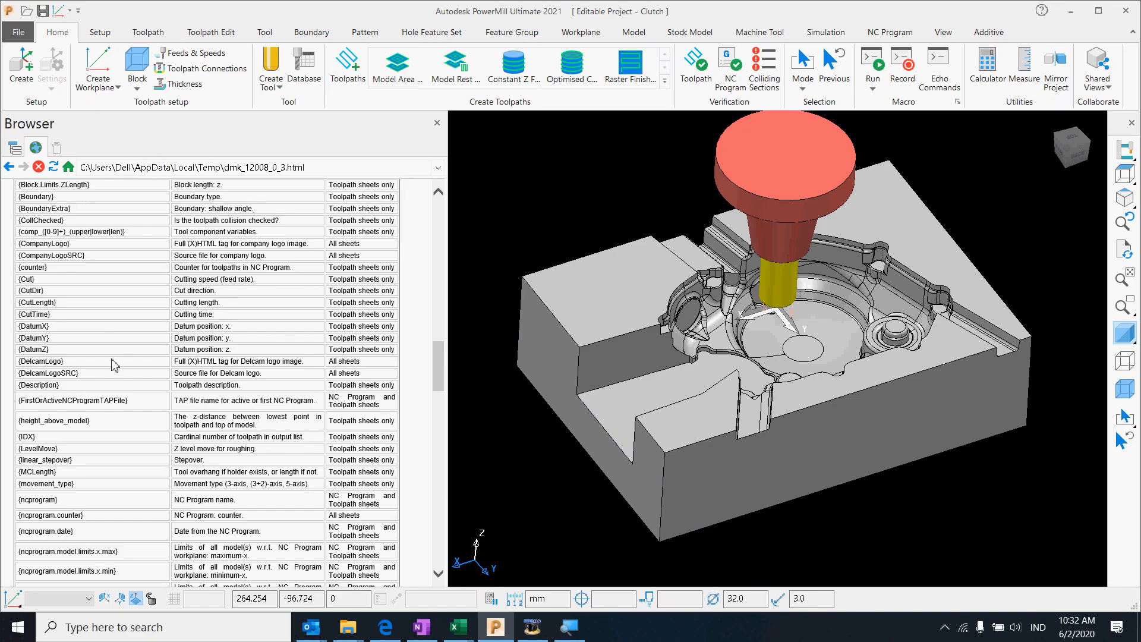
key("ctrl+f")
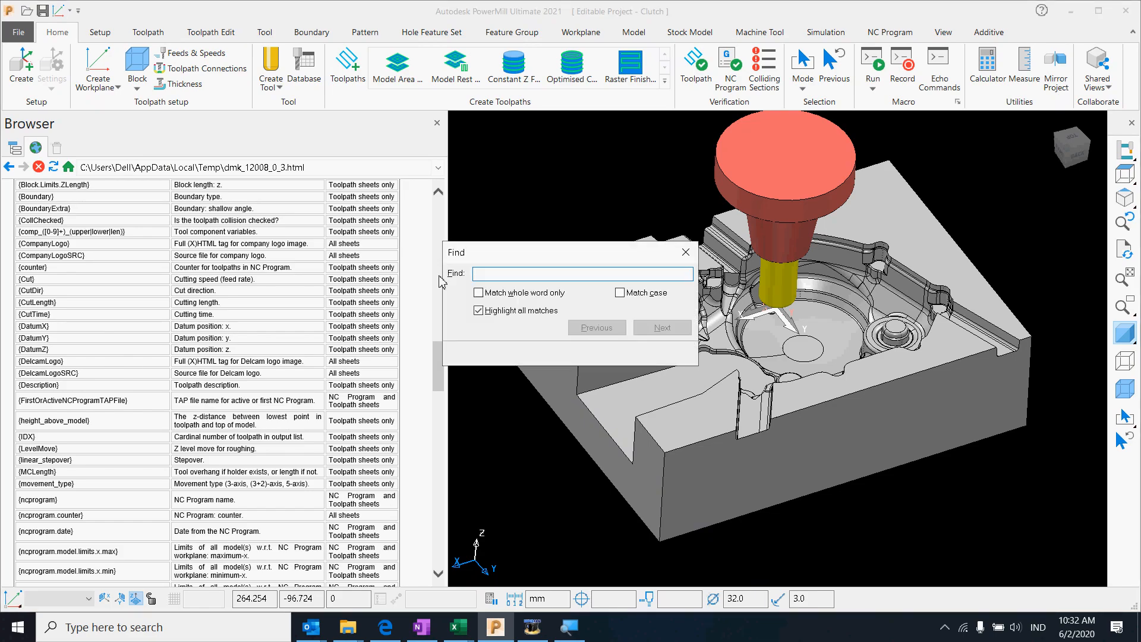
type("tools")
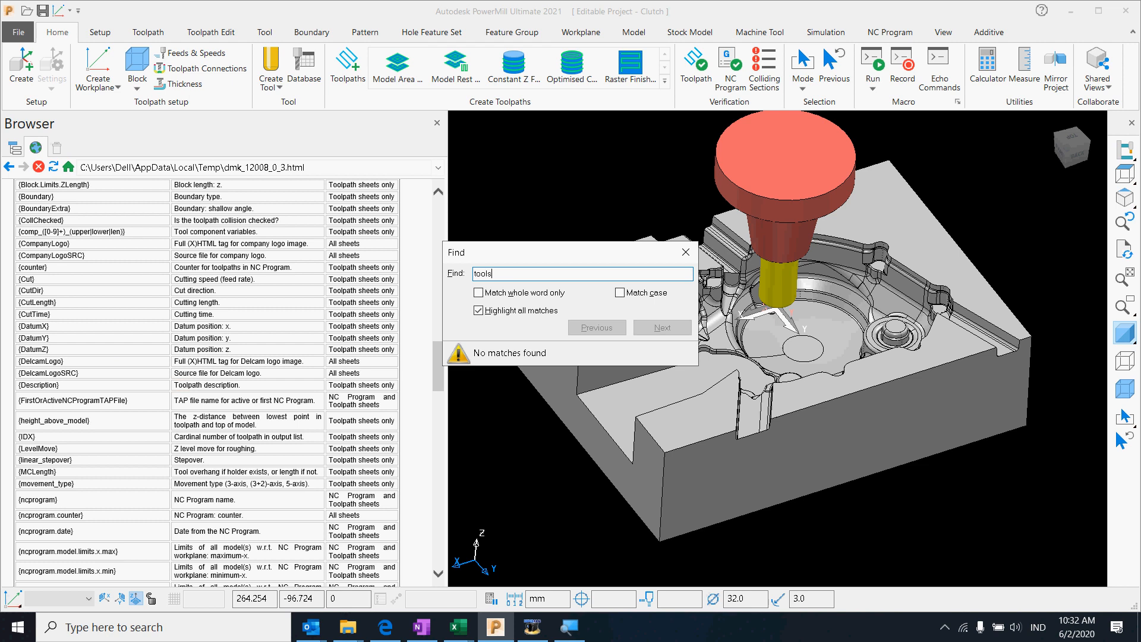
key("BackSpace")
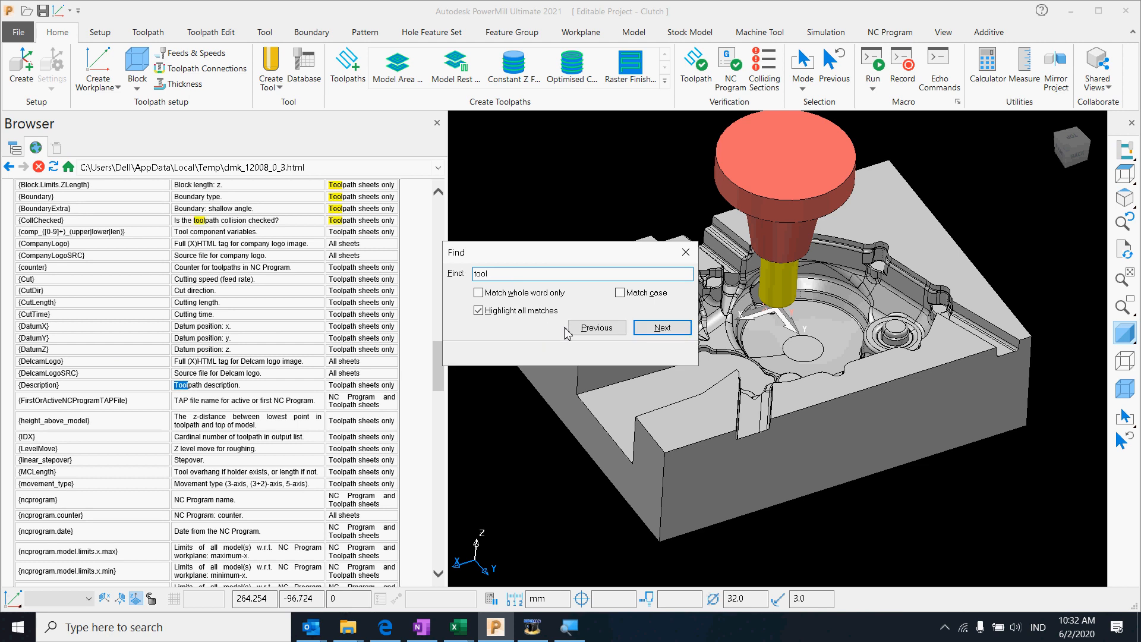
- Step through the "tool" matches in the Setup Sheet Parameter Reference to look for a tool name parameter
left_click(660, 328)
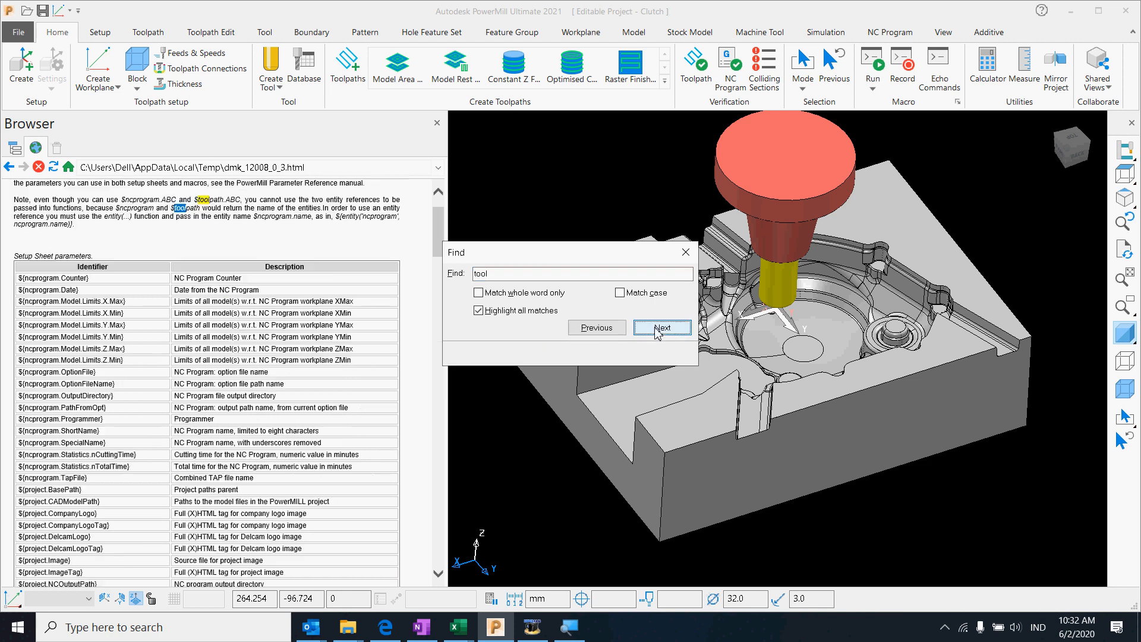
left_click(658, 329)
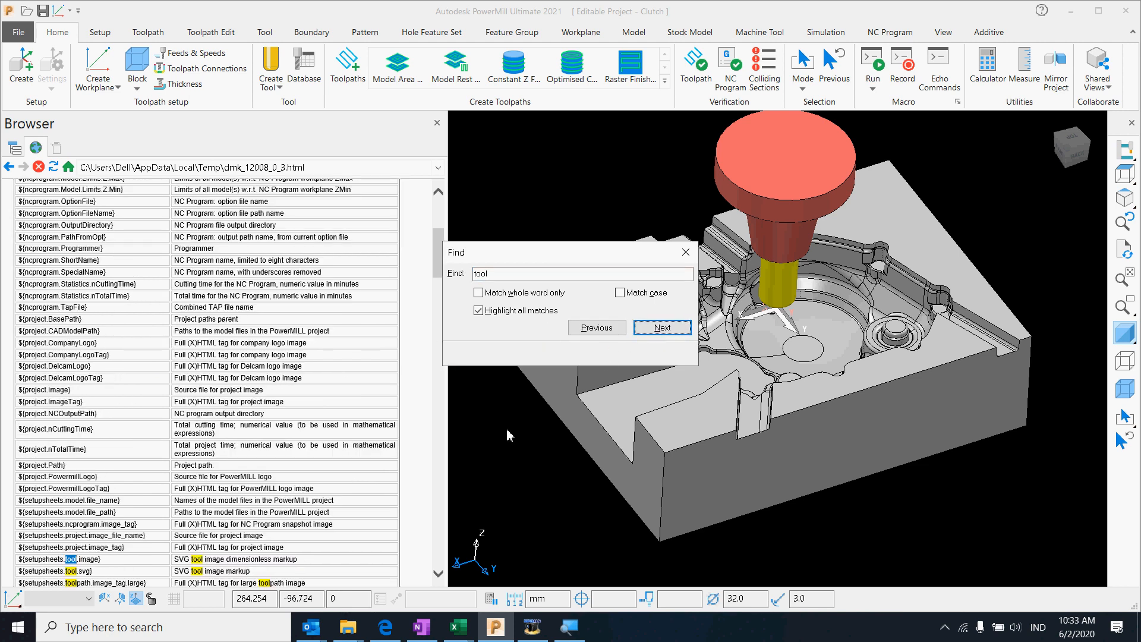
left_click(663, 328)
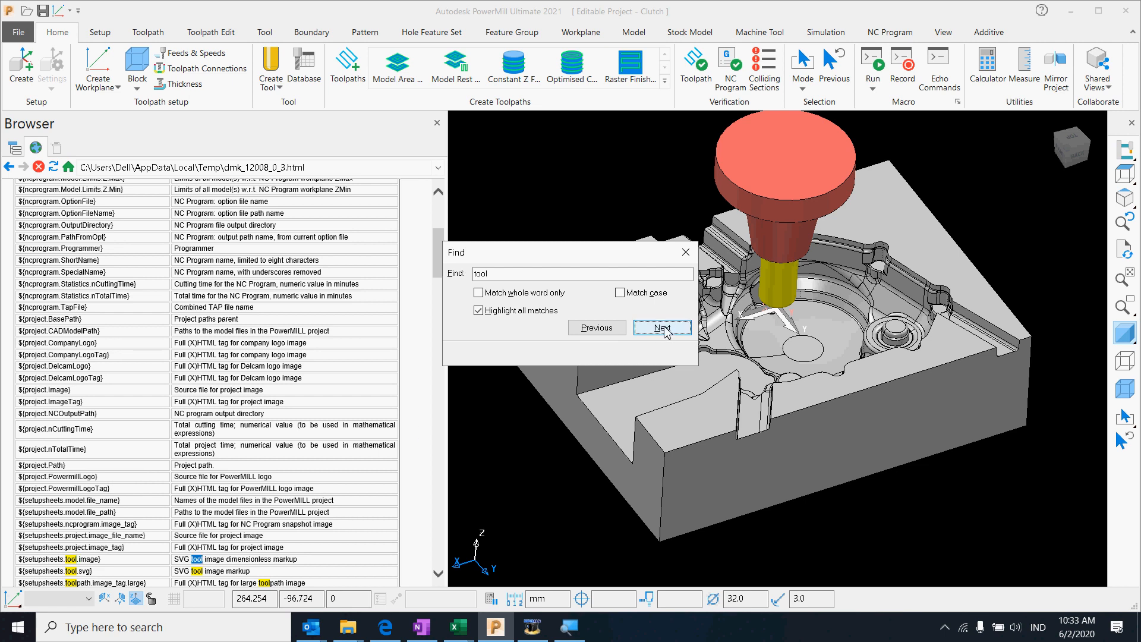
left_click(663, 328)
left_click(664, 330)
left_click(665, 331)
left_click(665, 330)
left_click(665, 330)
left_click(665, 330)
left_click(665, 330)
left_click(665, 330)
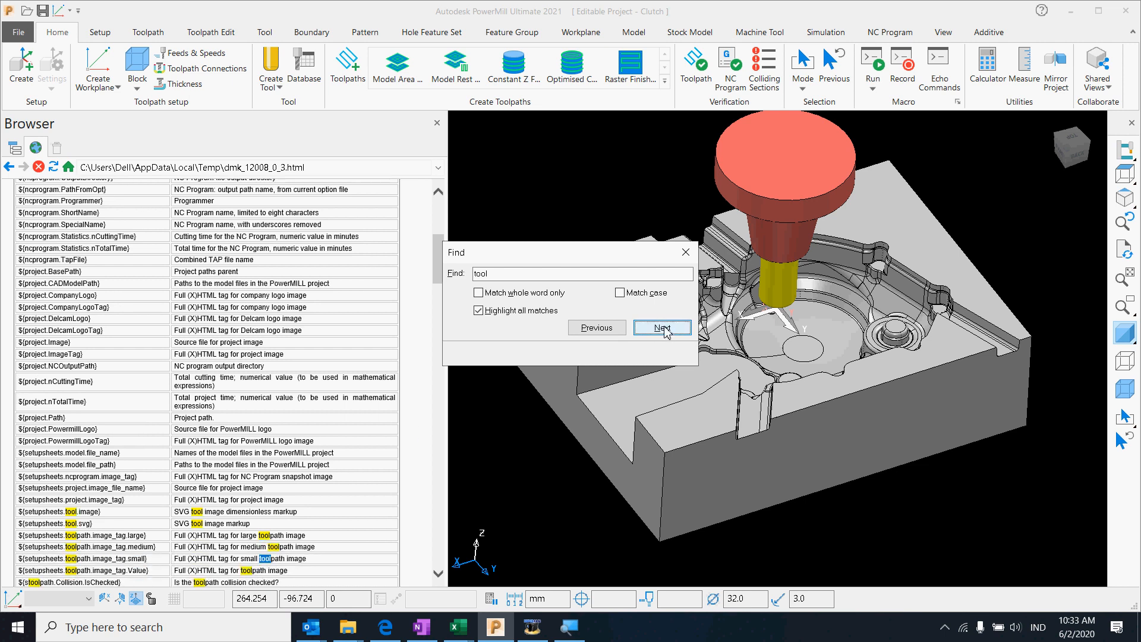
left_click(665, 330)
left_click(665, 330)
left_click(665, 330)
left_click(665, 329)
left_click(665, 330)
left_click(665, 330)
left_click(665, 330)
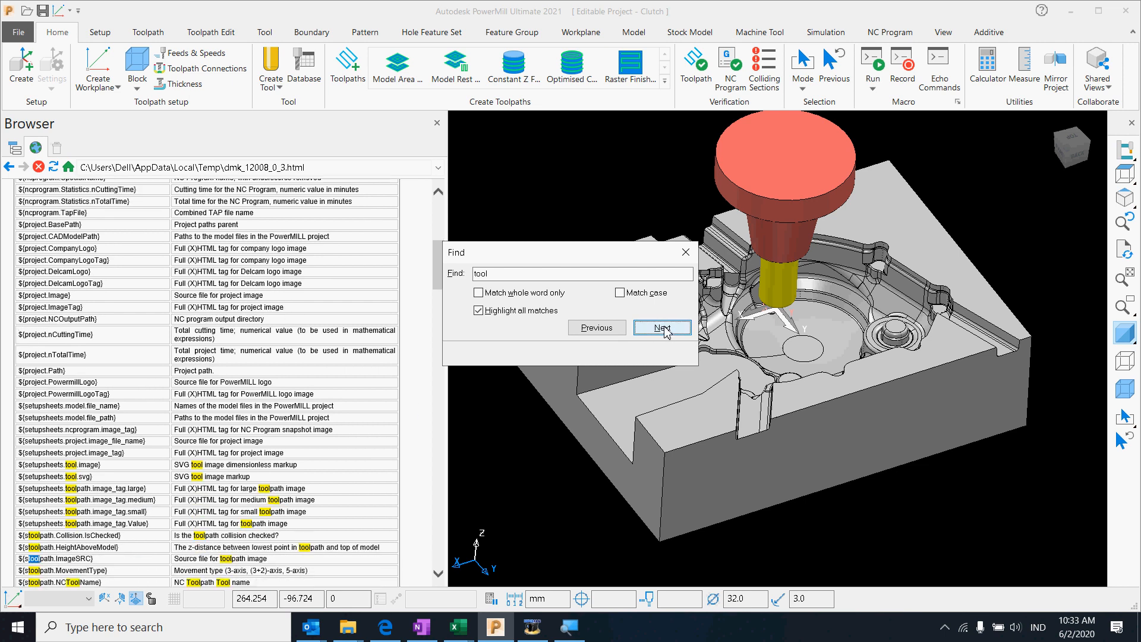
left_click(665, 330)
left_click(665, 330)
left_click(665, 330)
left_click(665, 330)
left_click(665, 330)
left_click(665, 330)
left_click(665, 330)
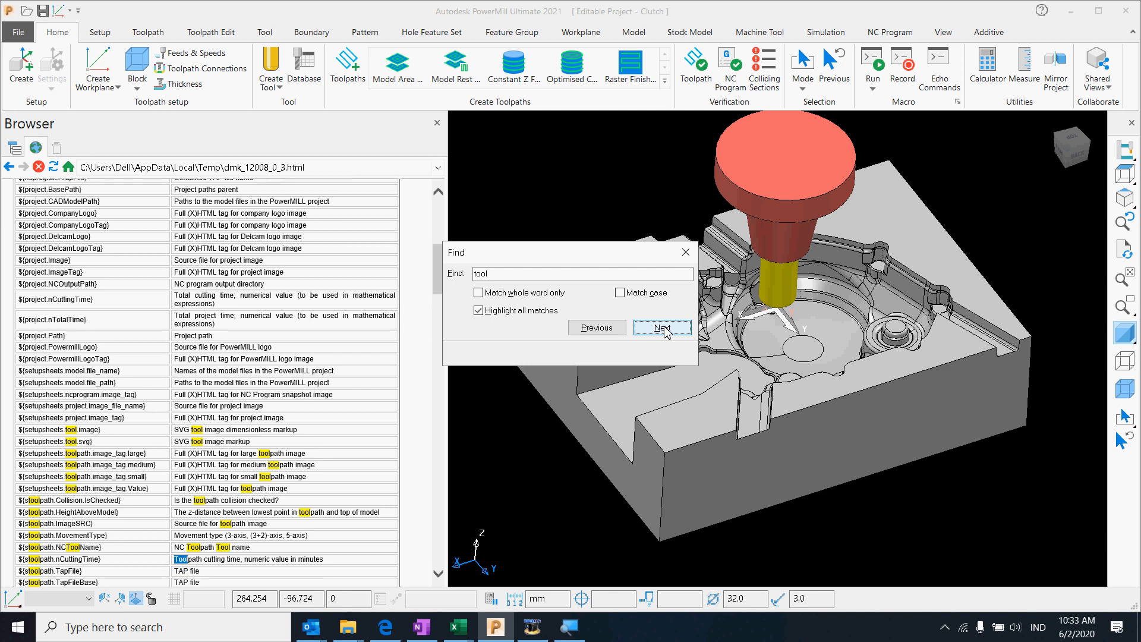
left_click(664, 328)
left_click(664, 328)
left_click(664, 329)
left_click(664, 329)
left_click(664, 328)
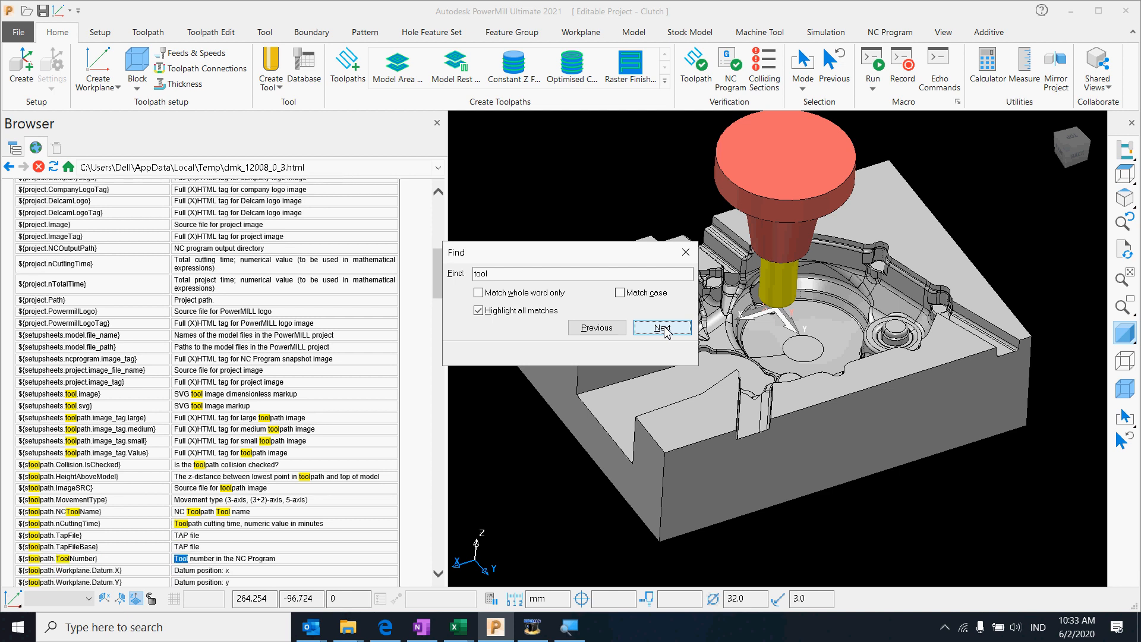
left_click(664, 329)
left_click(663, 329)
left_click(664, 329)
left_click(664, 328)
left_click(664, 329)
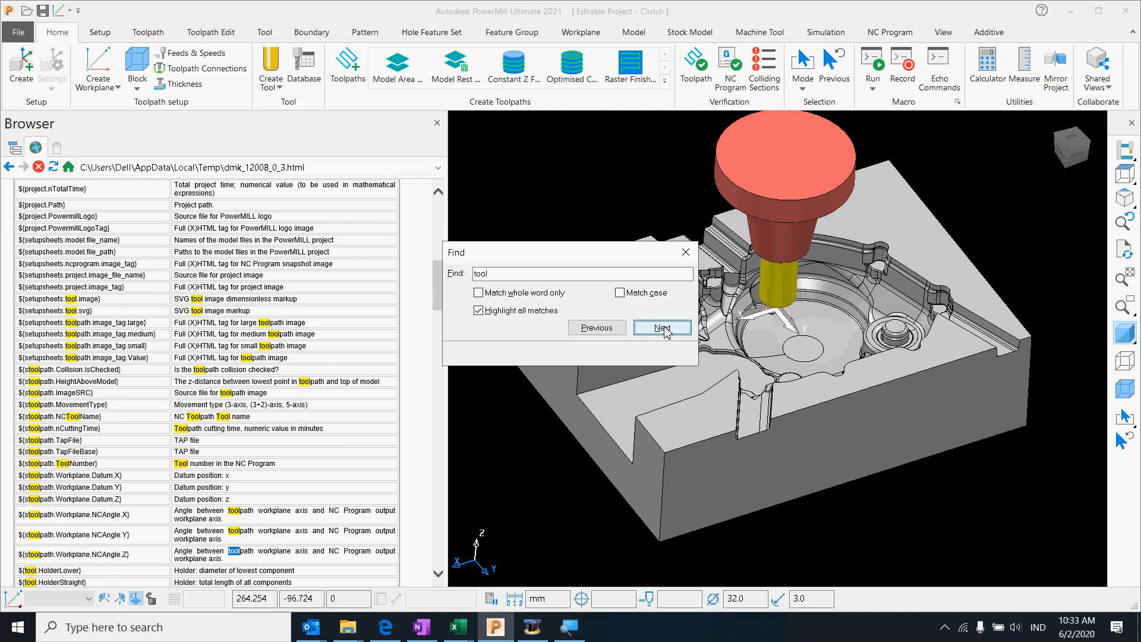
left_click(664, 329)
left_click(664, 329)
left_click(663, 328)
- Refine the parameter reference search to "toolname"
left_click(557, 275)
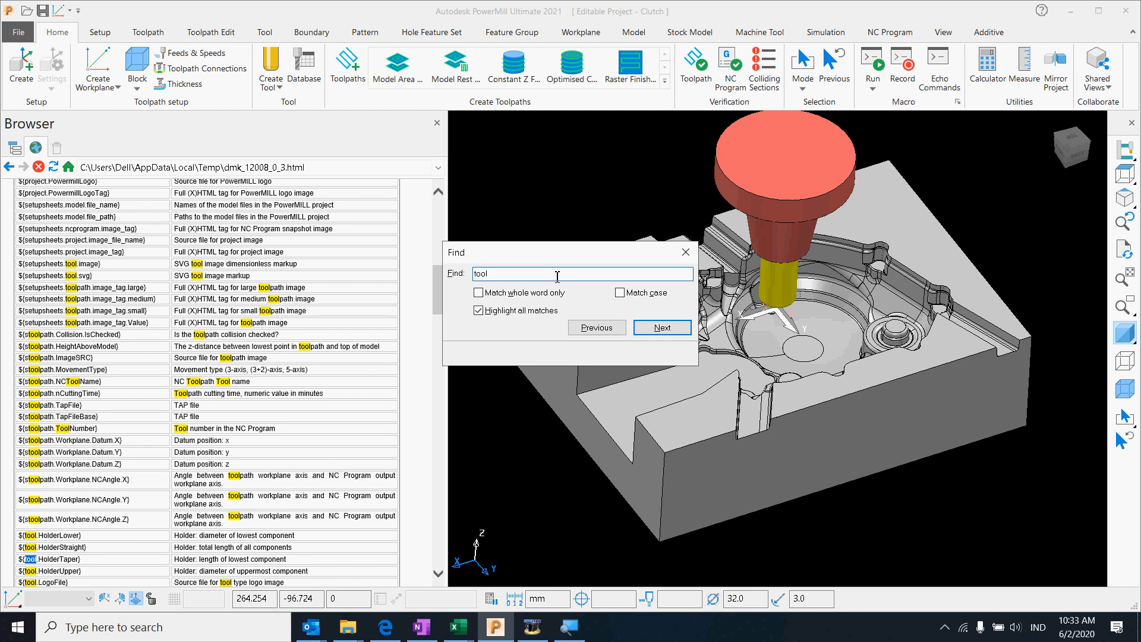
type("name")
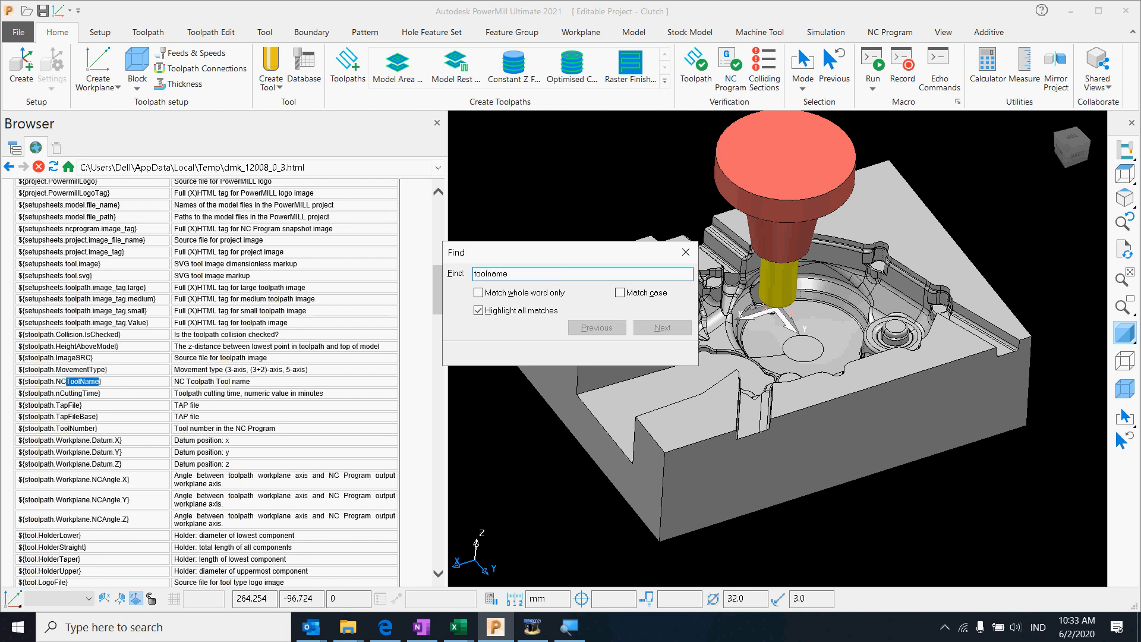
left_click(488, 275)
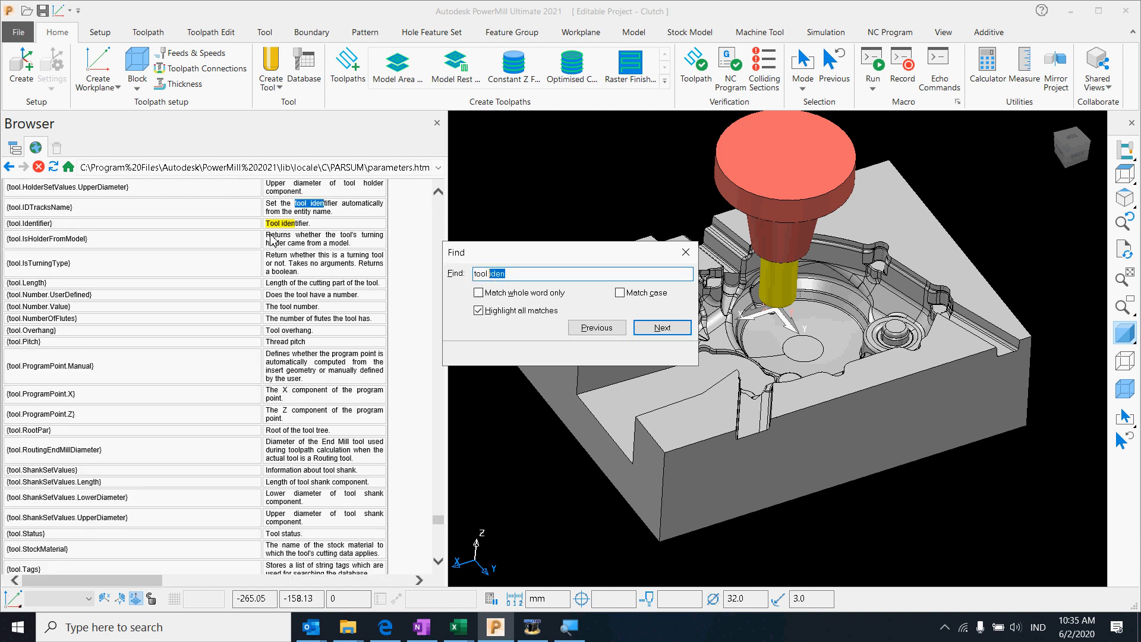
- Go to the next "tool iden" match in the PowerMill parameters list, close the search and select the {tool.Identifier} parameter
left_click(662, 328)
left_click(685, 252)
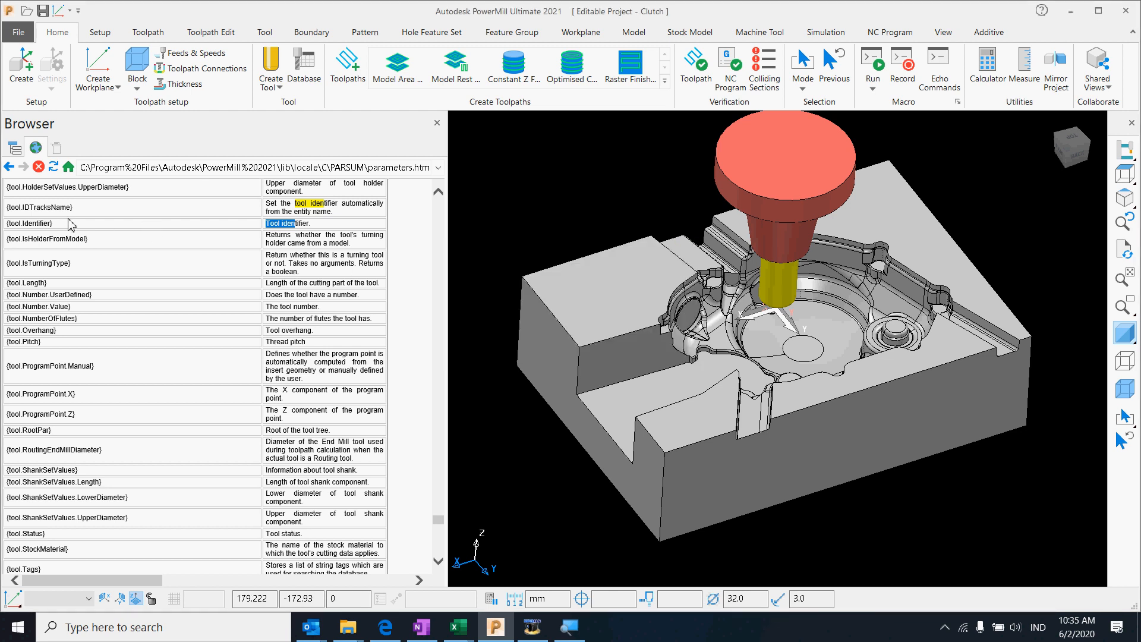
left_click_drag(71, 225, 3, 225)
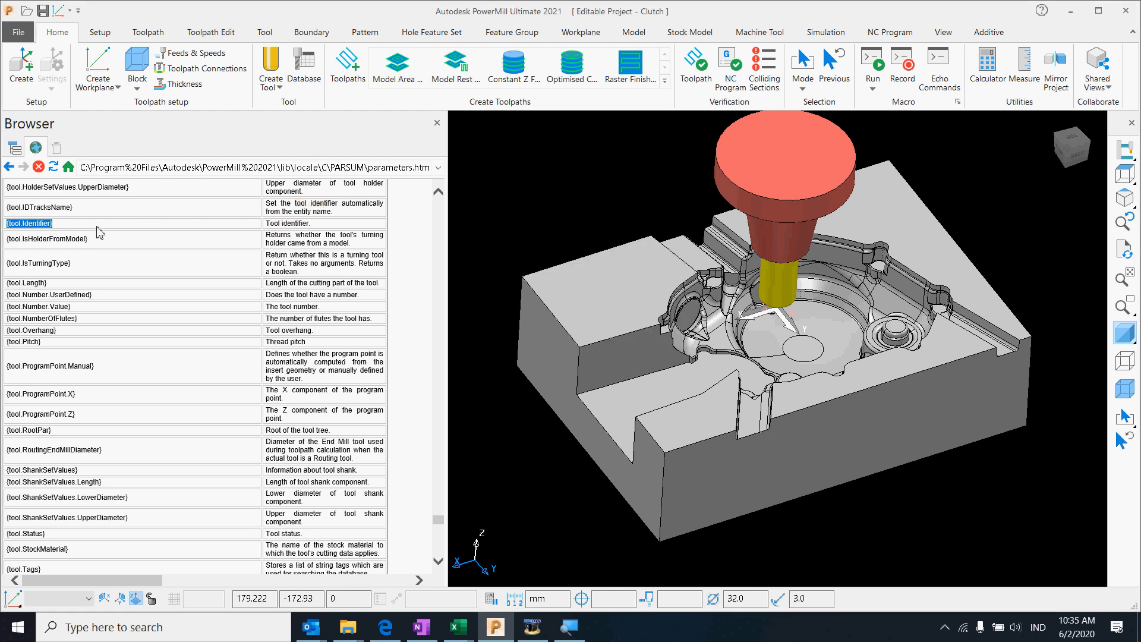
- Switch to how to create setupsheet.xlsx in Excel and check the parameter text in Tool Name cell I9
left_click(459, 626)
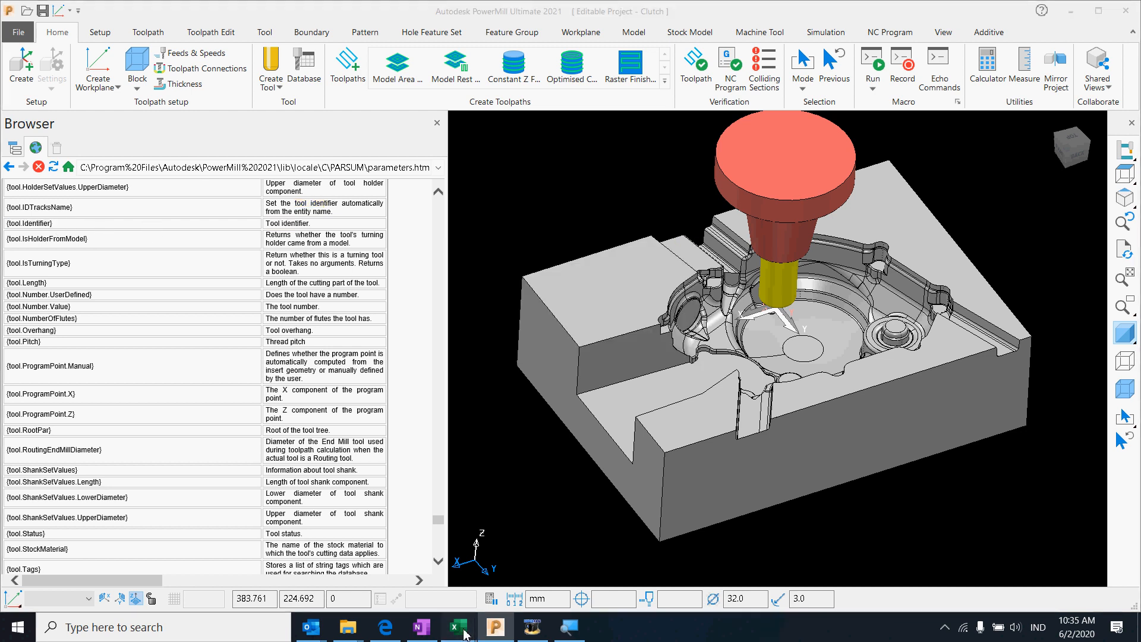
left_click(776, 578)
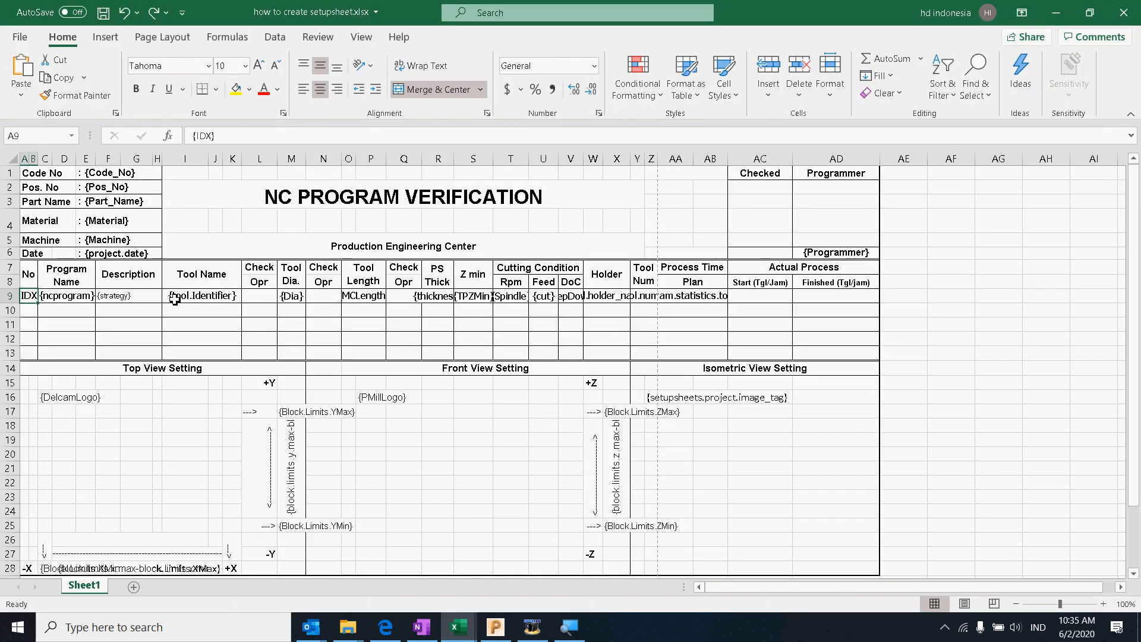
left_click(205, 297)
double_click(203, 297)
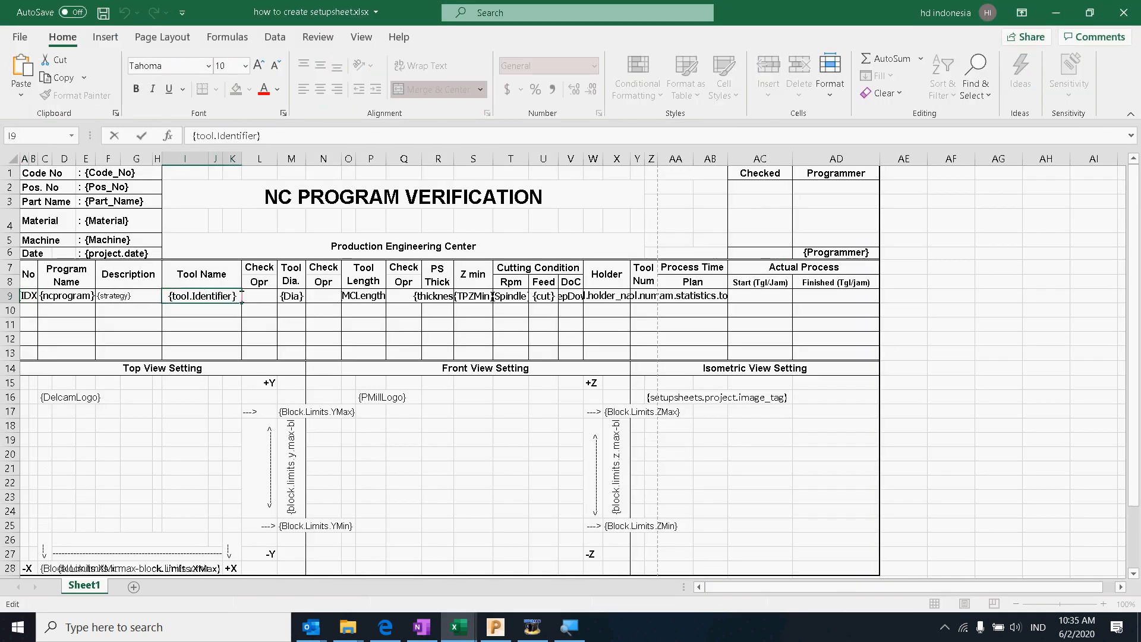
left_click_drag(242, 295, 168, 296)
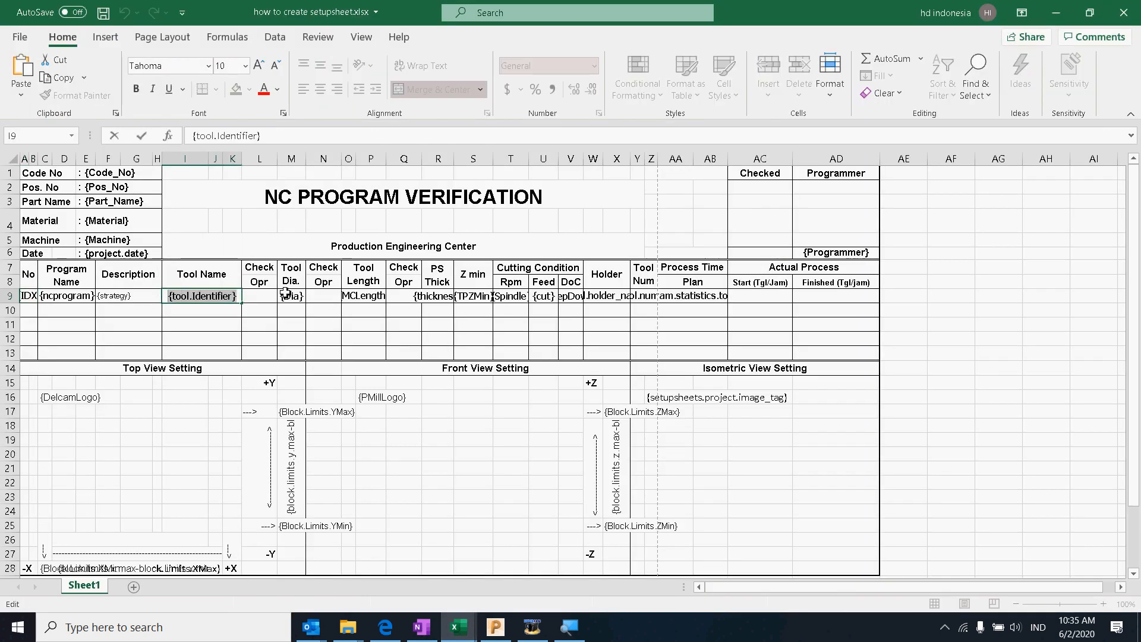
- Inspect the row 9 parameters under Program Name, Description, Tool Dia., Tool Length, PS Thick and Rpm
left_click(71, 296)
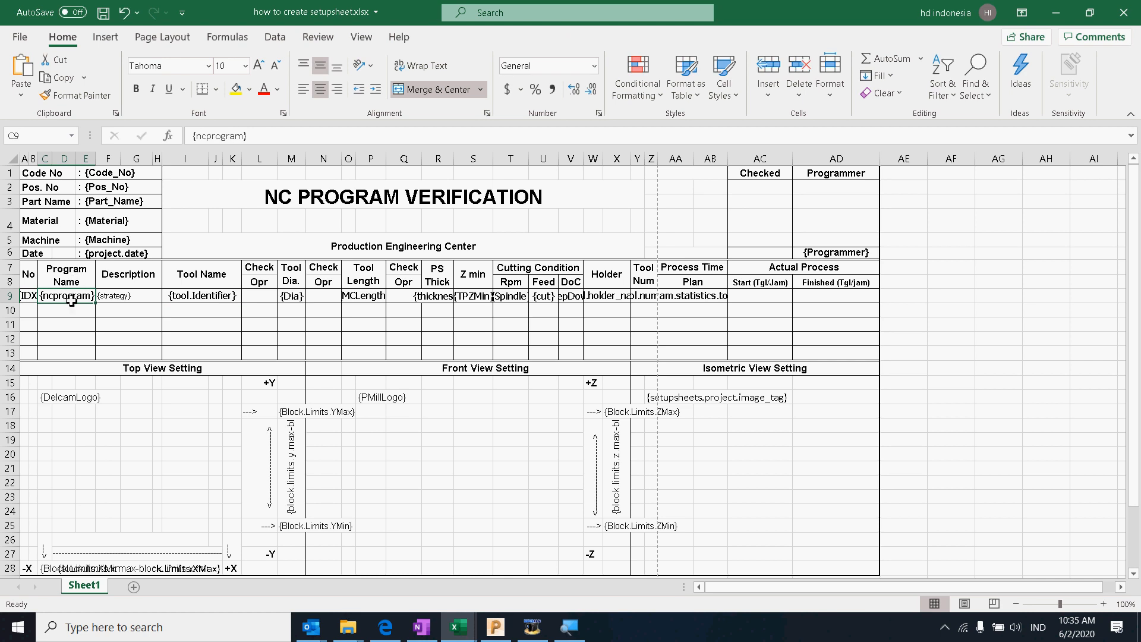
double_click(71, 298)
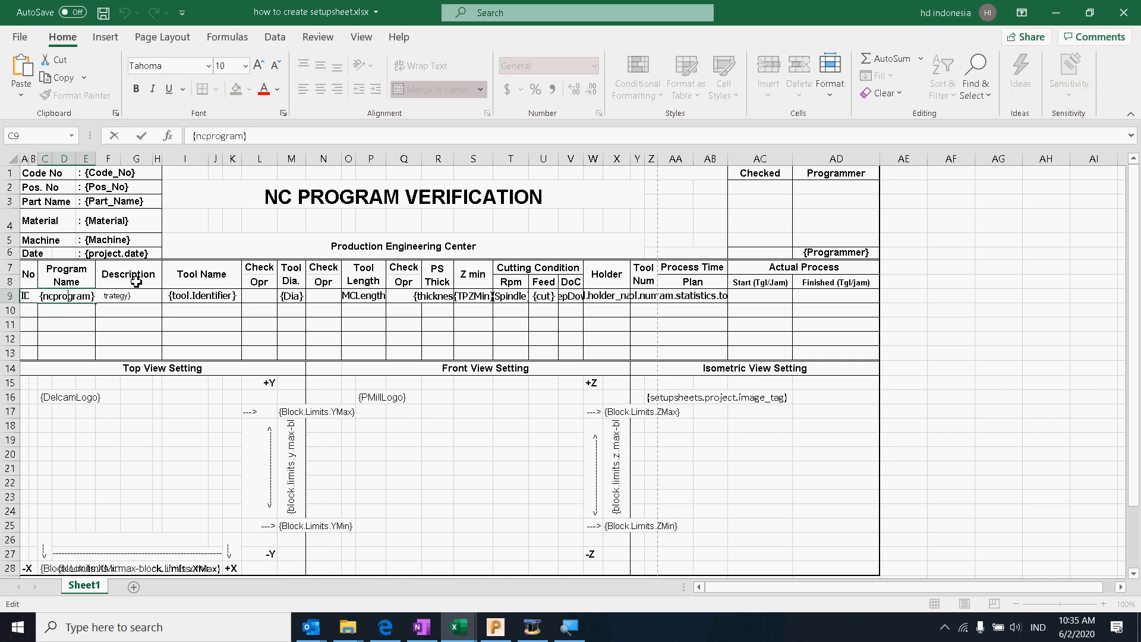
double_click(126, 296)
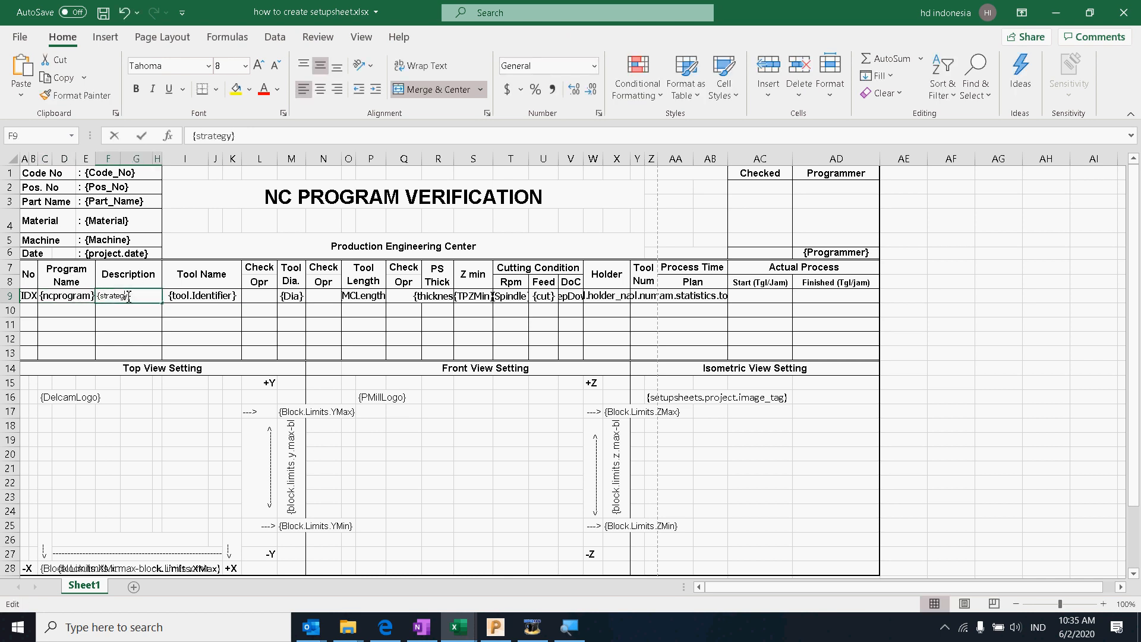
double_click(294, 296)
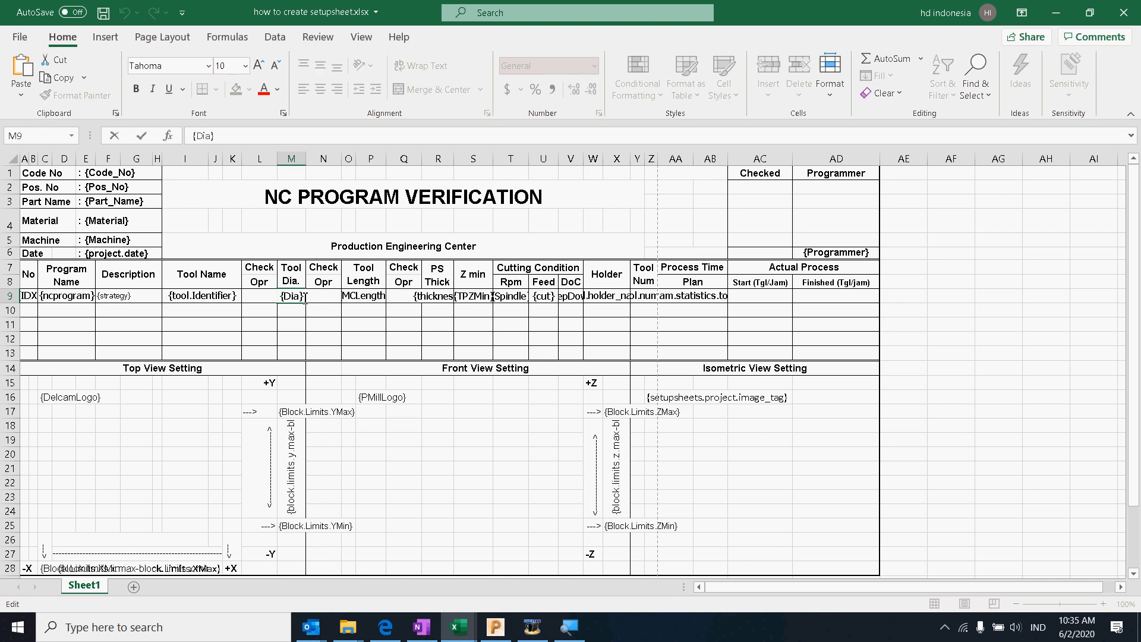
left_click_drag(305, 299, 271, 299)
double_click(366, 296)
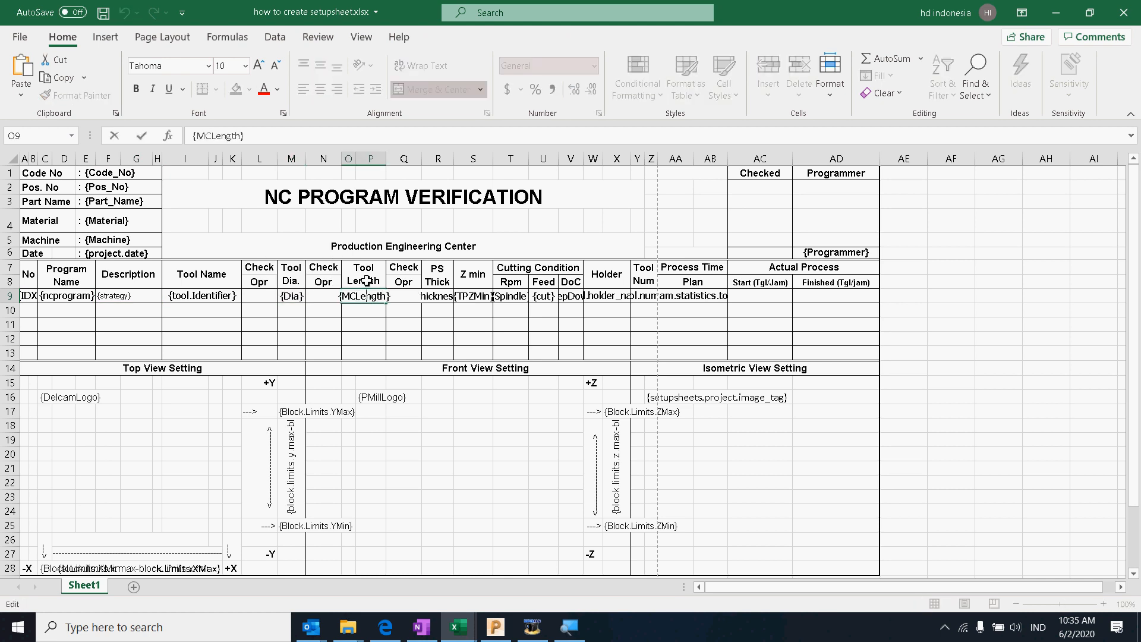
double_click(441, 299)
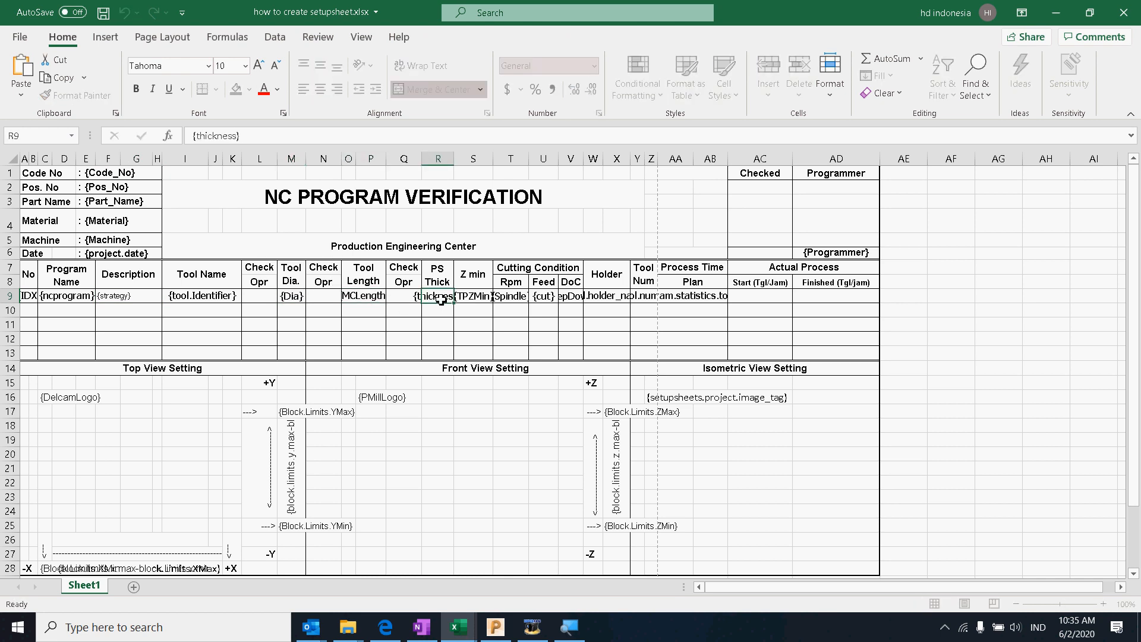
left_click(495, 296)
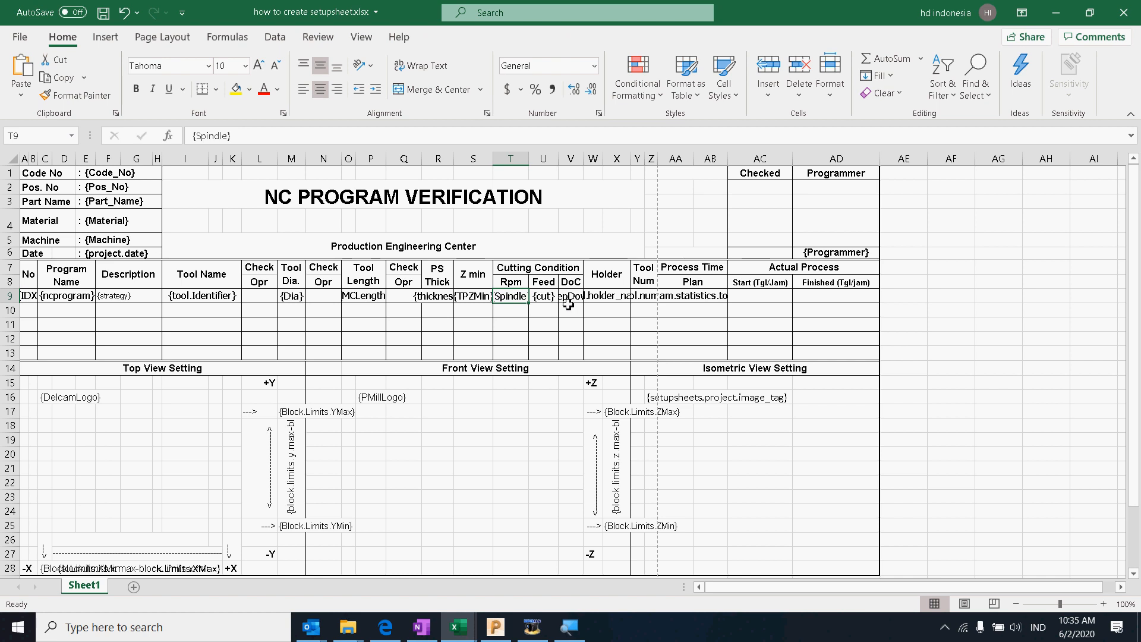
- Switch to PowerMill, open the Setup Sheet Summary from the parameters documentation and browse its parameter tables
left_click(505, 628)
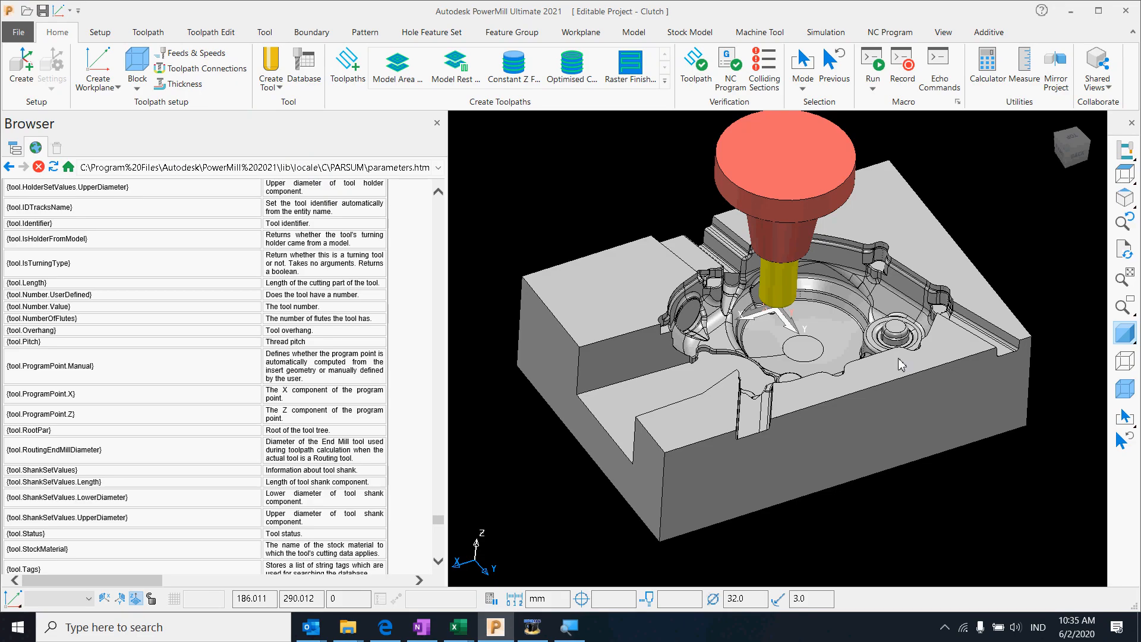
left_click(1043, 12)
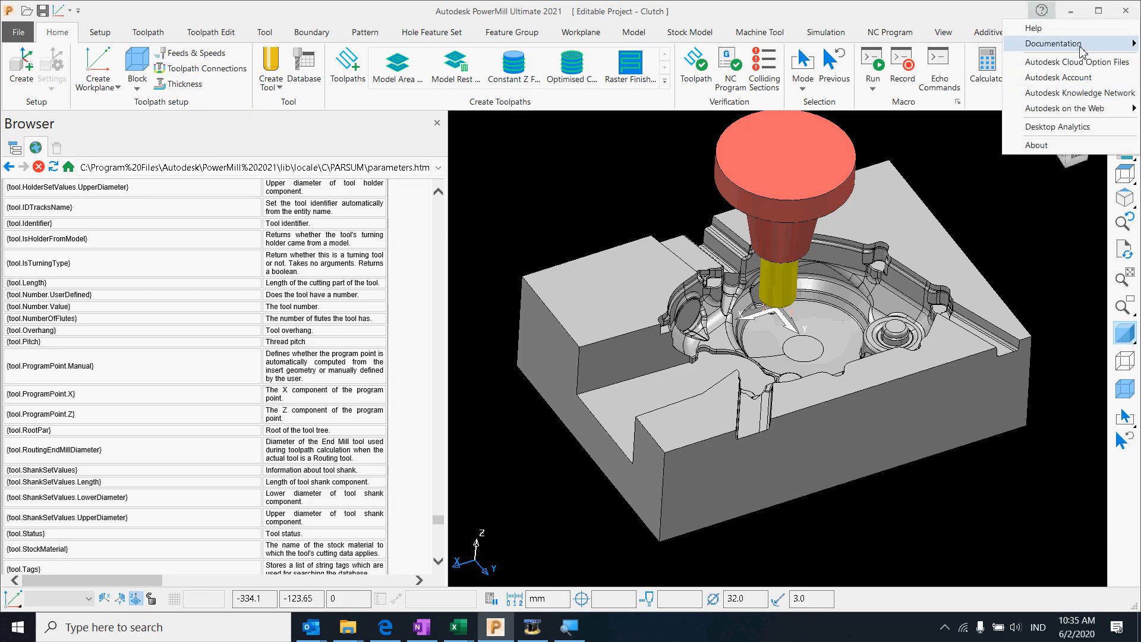
mouse_move(1035, 43)
mouse_move(975, 45)
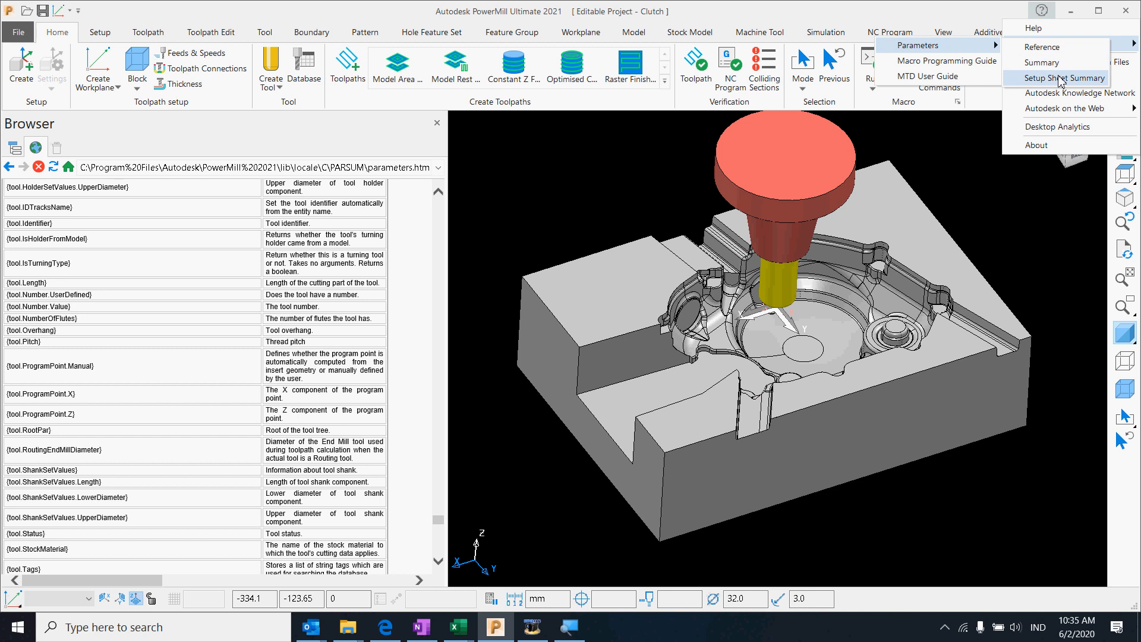
left_click(1062, 84)
scroll(214, 381, "down", 10)
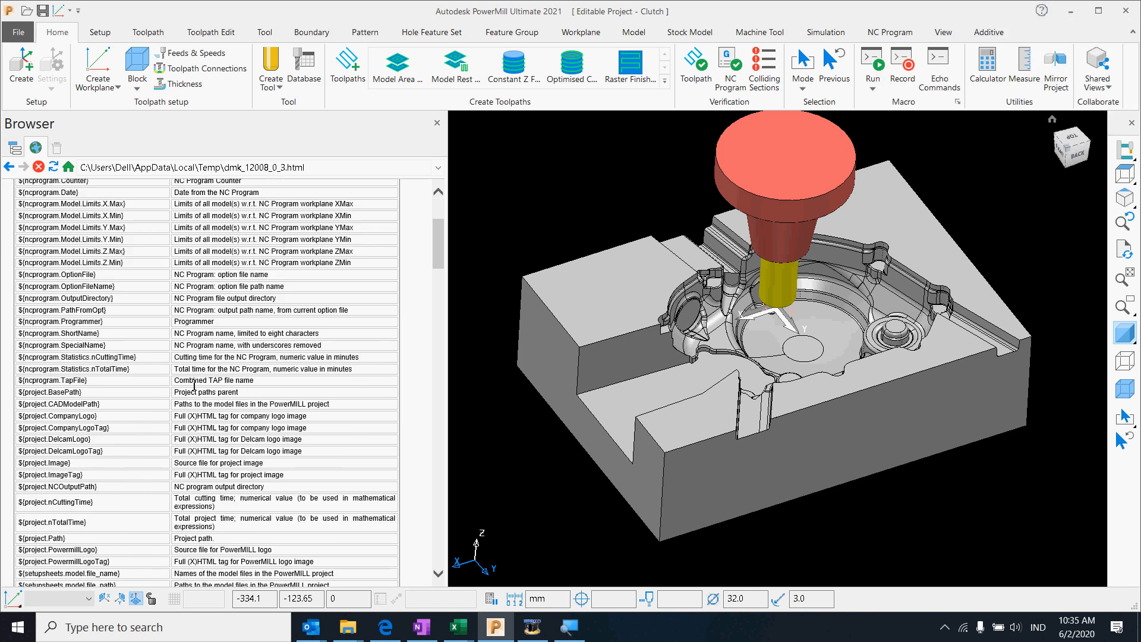
scroll(200, 378, "down", 15)
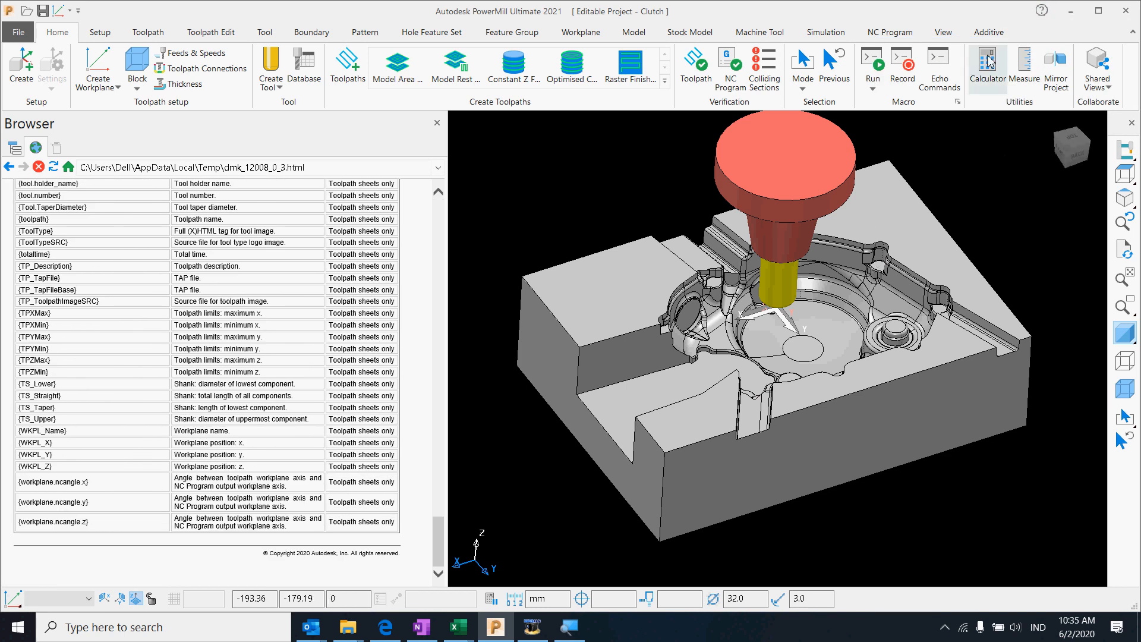
- Open the parameters Summary documentation, browse its table to the end and switch back to the setup sheet workbook in Excel
left_click(1044, 15)
mouse_move(1053, 46)
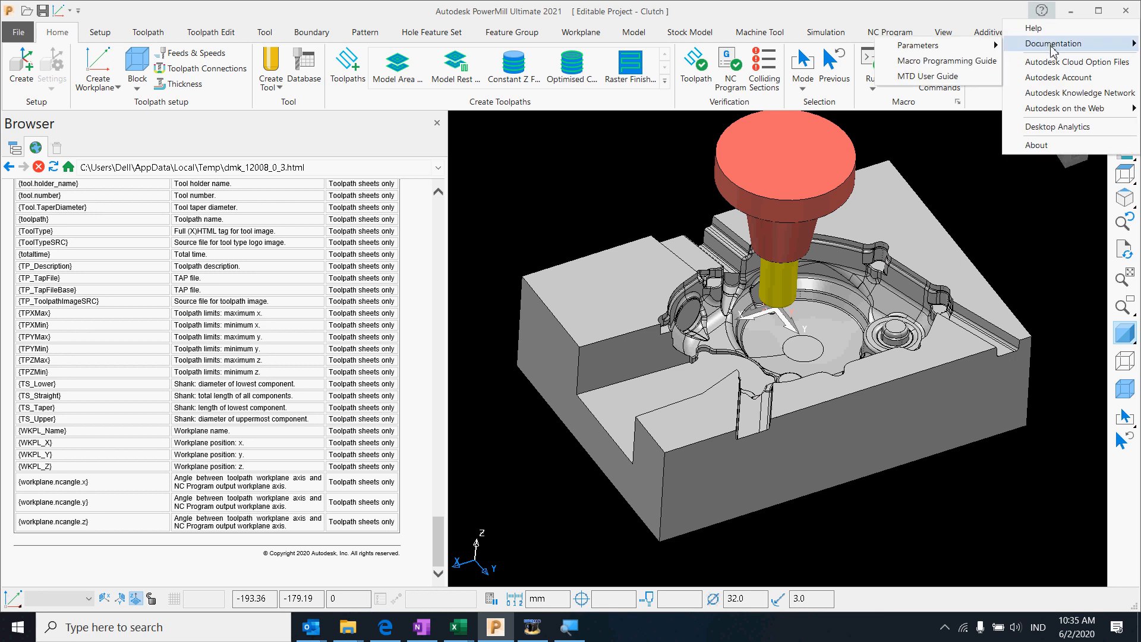
mouse_move(945, 47)
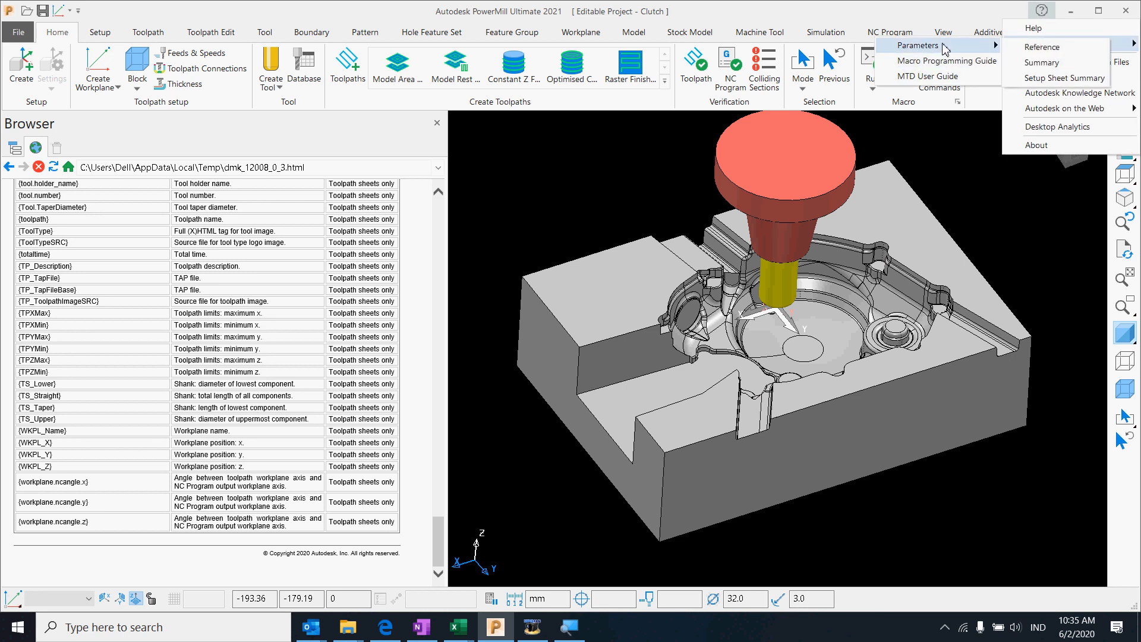
left_click(1041, 64)
scroll(118, 359, "down", 10)
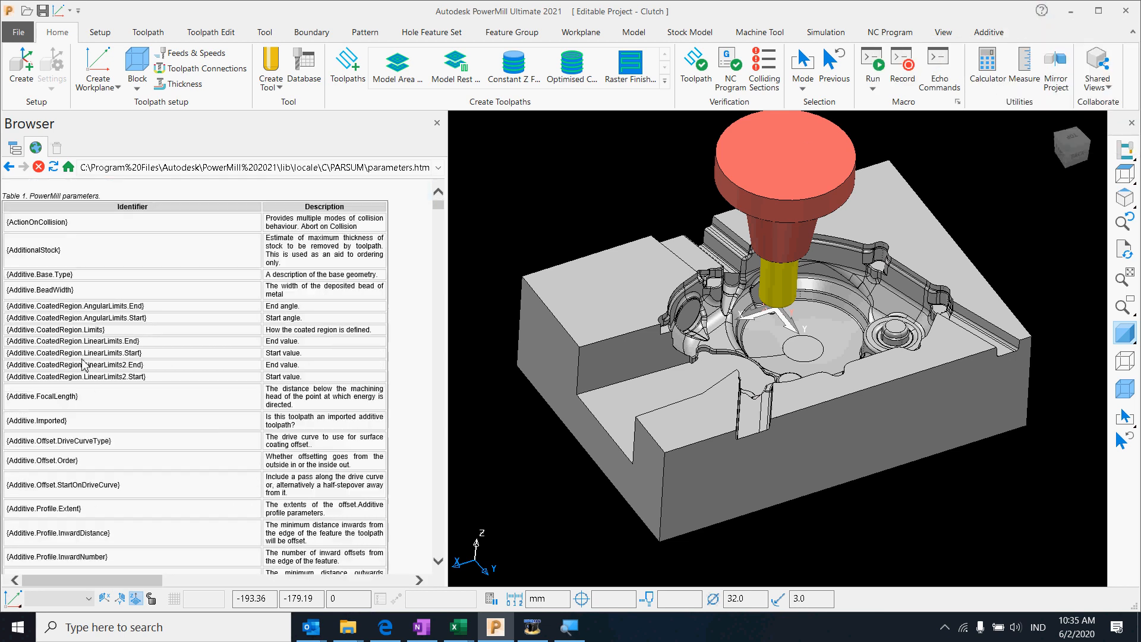
scroll(74, 356, "down", 15)
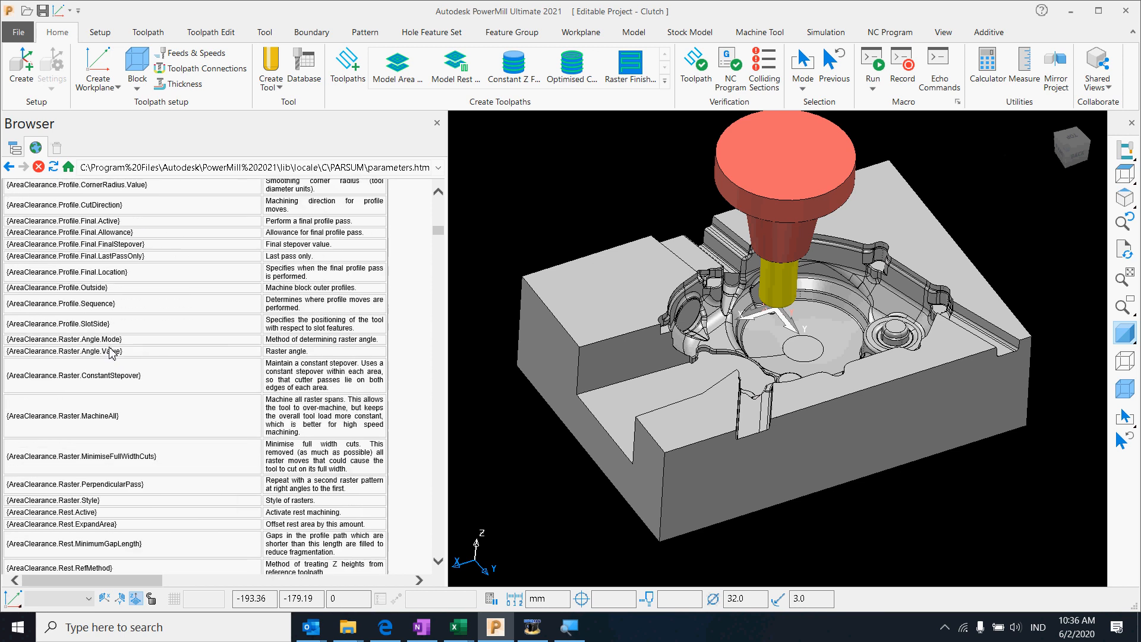
left_click_drag(438, 238, 444, 556)
scroll(56, 447, "down", 15)
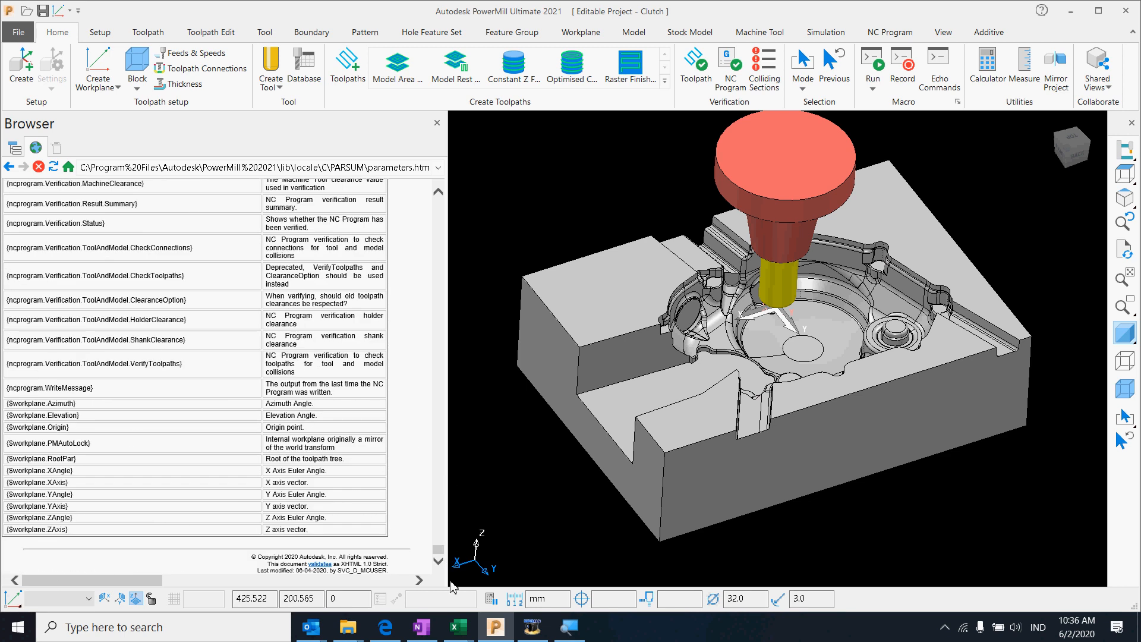
mouse_move(458, 627)
left_click(786, 554)
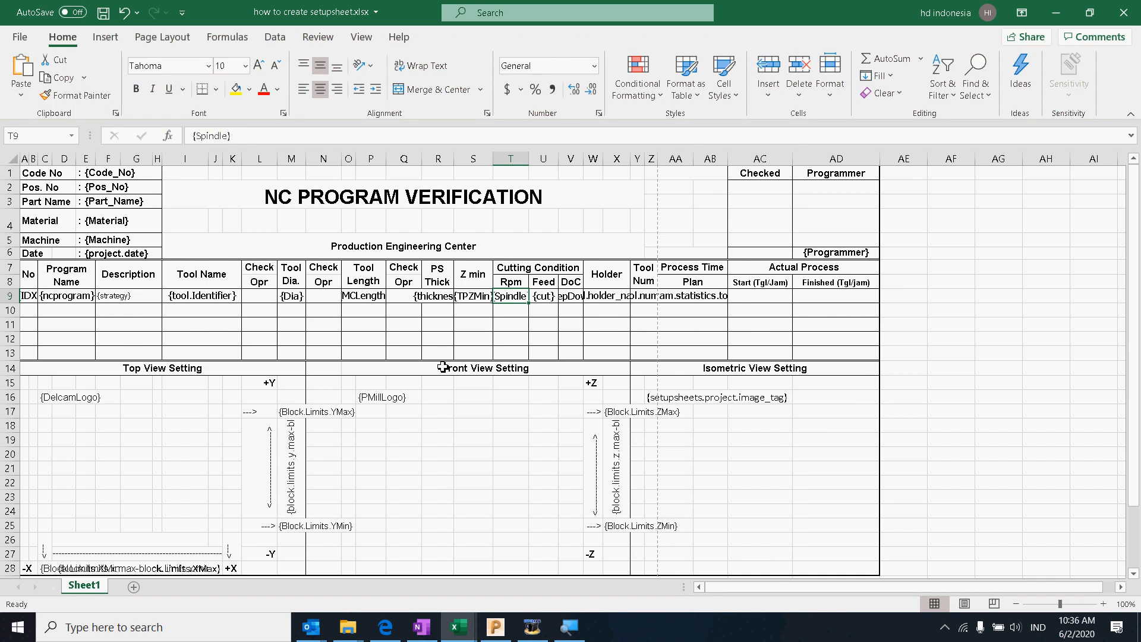
- Check the header parameters in the setup sheet's Code No, Date and Programmer cells
left_click(109, 177)
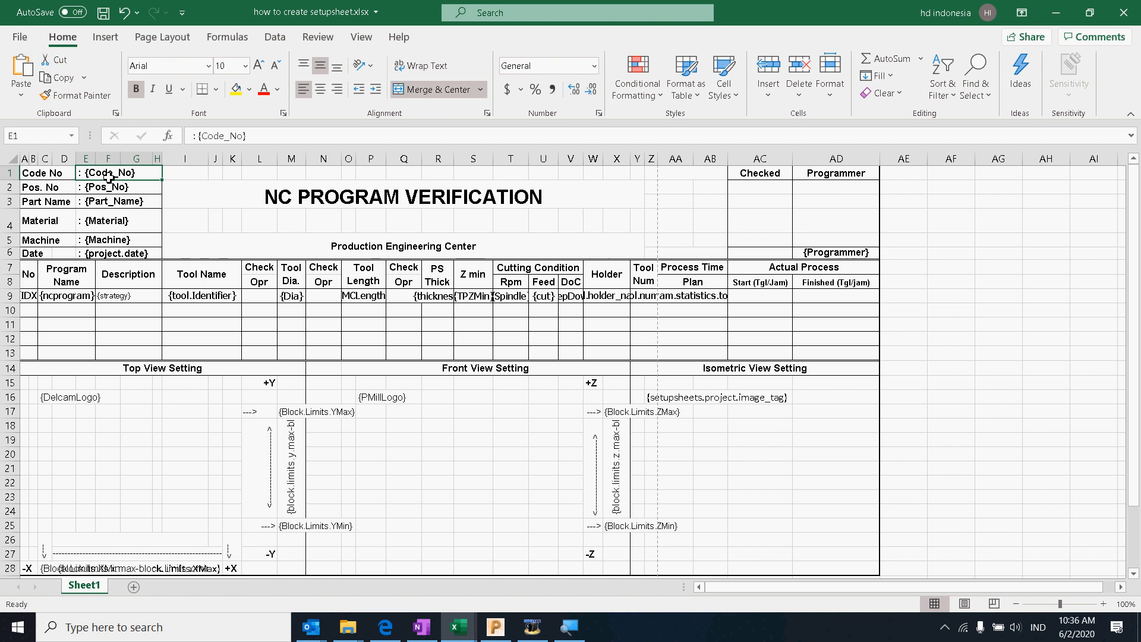
left_click(103, 255)
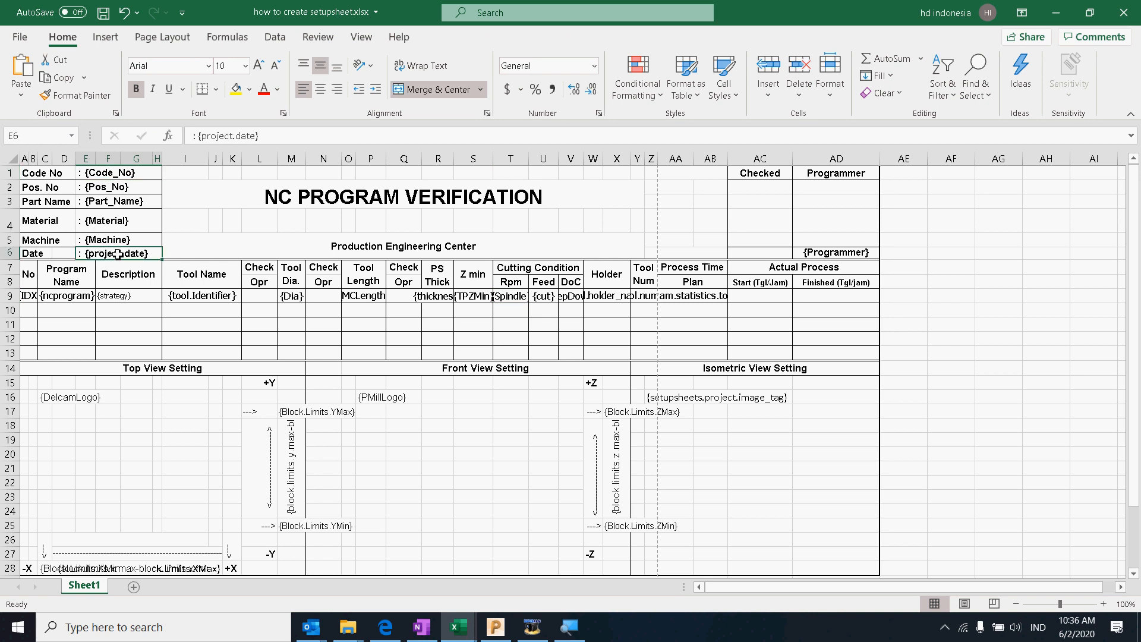
double_click(154, 254)
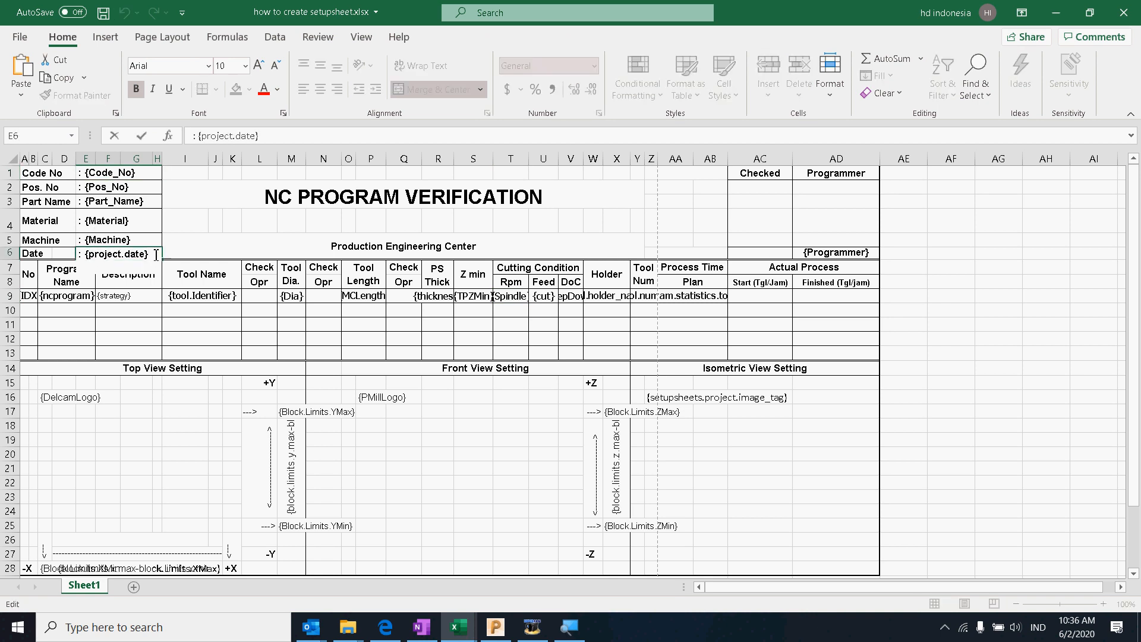
left_click(859, 253)
double_click(867, 252)
left_click_drag(868, 252, 707, 249)
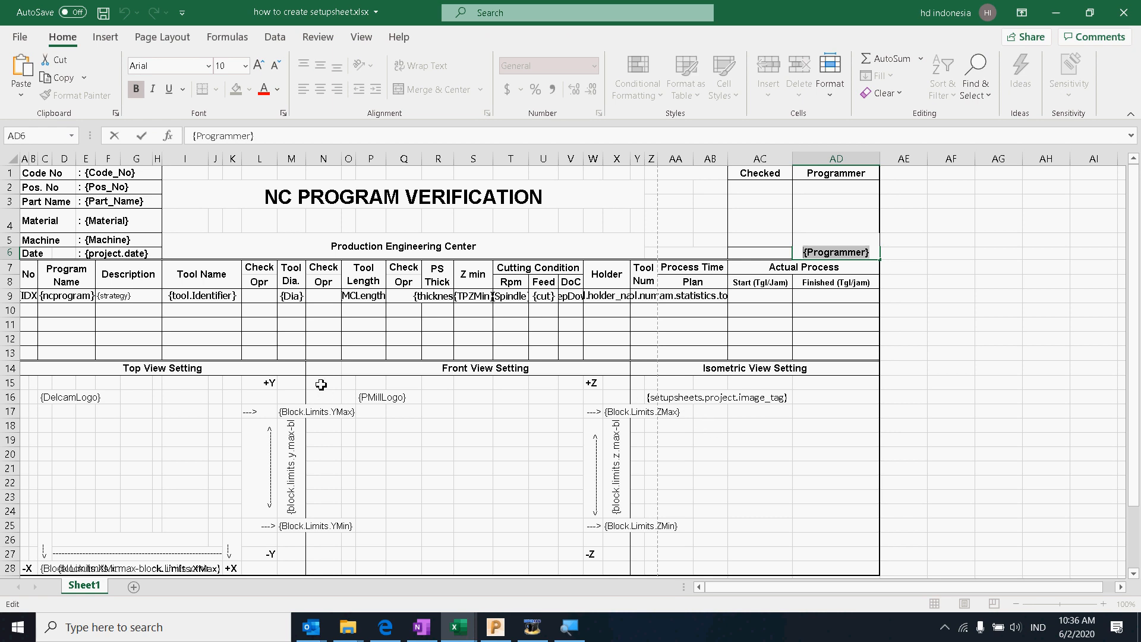
- Check the logo area under Top View Setting and the +Z and -Z block limit parameters under Front View Setting
left_click(67, 397)
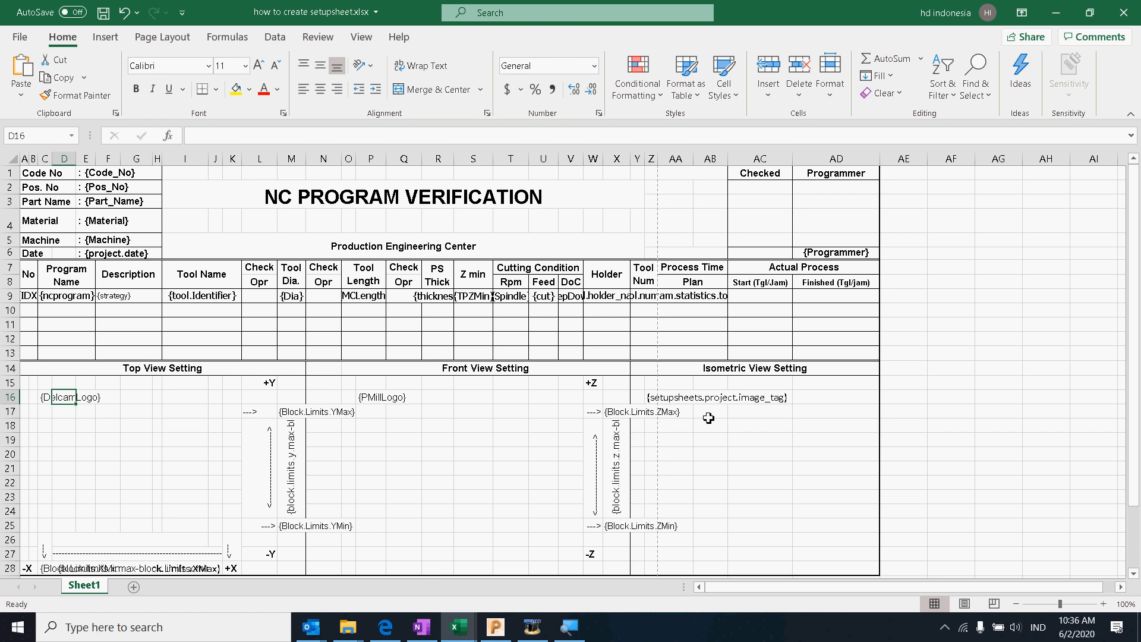
double_click(611, 411)
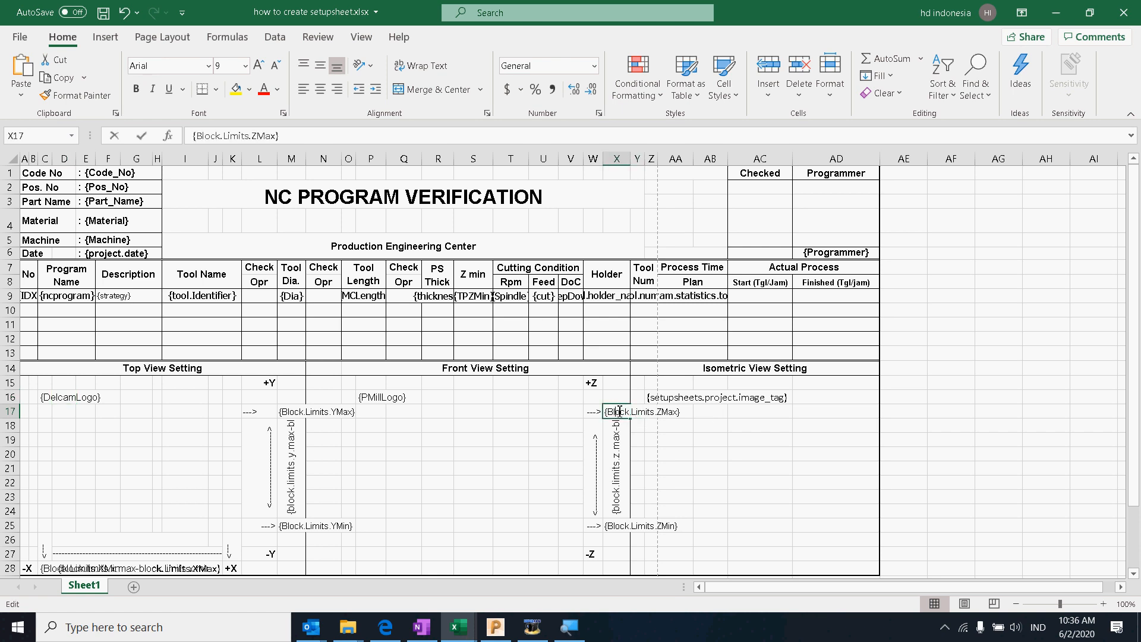
double_click(635, 409)
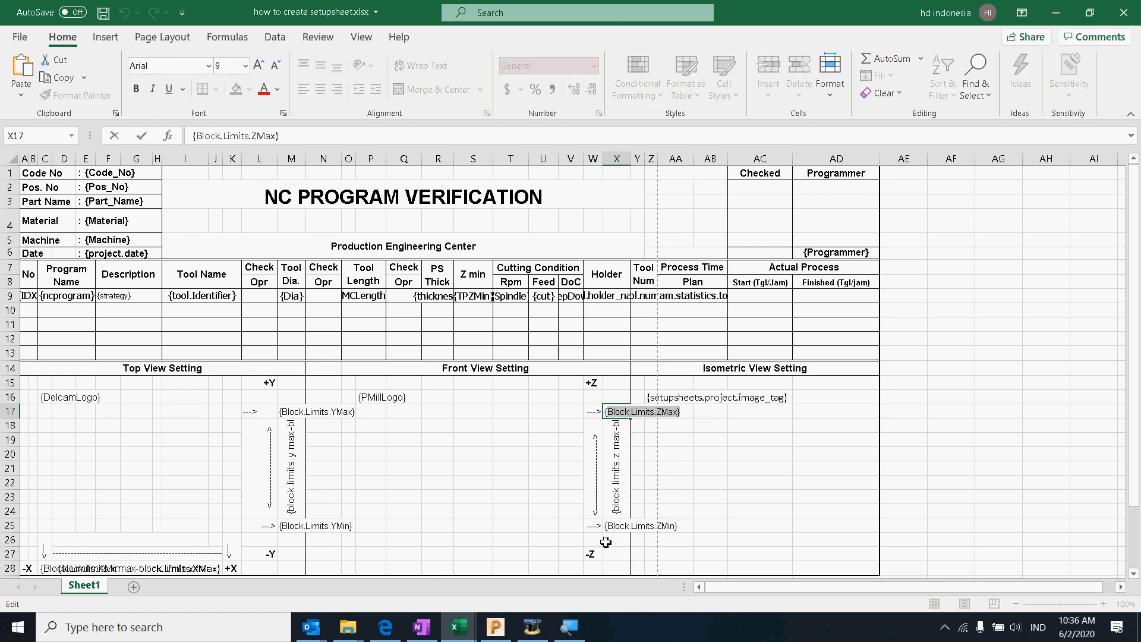
left_click(609, 524)
double_click(610, 524)
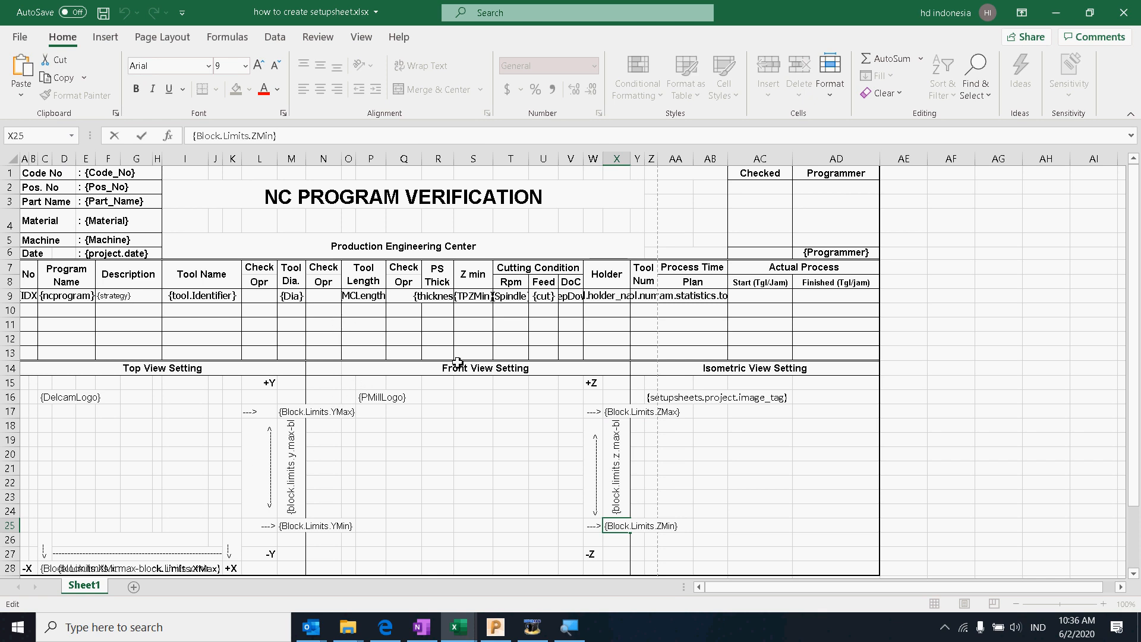
- Save a copy of the workbook to the Desktop as delcam sheet.xlsx
left_click(25, 41)
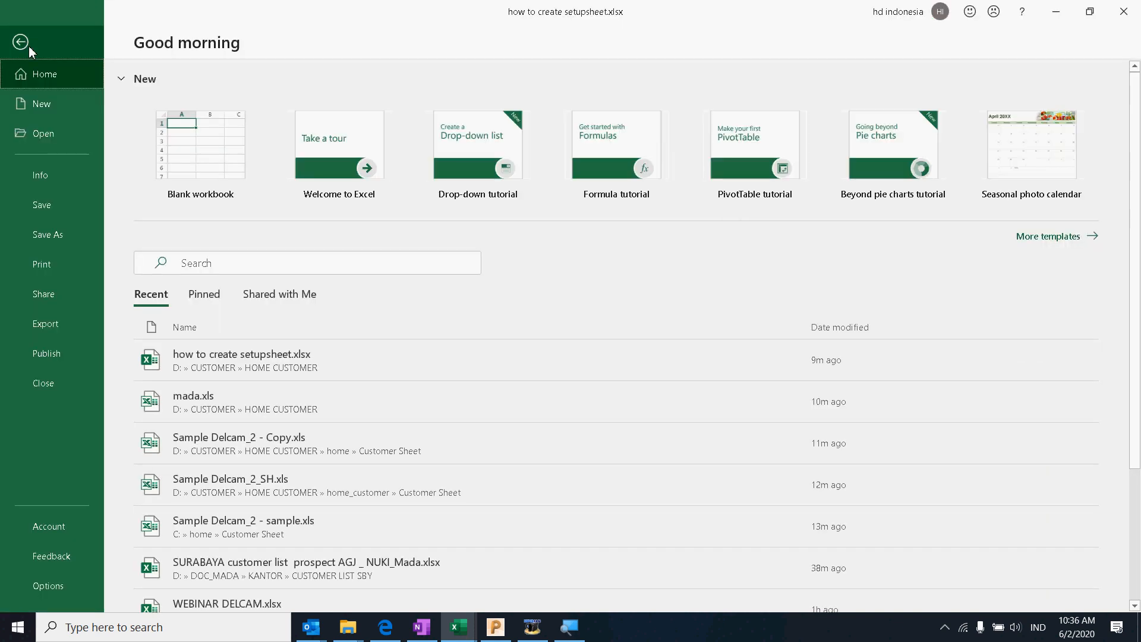
left_click(37, 234)
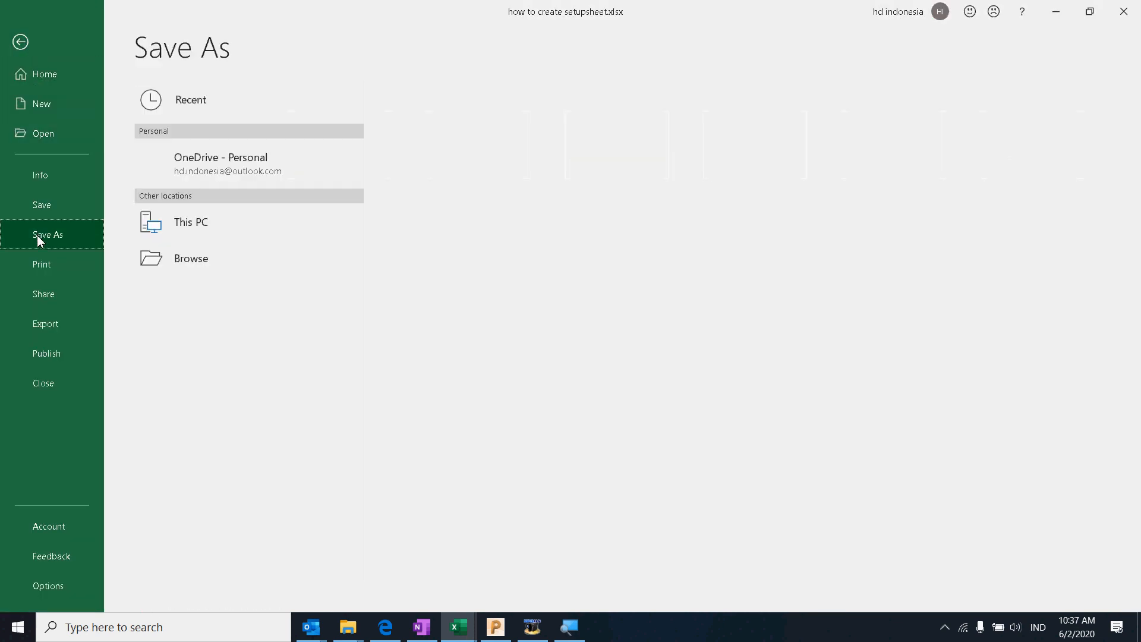
left_click(511, 112)
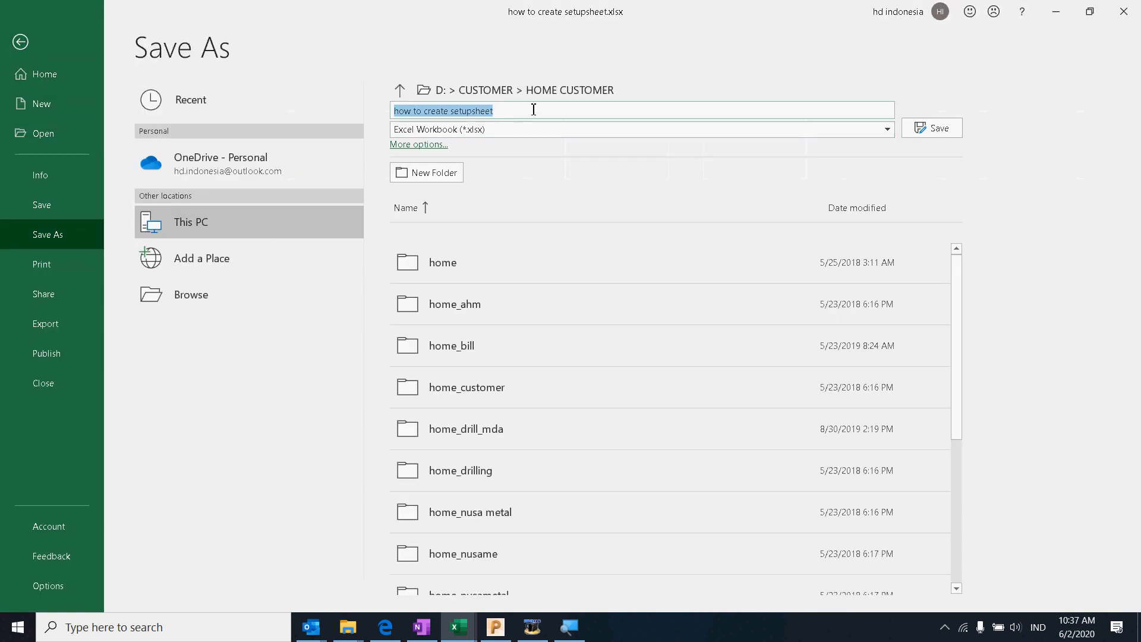
left_click_drag(526, 112, 394, 111)
type("delcam")
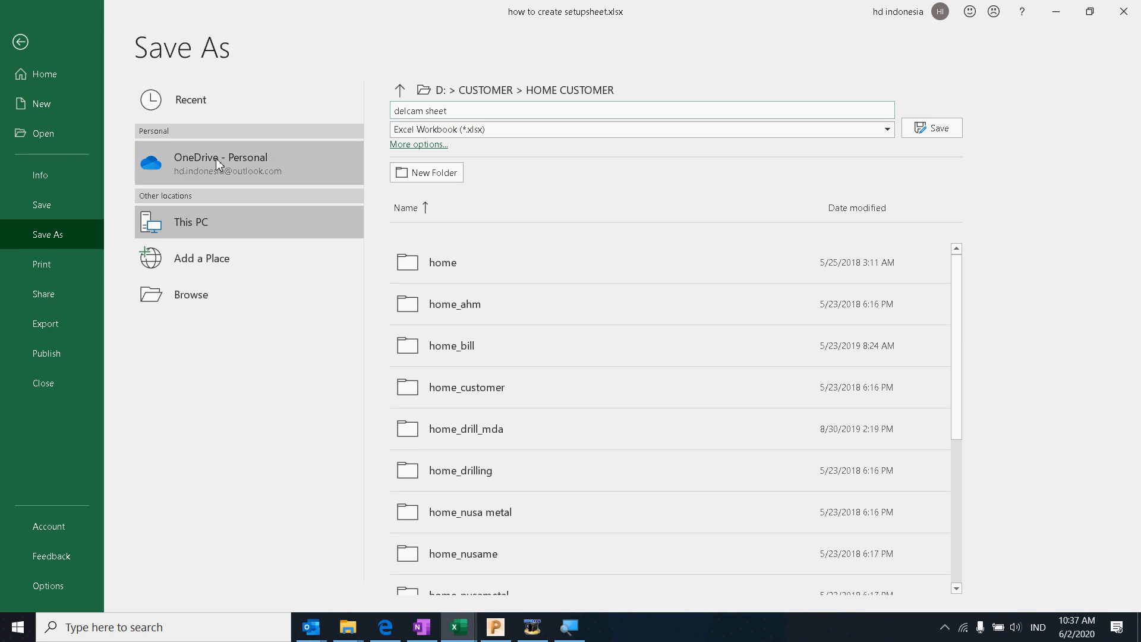
left_click(425, 89)
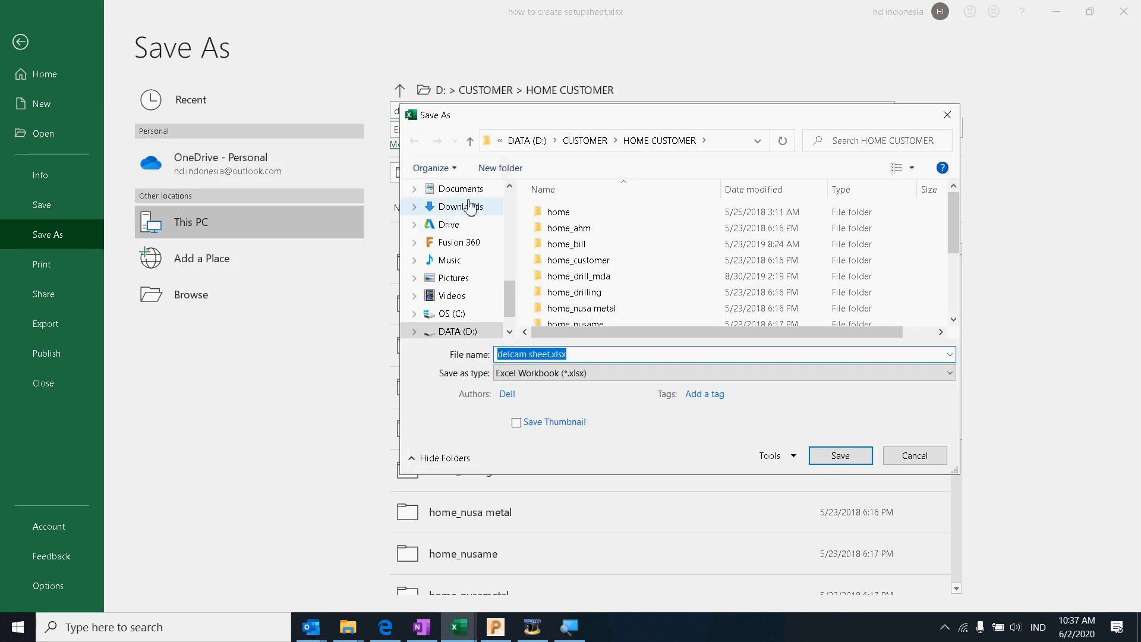
left_click(455, 266)
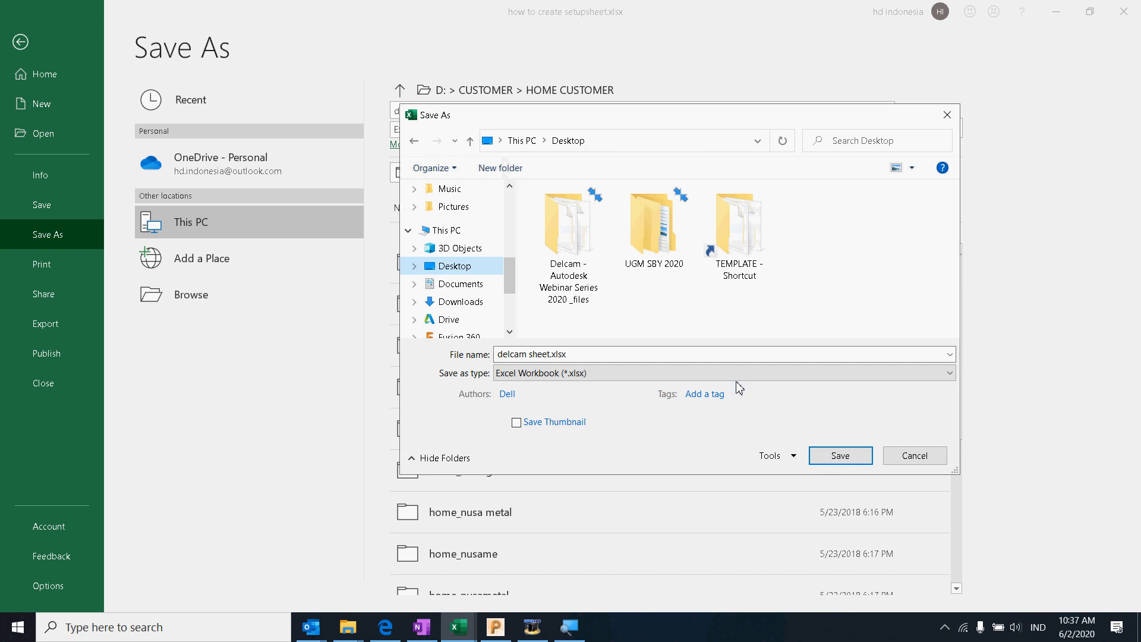
left_click(856, 458)
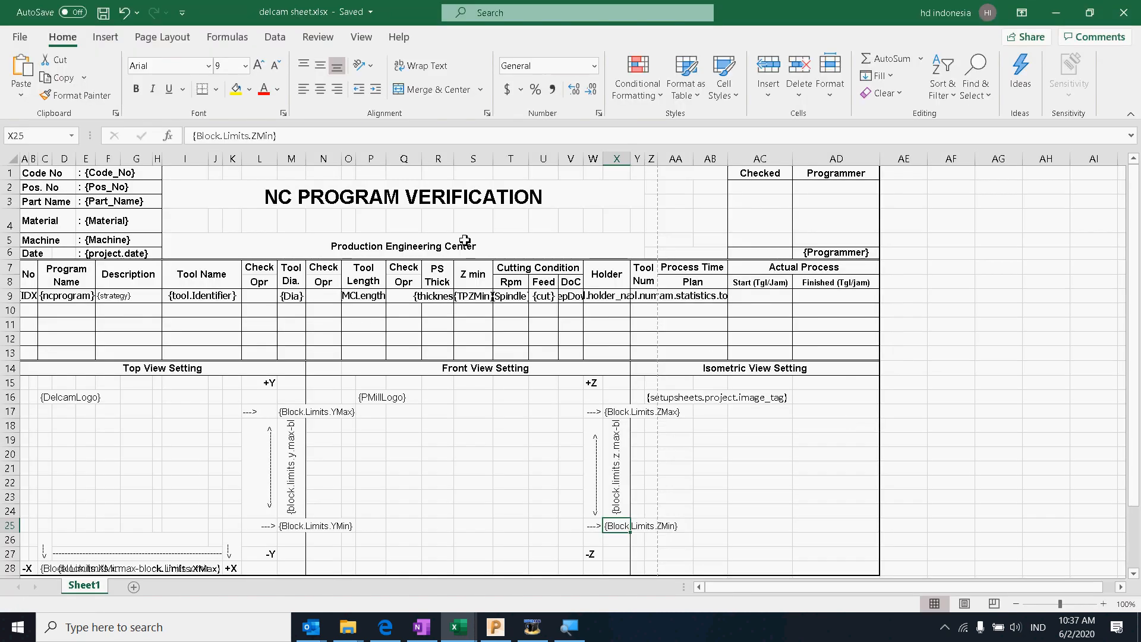
- Save the workbook to the Desktop in Web Page format as delcam sheet.htm
left_click(20, 37)
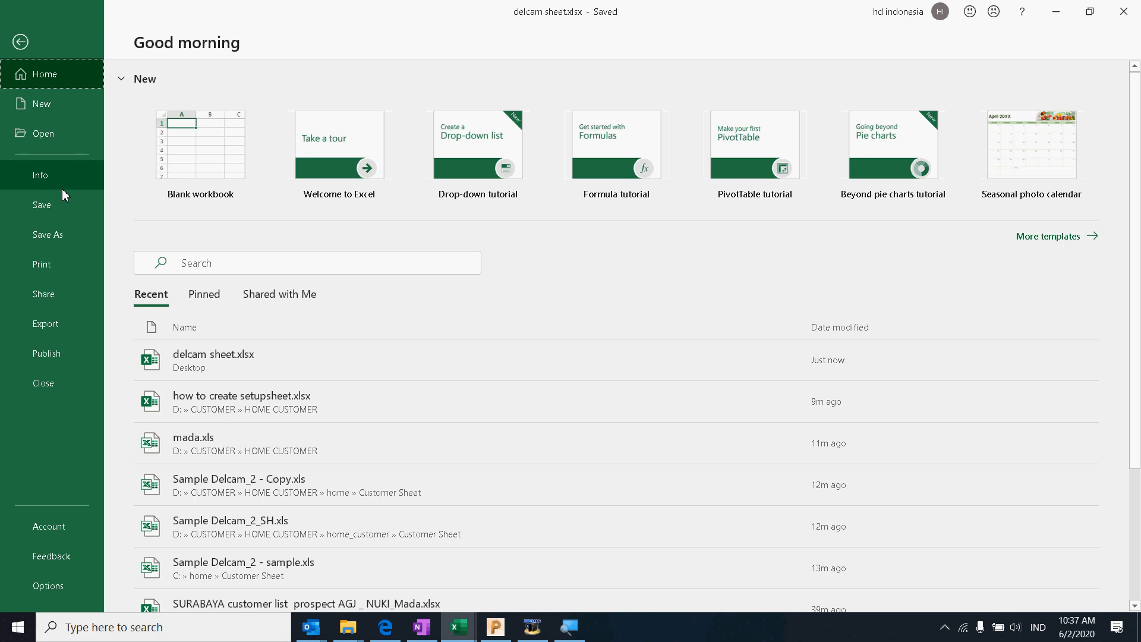
left_click(64, 236)
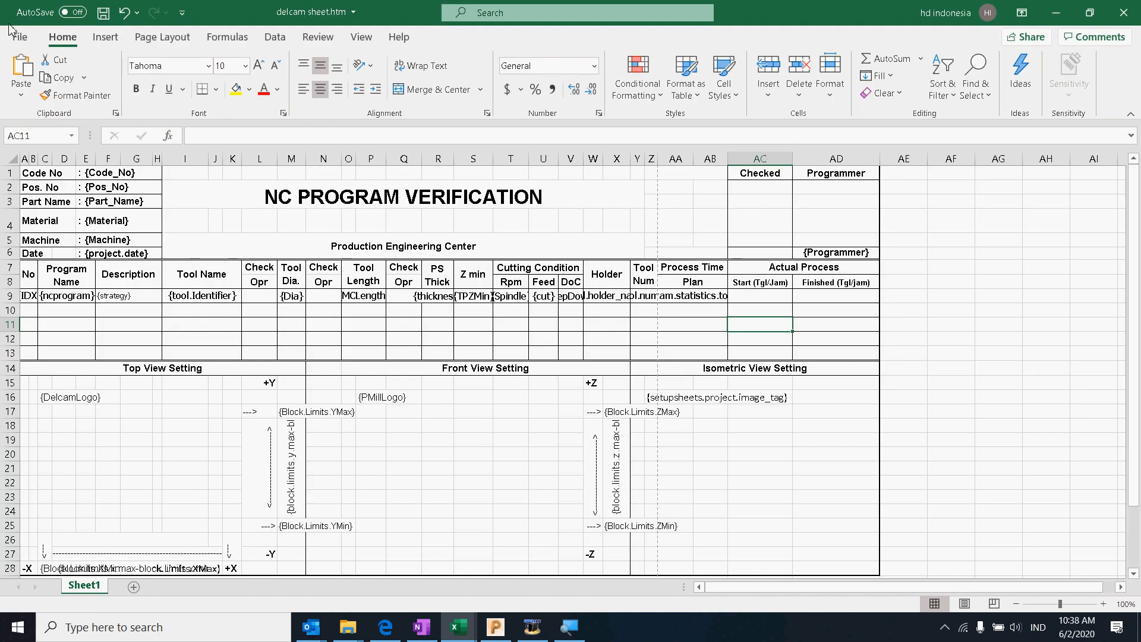
- Publish all contents of Sheet1 as a web page named delcam sheet.html on the Desktop
left_click(17, 38)
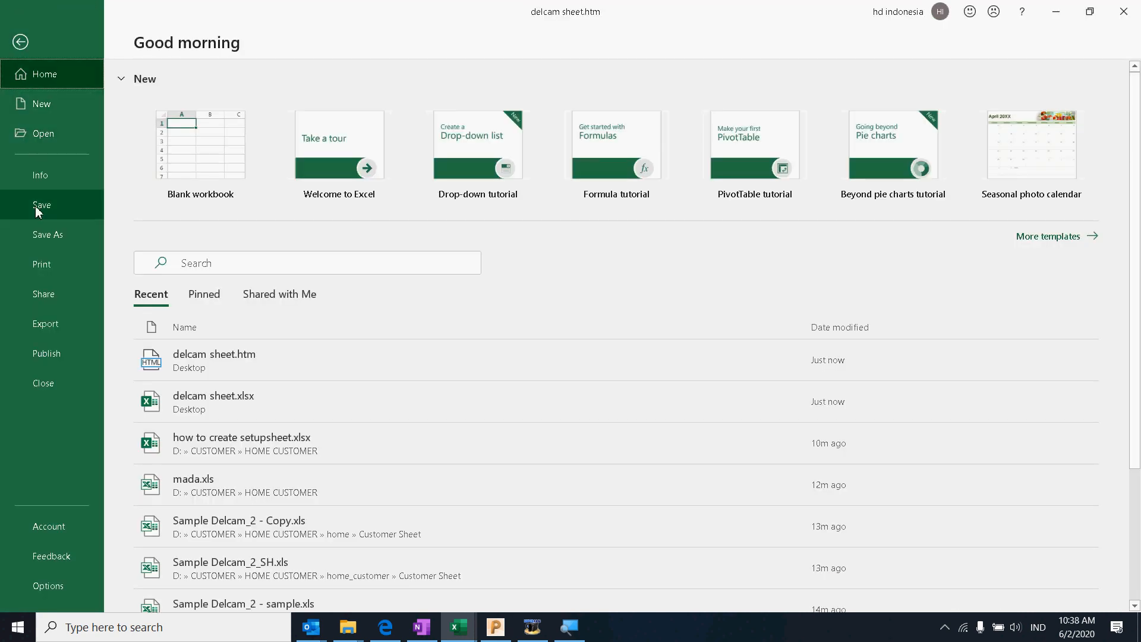
left_click(37, 234)
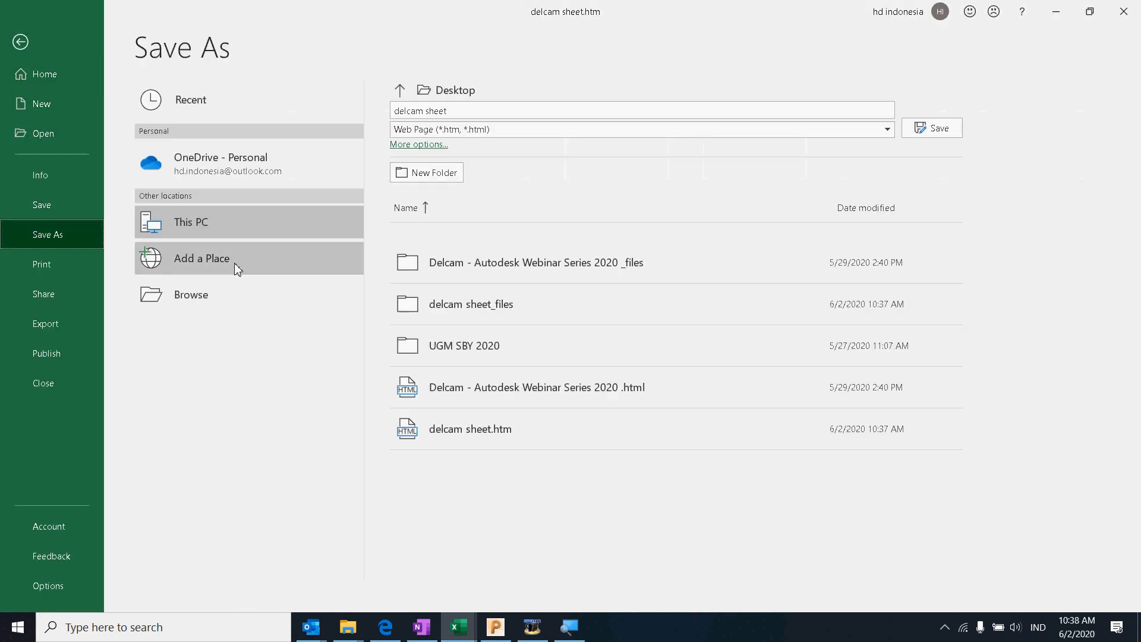
left_click(435, 145)
left_click_drag(520, 121, 618, 65)
left_click(672, 315)
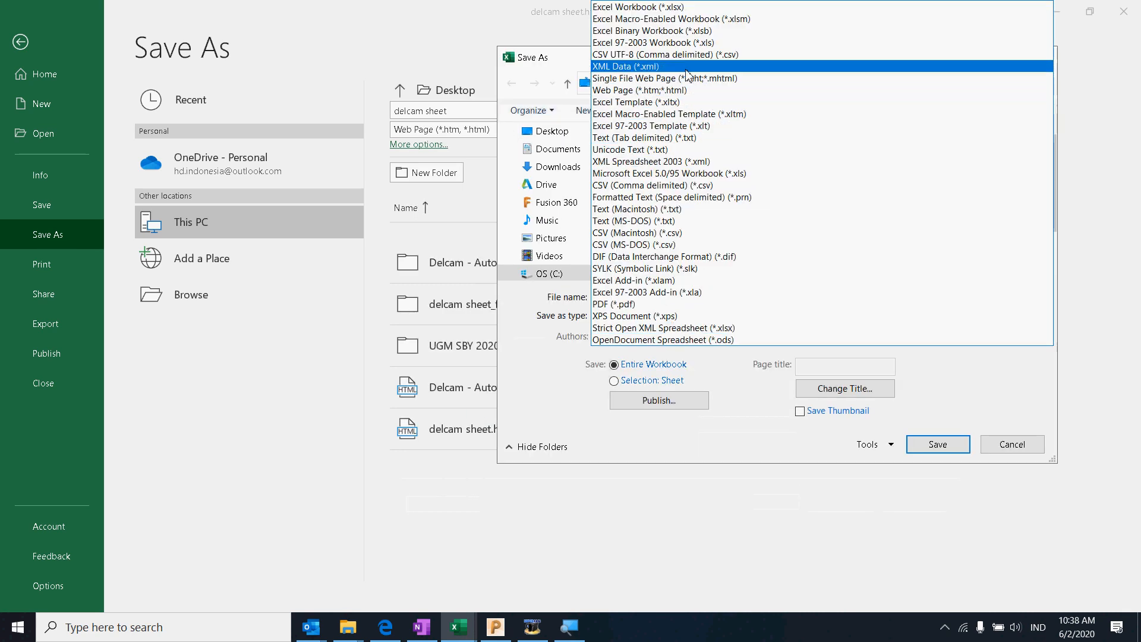
left_click(683, 90)
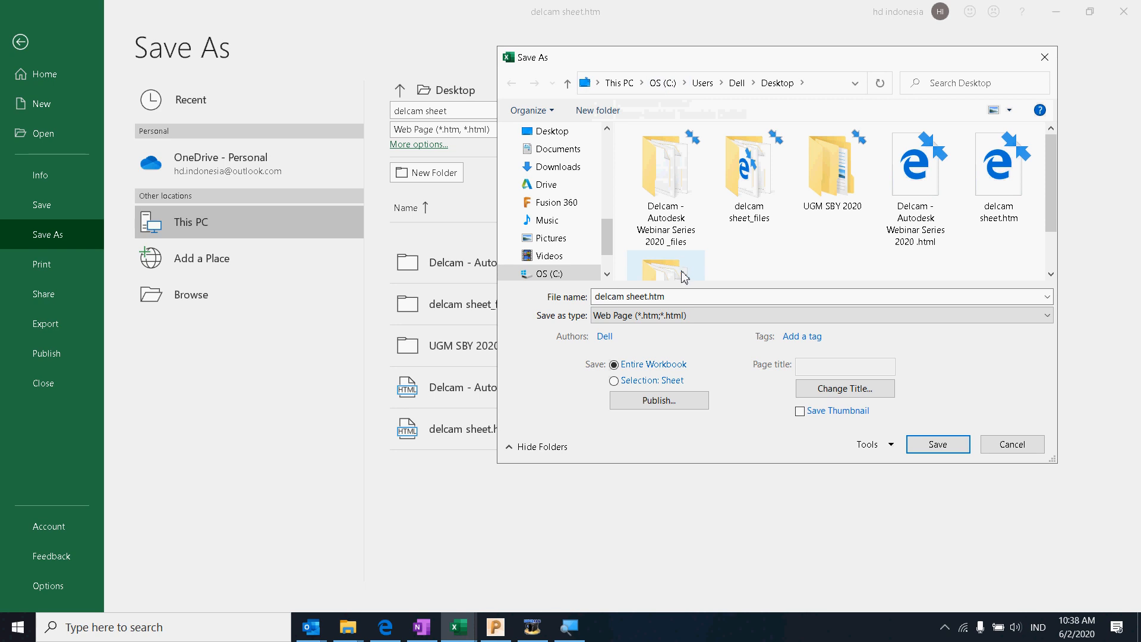
left_click(675, 297)
left_click(678, 297)
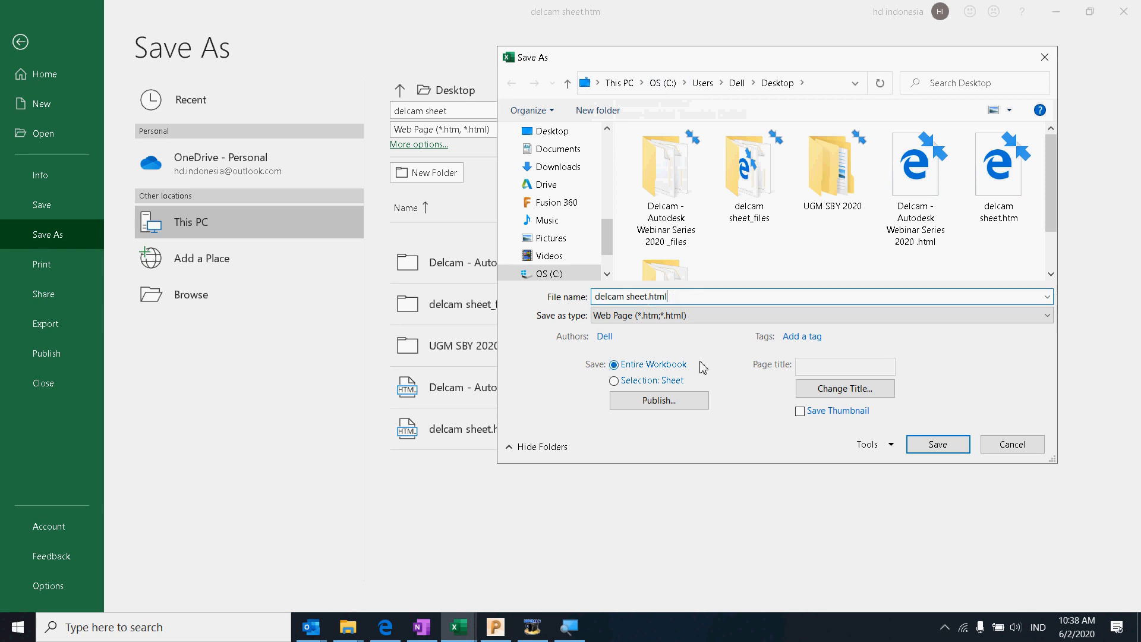
left_click(658, 401)
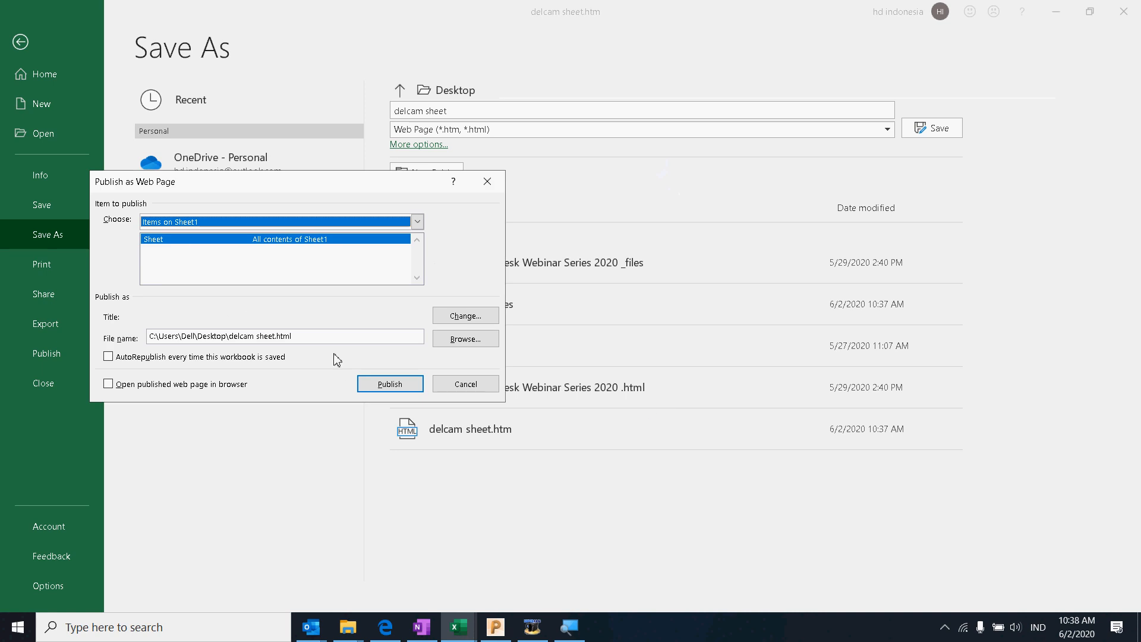
left_click(373, 385)
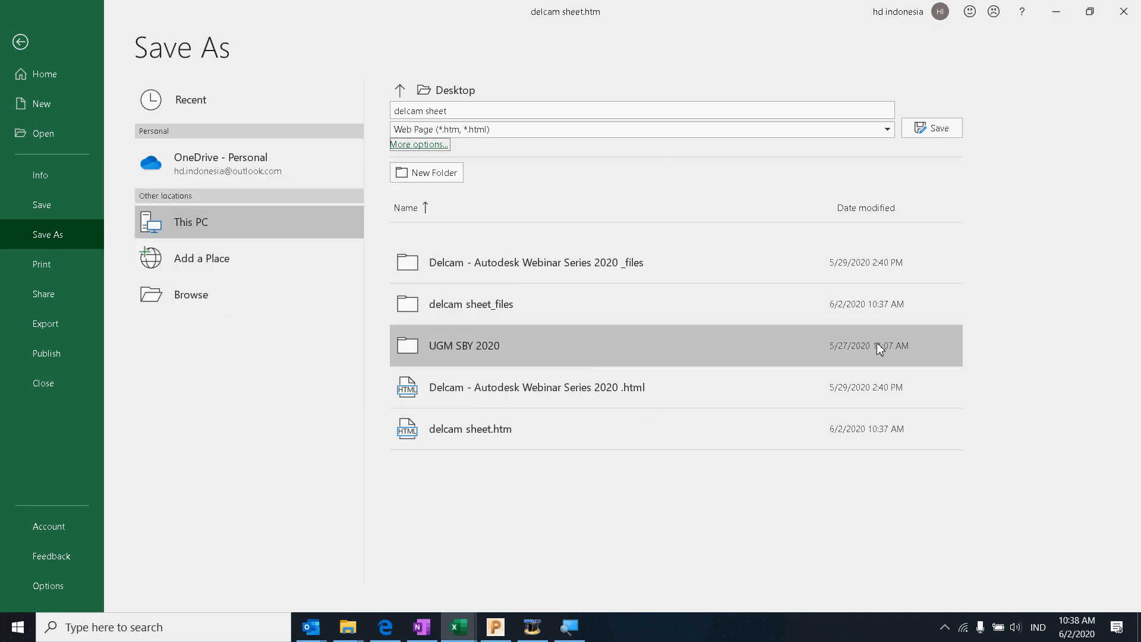
- Minimize Excel, find delcam sheet.html in the Desktop folder in File Explorer and open it for editing in Notepad++
left_click(1052, 14)
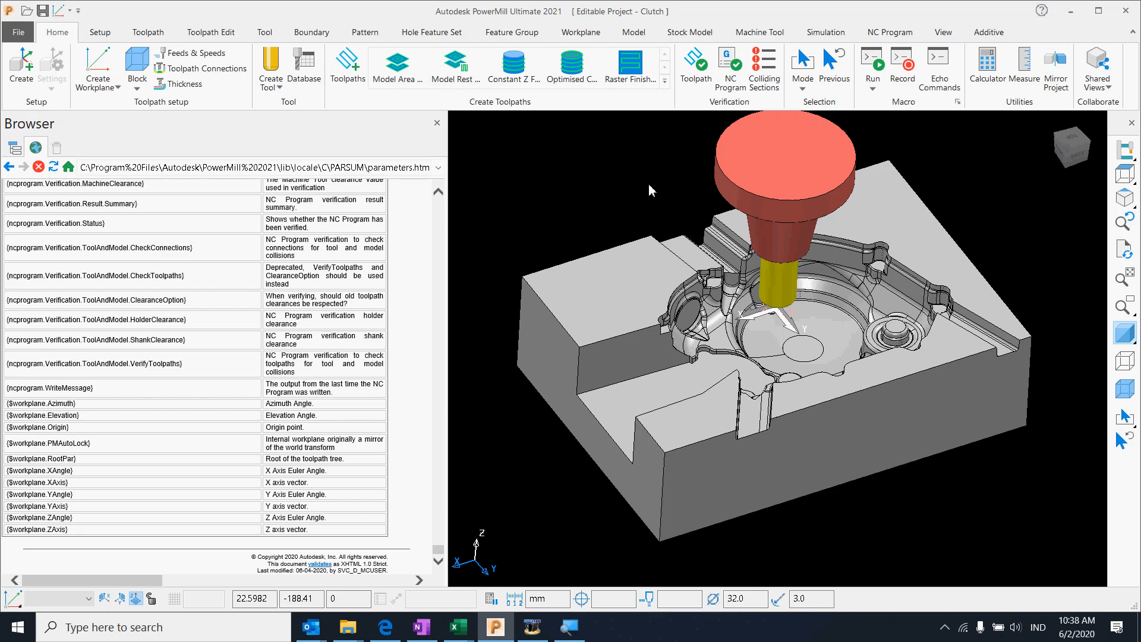
key("super+e")
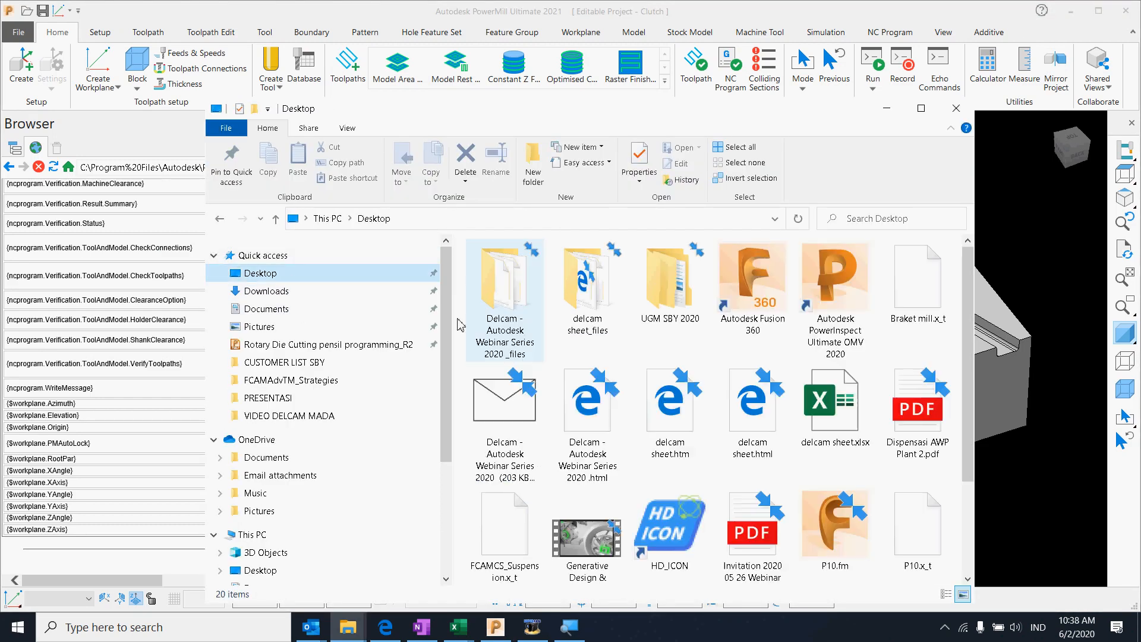
scroll(780, 502, "down", 2)
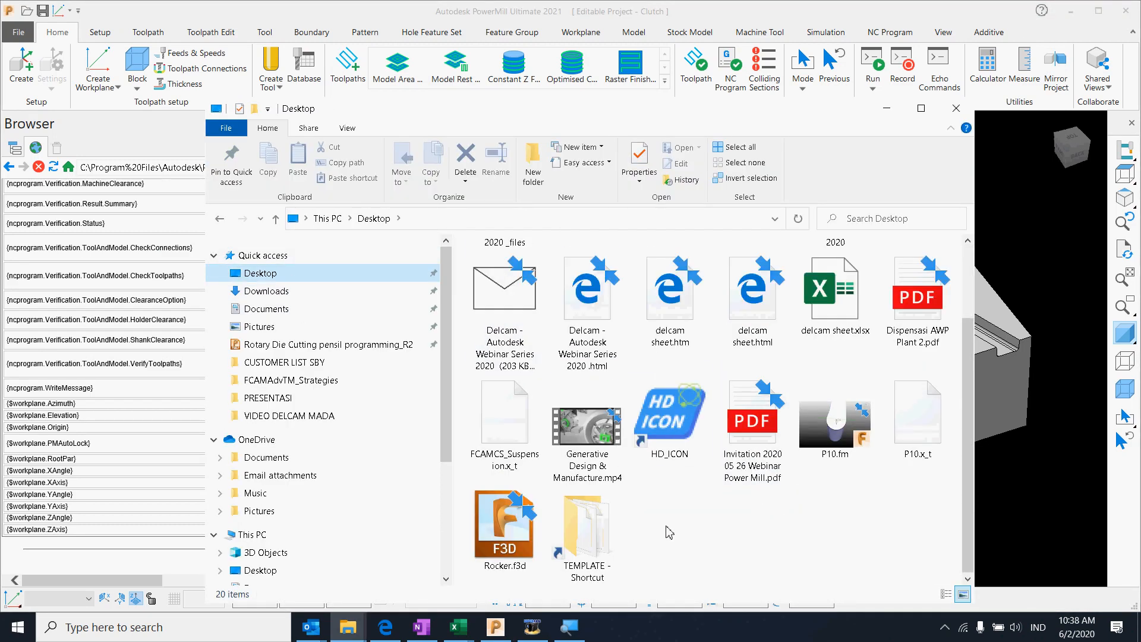
left_click(796, 518)
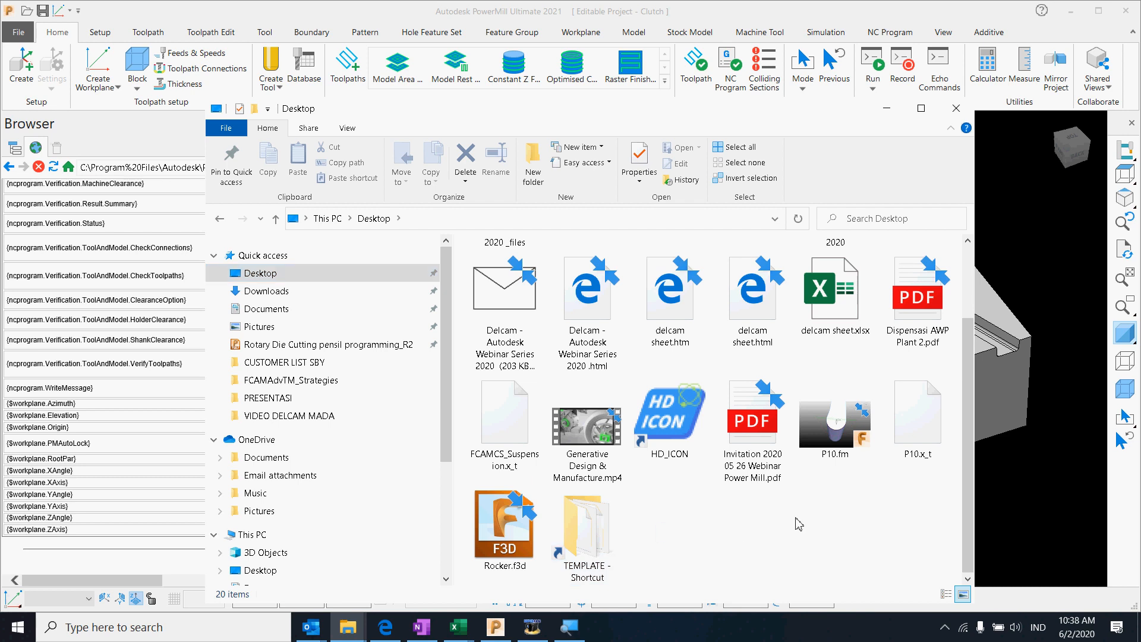
scroll(717, 458, "up", 2)
left_click(752, 428)
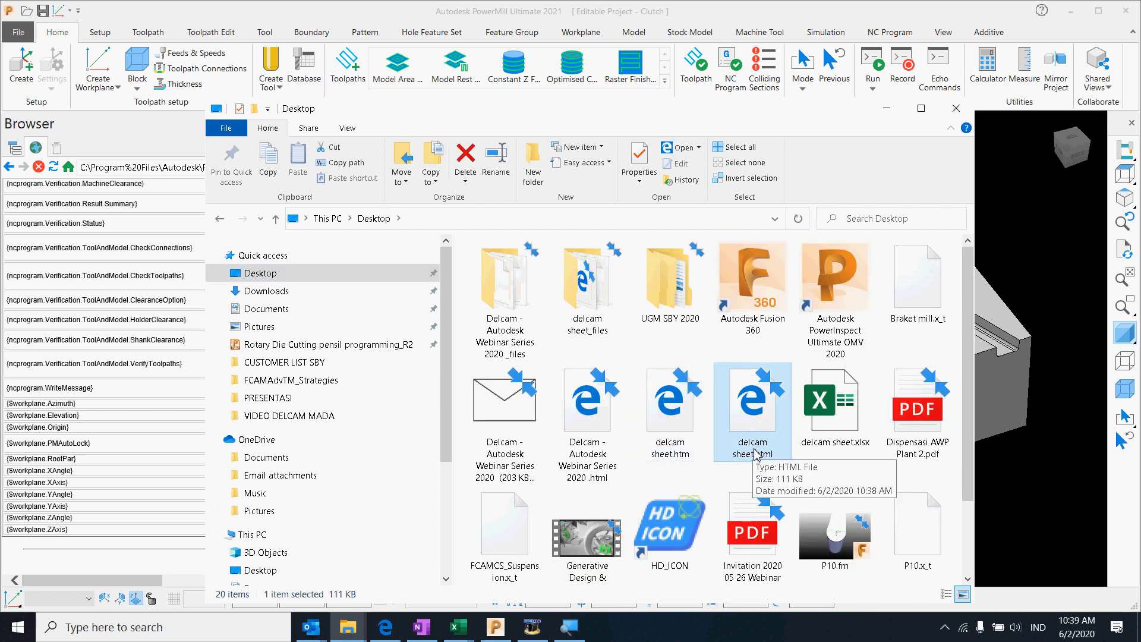
right_click(753, 441)
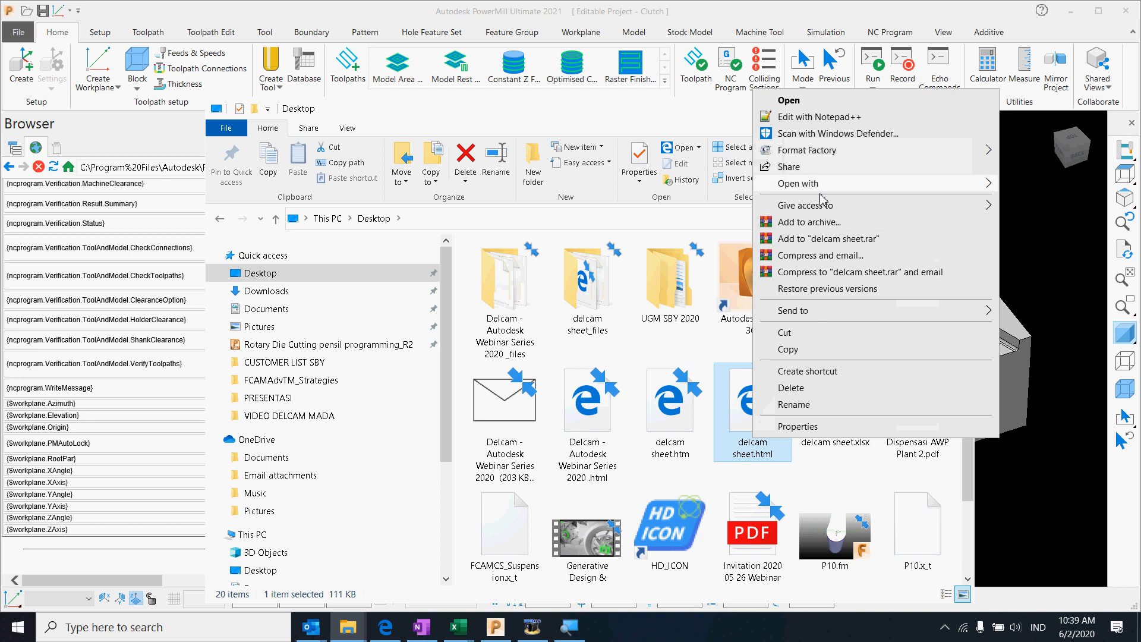
left_click(834, 116)
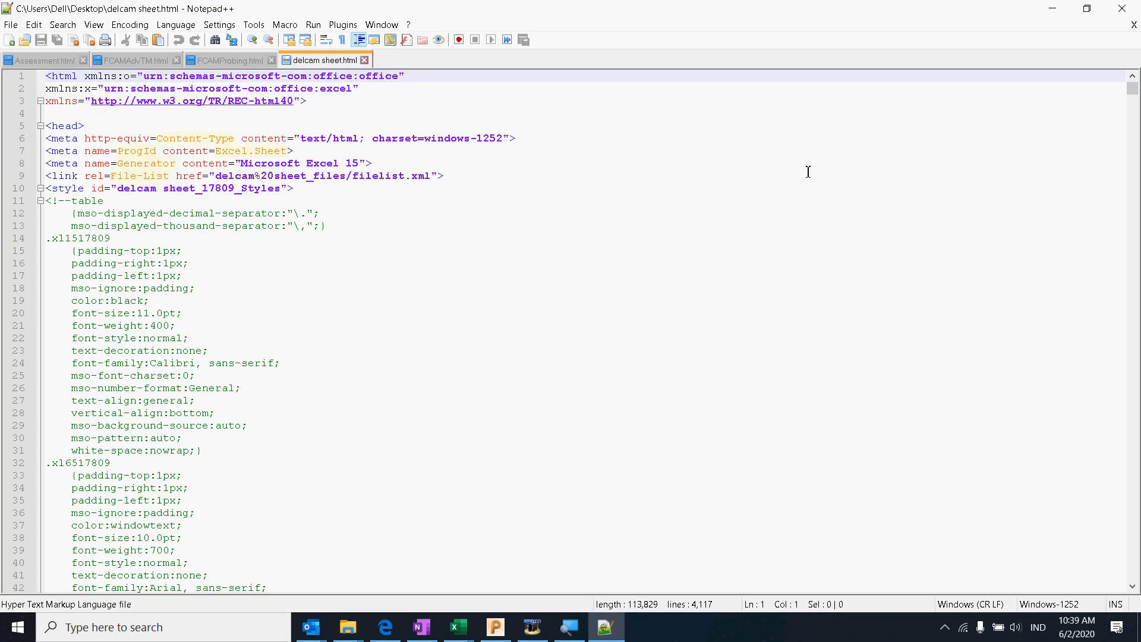
- Search the HTML code of delcam sheet.html for idx to locate the parameter row
scroll(273, 220, "down", 20)
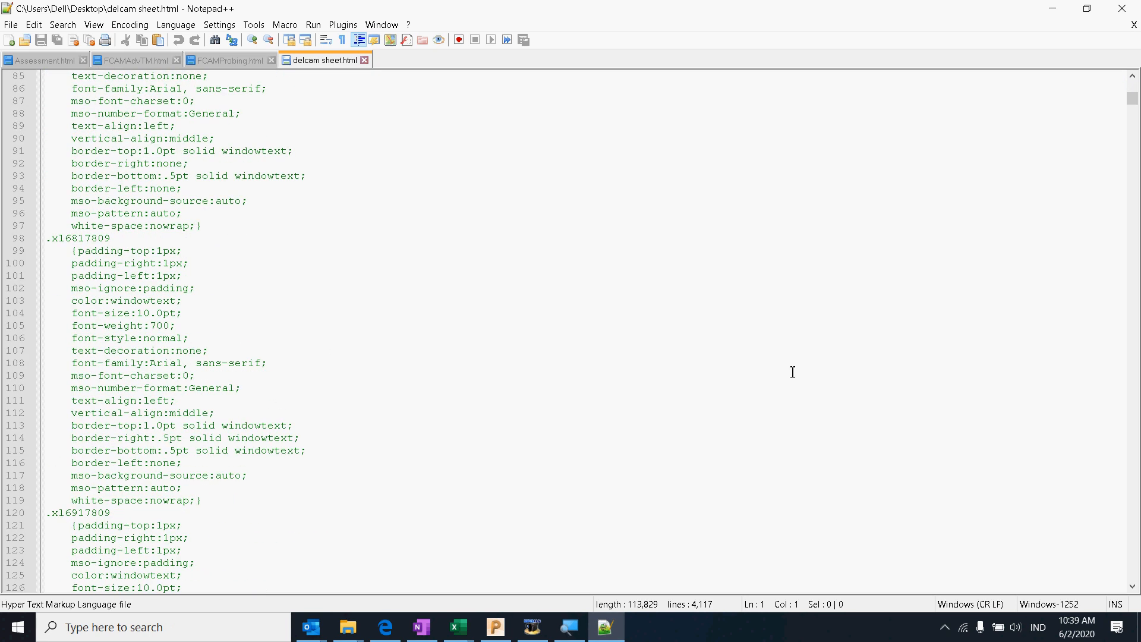
left_click(434, 248)
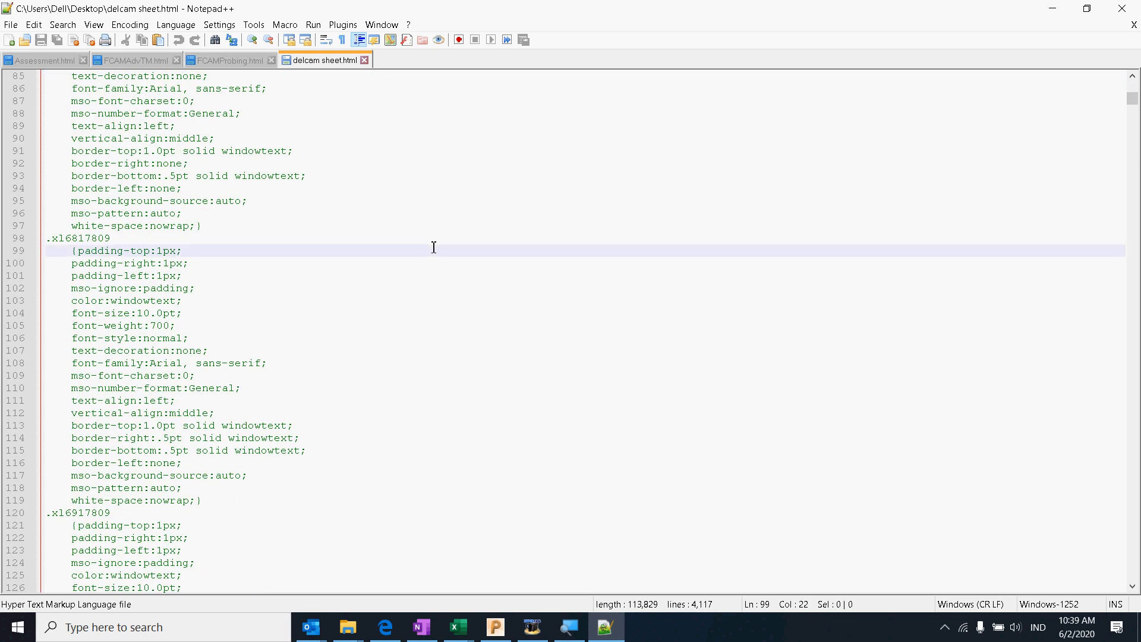
key("ctrl+f")
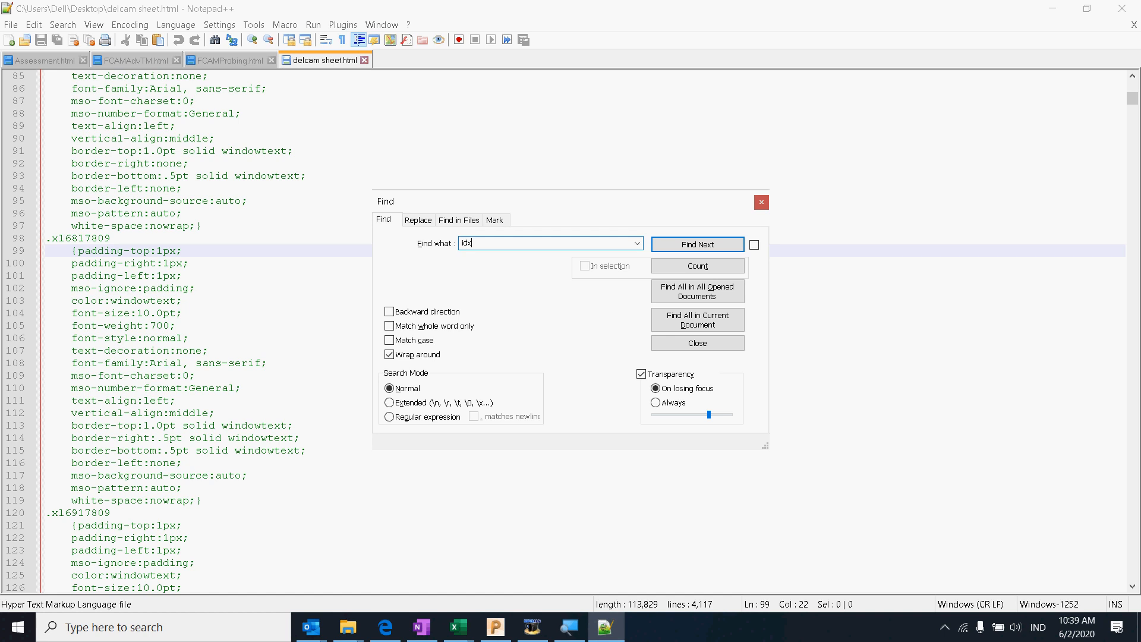
type("idx")
left_click(669, 245)
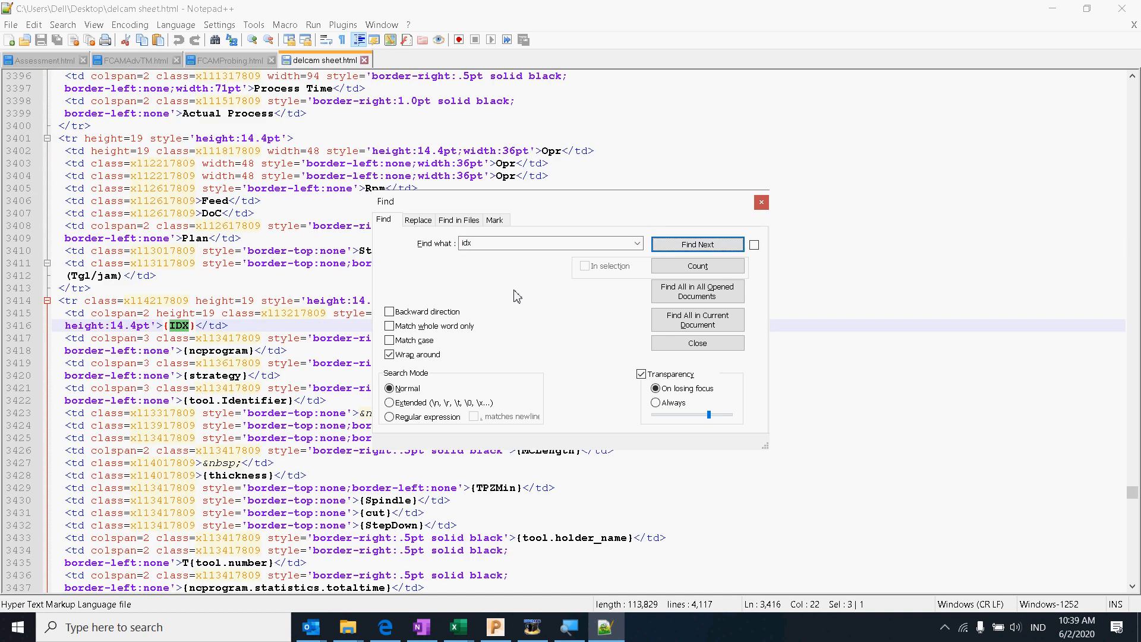
- Insert an opening <summaryrow> tag on a new line directly above the {IDX} parameter row and close the search
left_click(98, 288)
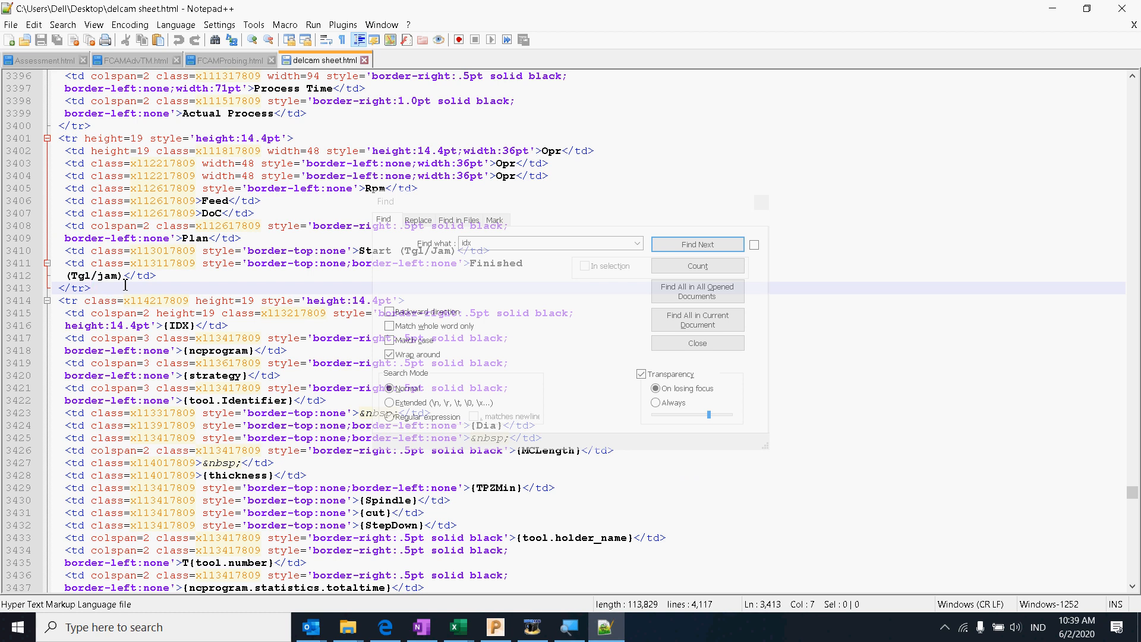
key("Return")
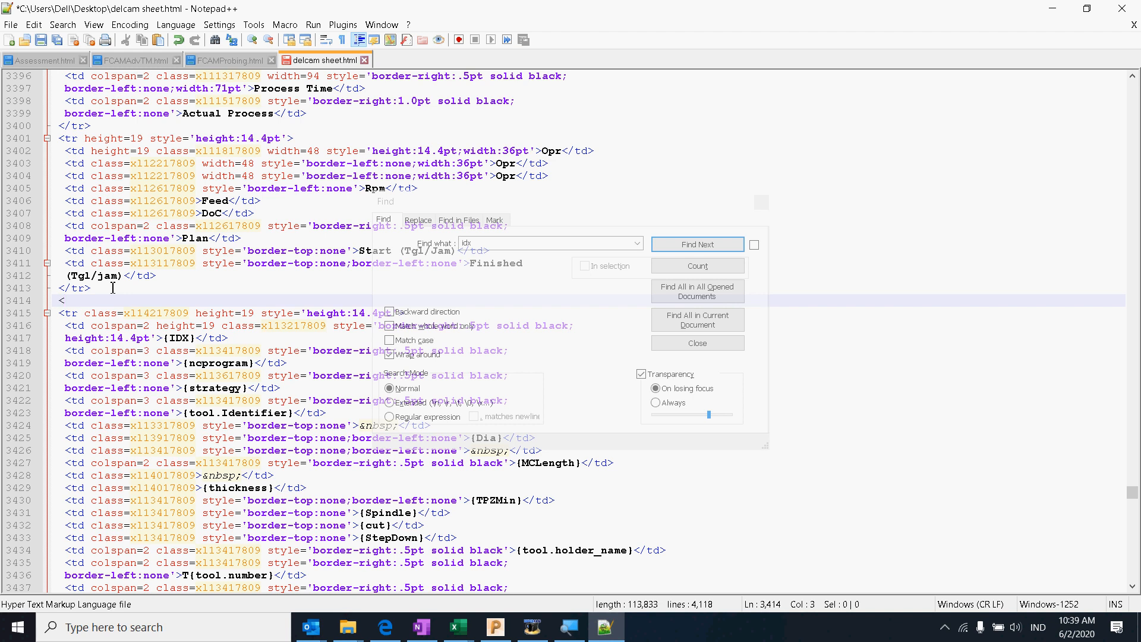
type("<sum")
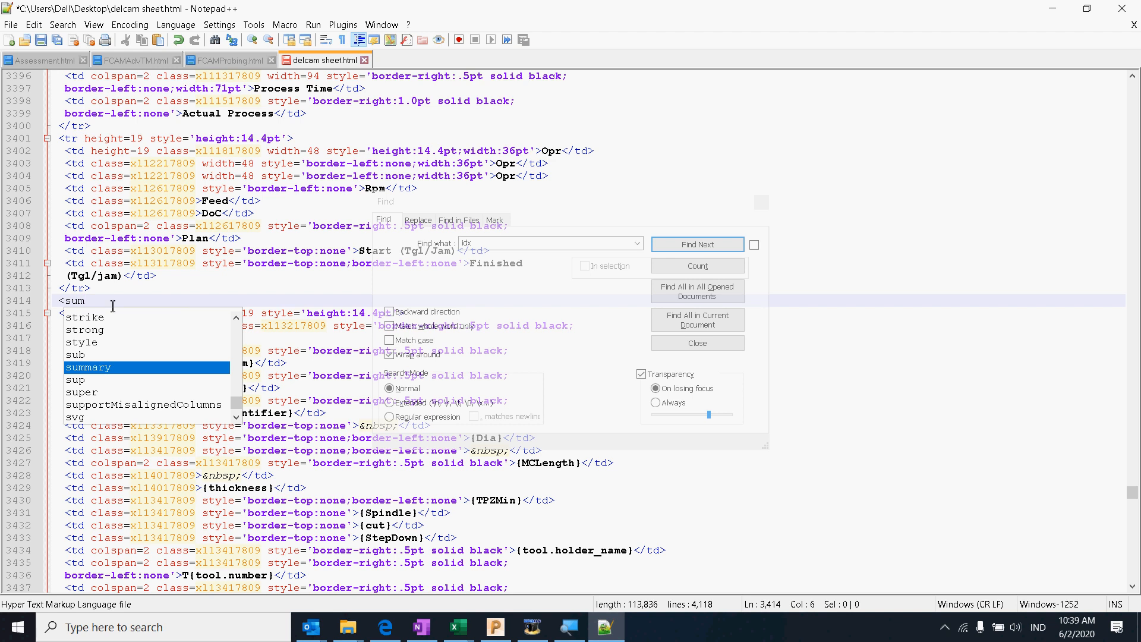
key("Escape")
type("mar")
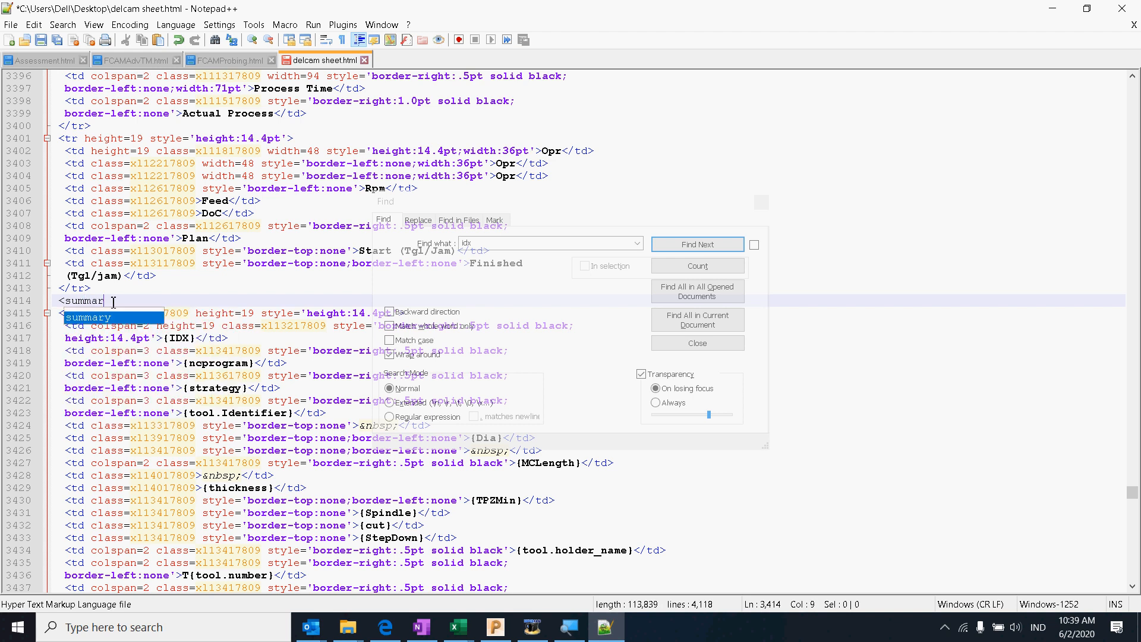
type("yt")
key("BackSpace")
type("yfo")
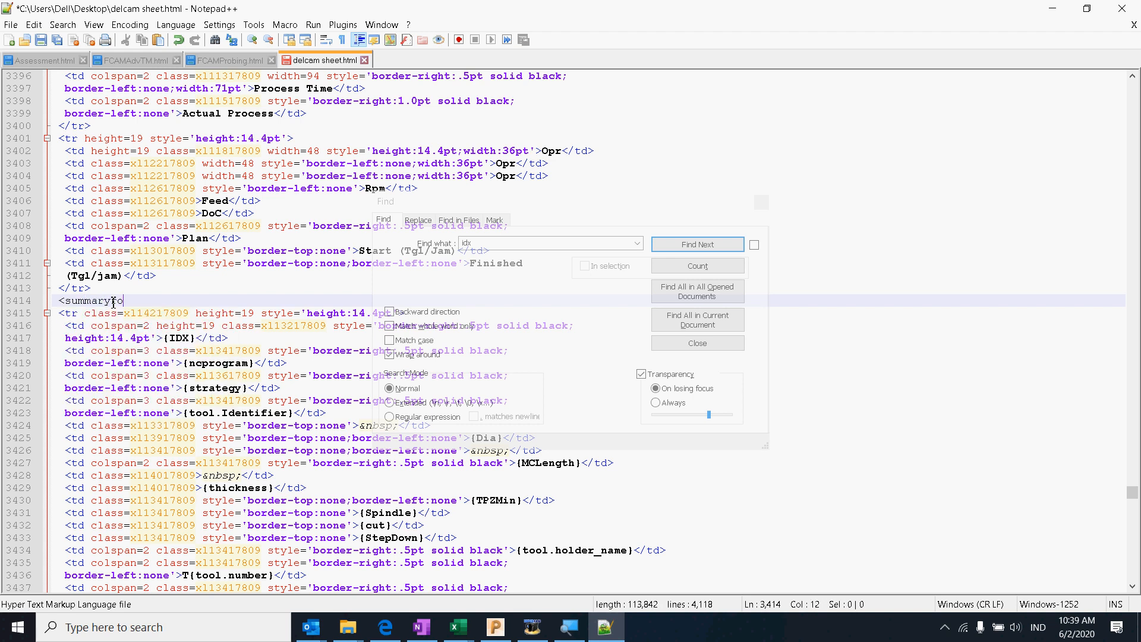
type("w>")
left_click_drag(151, 300, 36, 300)
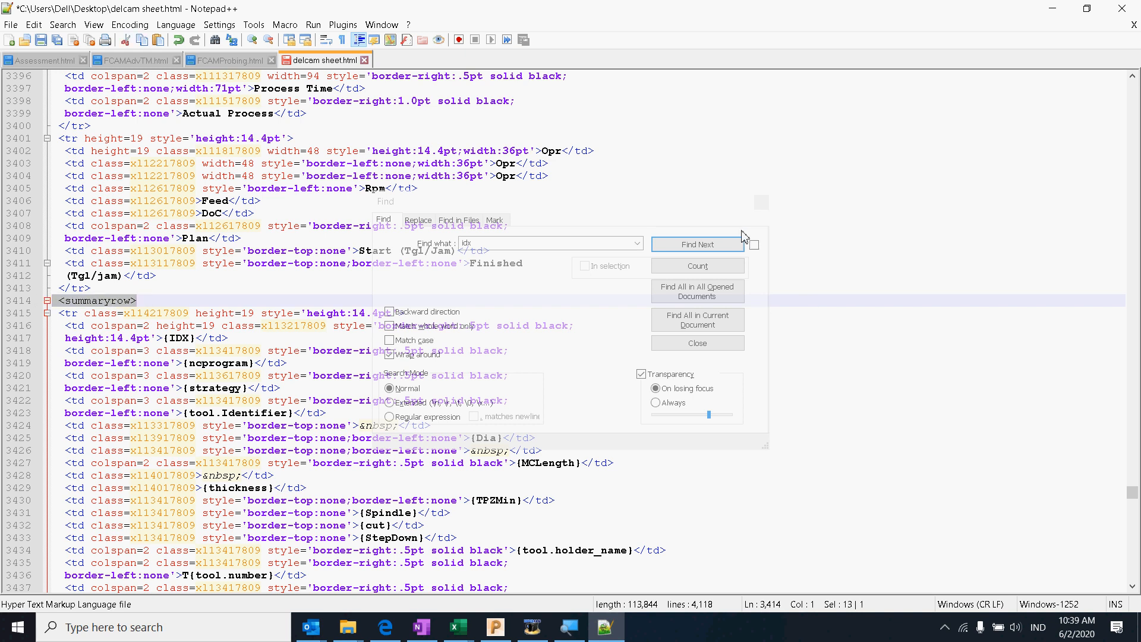
left_click(758, 205)
left_click(754, 188)
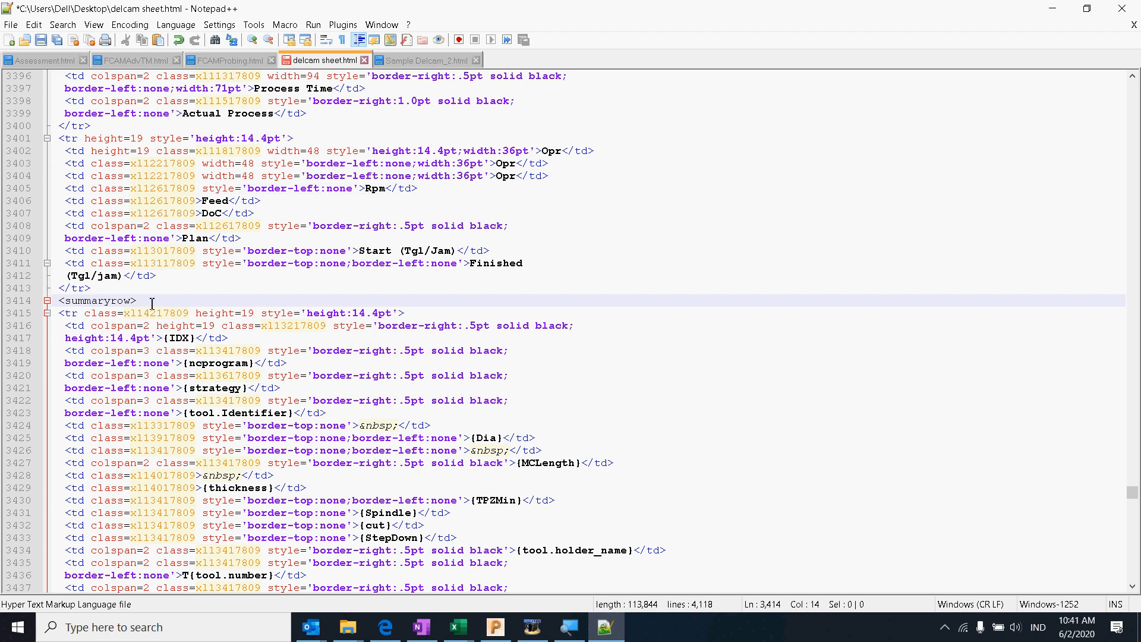
- Copy the <summaryrow> tag below the parameter row's closing </tr> and change the copy to </summaryrow>
mouse_move(68, 300)
left_mouse_down()
mouse_move(132, 300)
mouse_move(59, 300)
left_mouse_up()
key("ctrl+c")
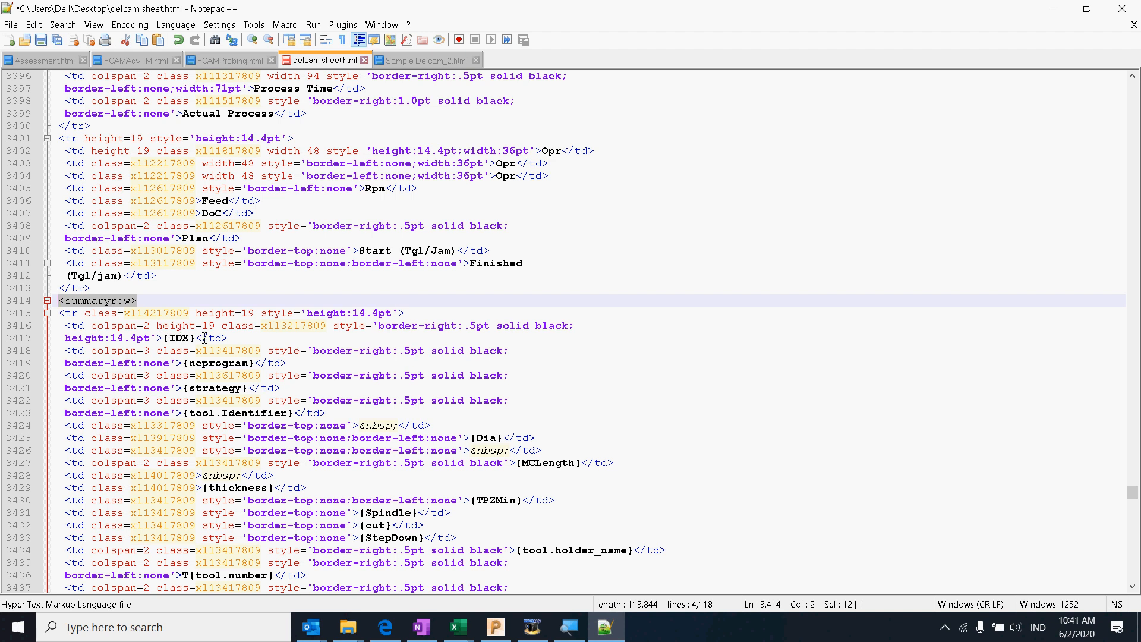
scroll(241, 348, "down", 5)
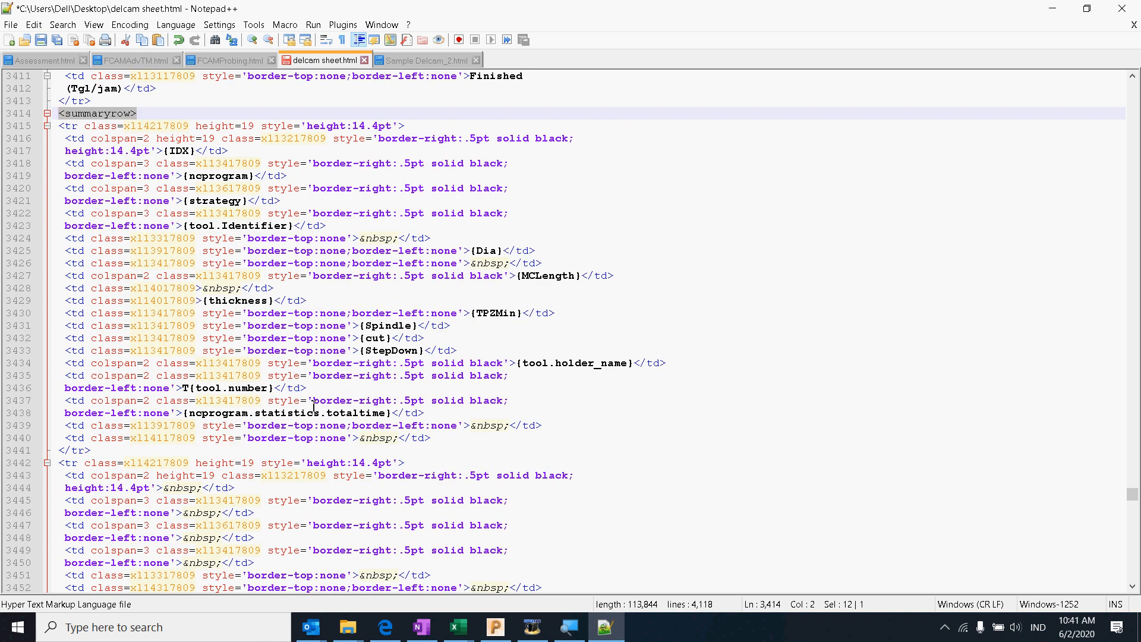
left_click(113, 453)
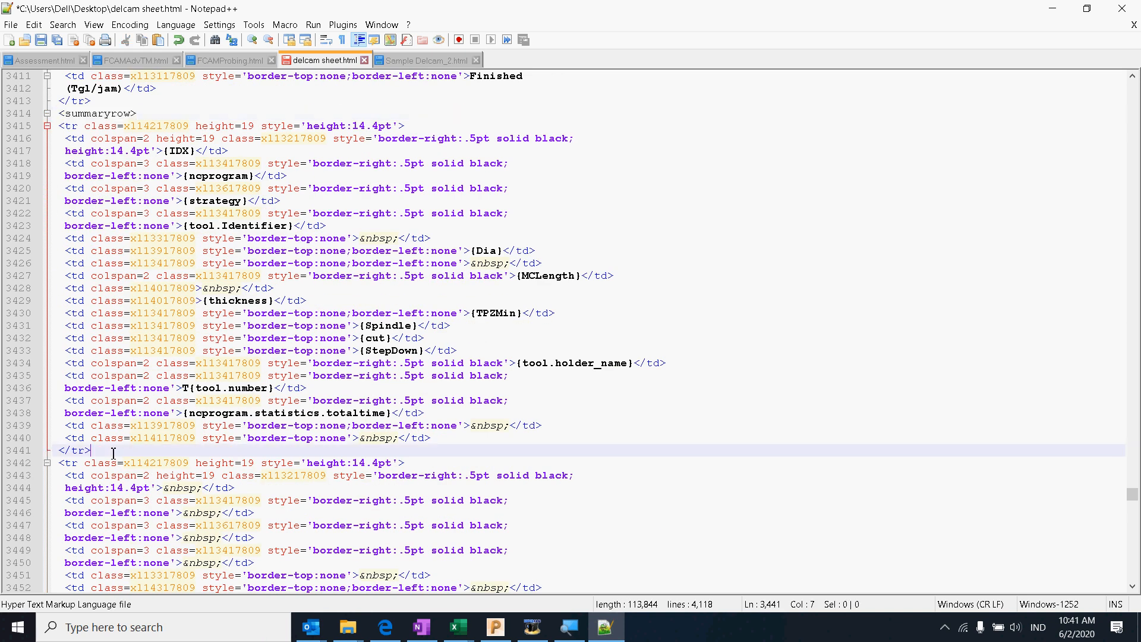
key("Return")
key("ctrl+v")
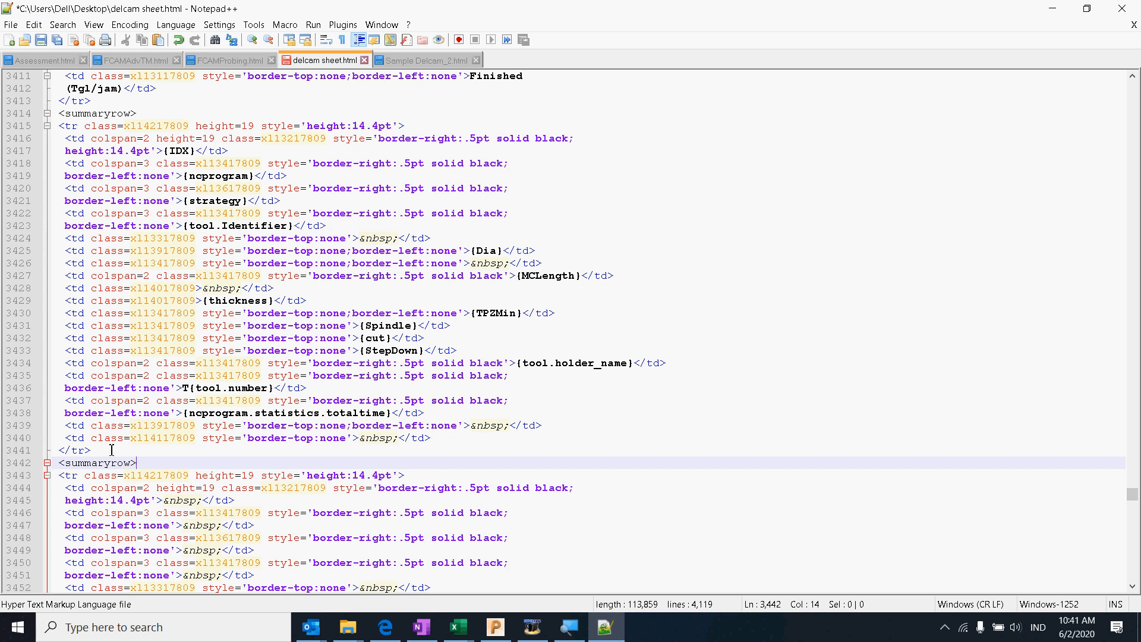
left_click(67, 463)
type("/")
left_click(141, 462)
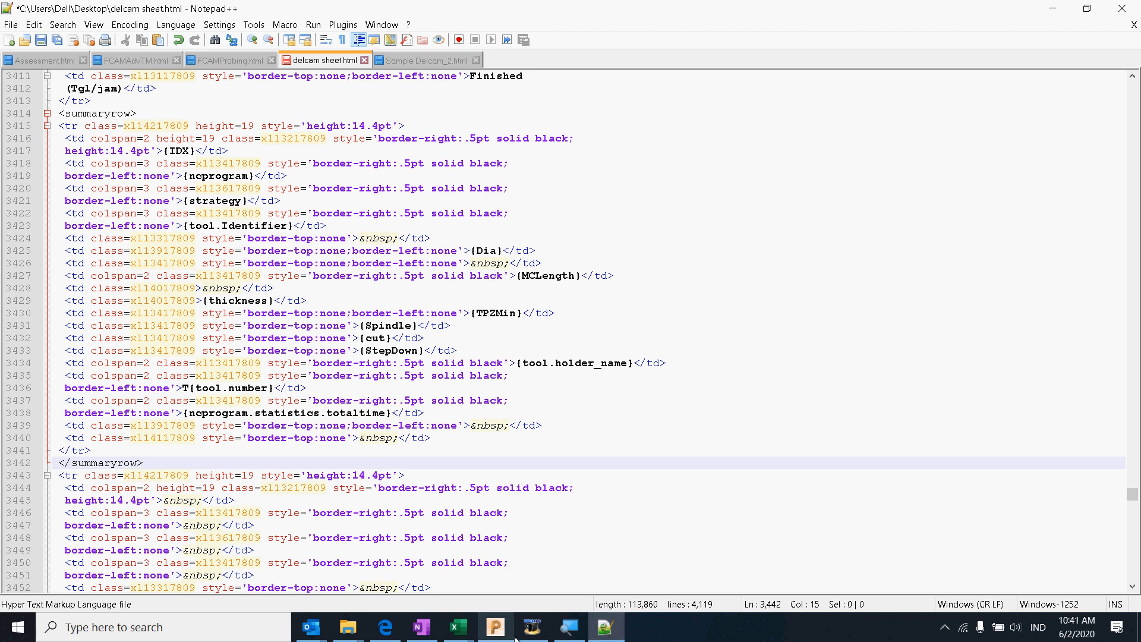
- Switch to mada.xls in Excel and examine the table header in rows 7 and 8 and the blank rows beneath it
mouse_move(463, 636)
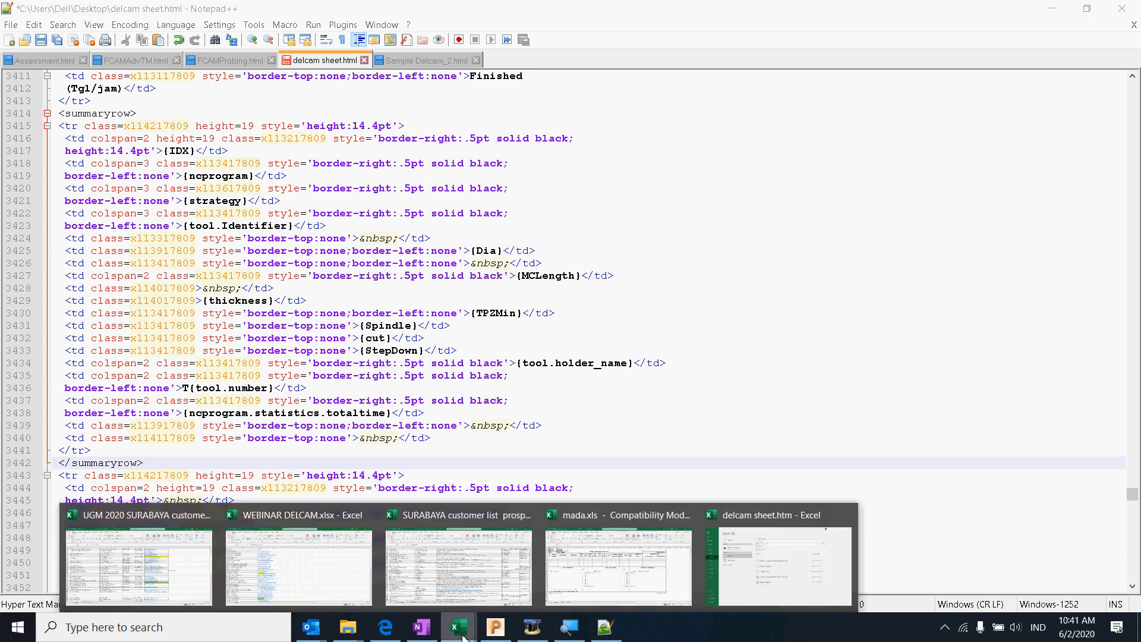
left_click(609, 563)
scroll(368, 240, "up", 1)
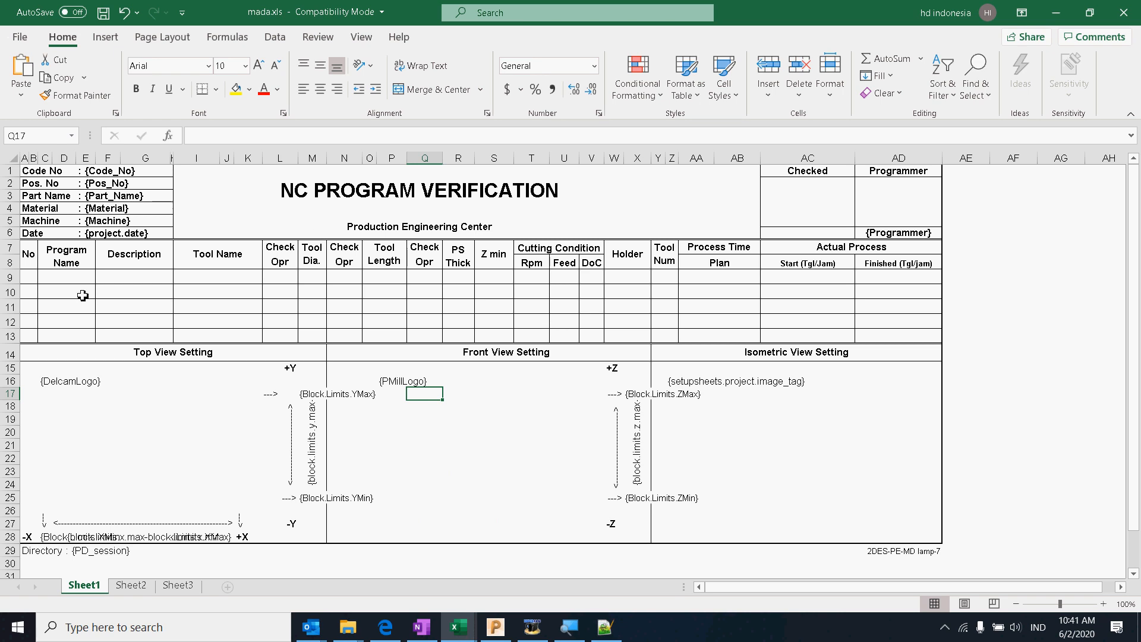
left_click(11, 248)
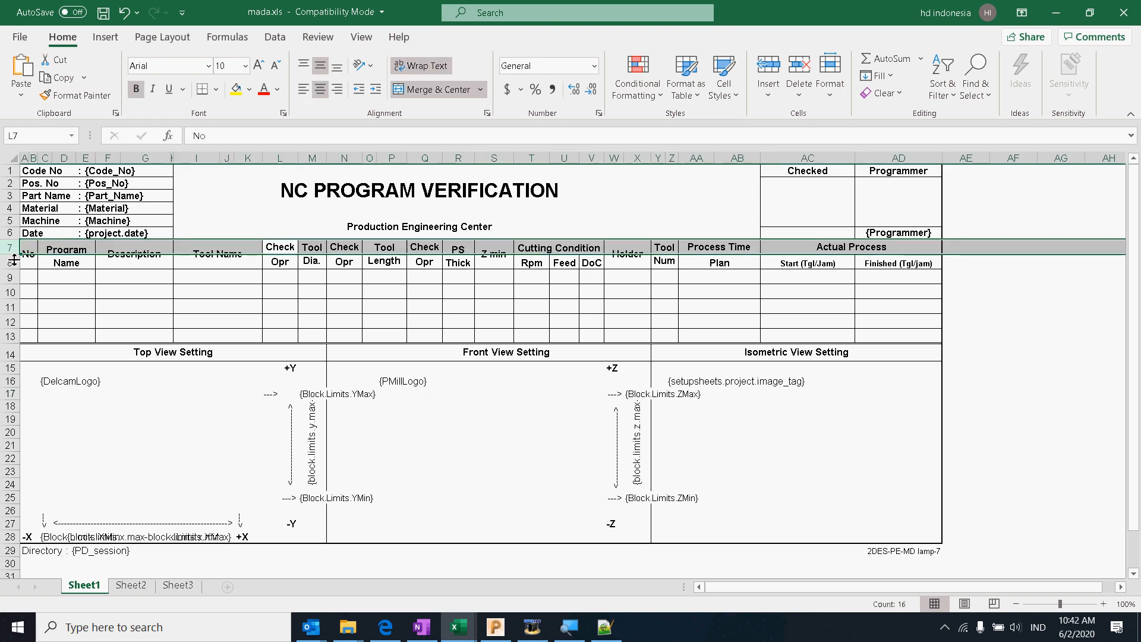
left_click(32, 262)
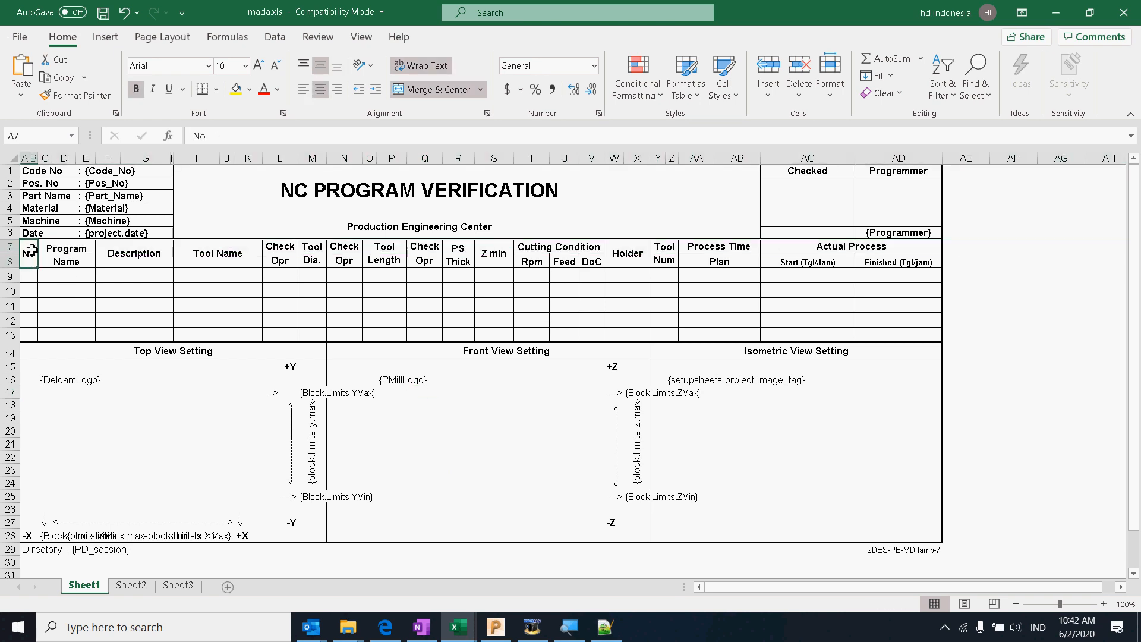
left_click_drag(33, 250, 886, 250)
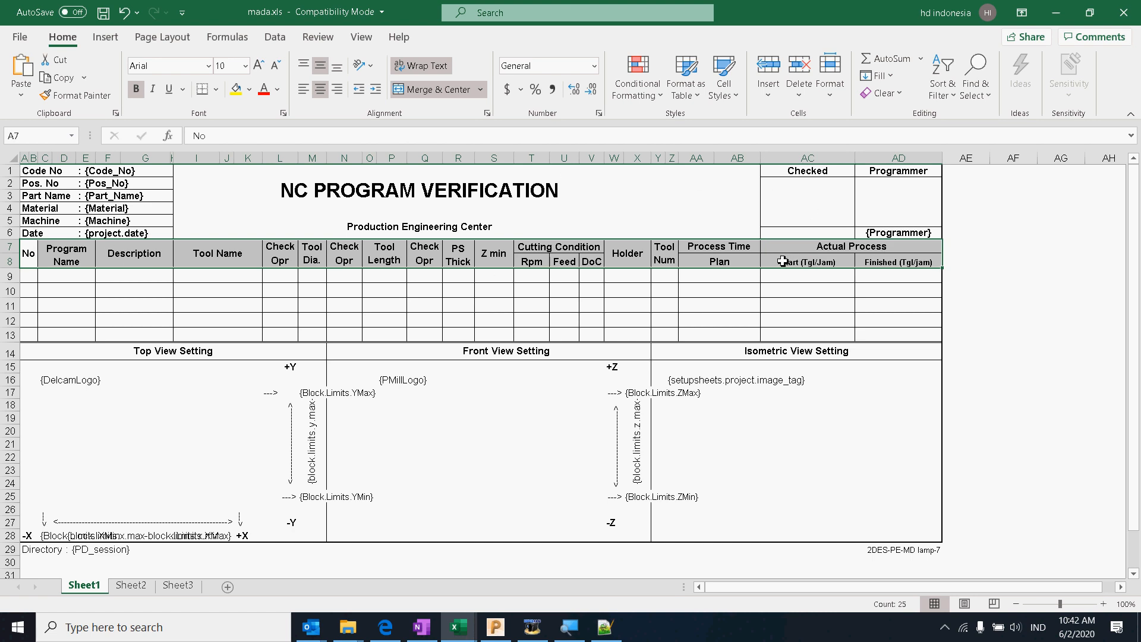
left_click(30, 277)
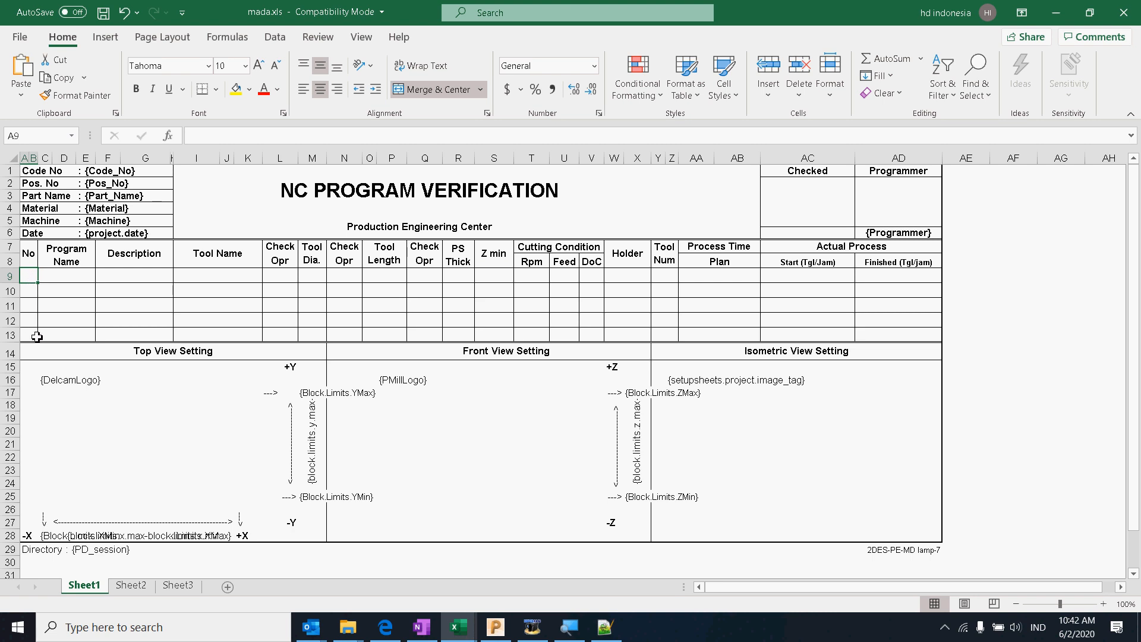
left_click(29, 255)
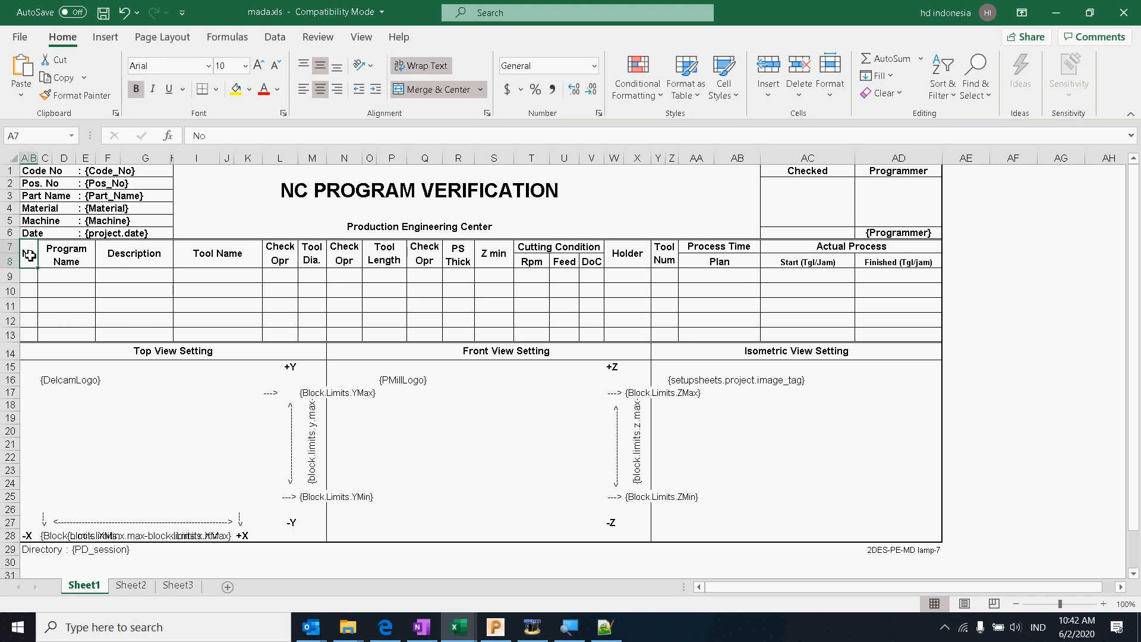
- Return to delcam sheet.html in Notepad++ and review the placeholders inside the summaryrow block, including {tool.number}
left_click(1056, 12)
left_click(483, 425)
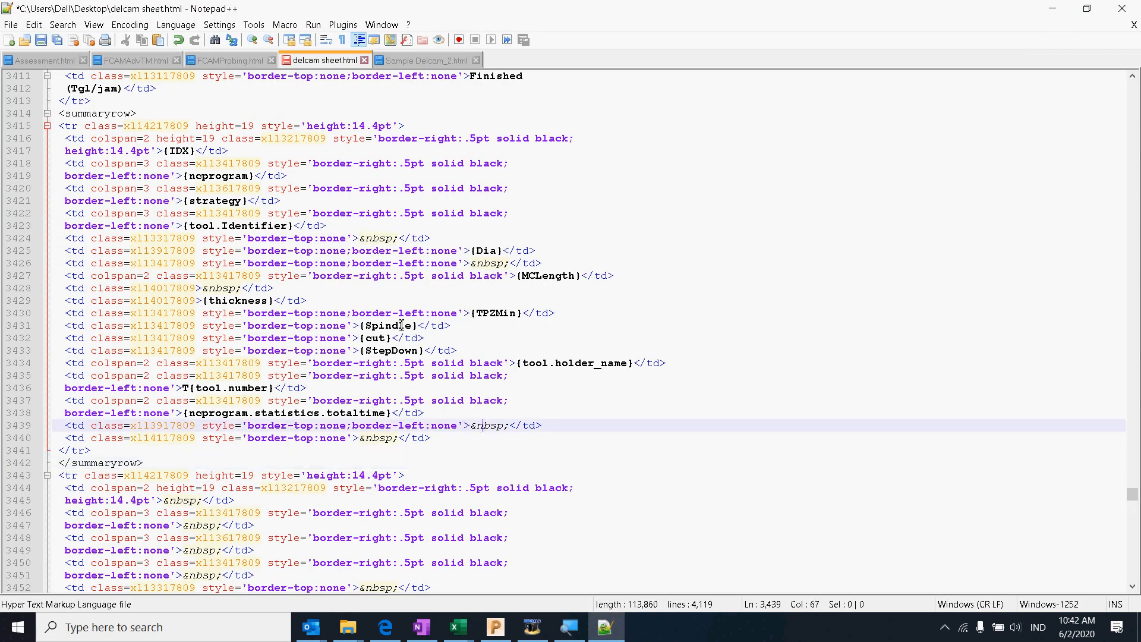
scroll(468, 269, "down", 5)
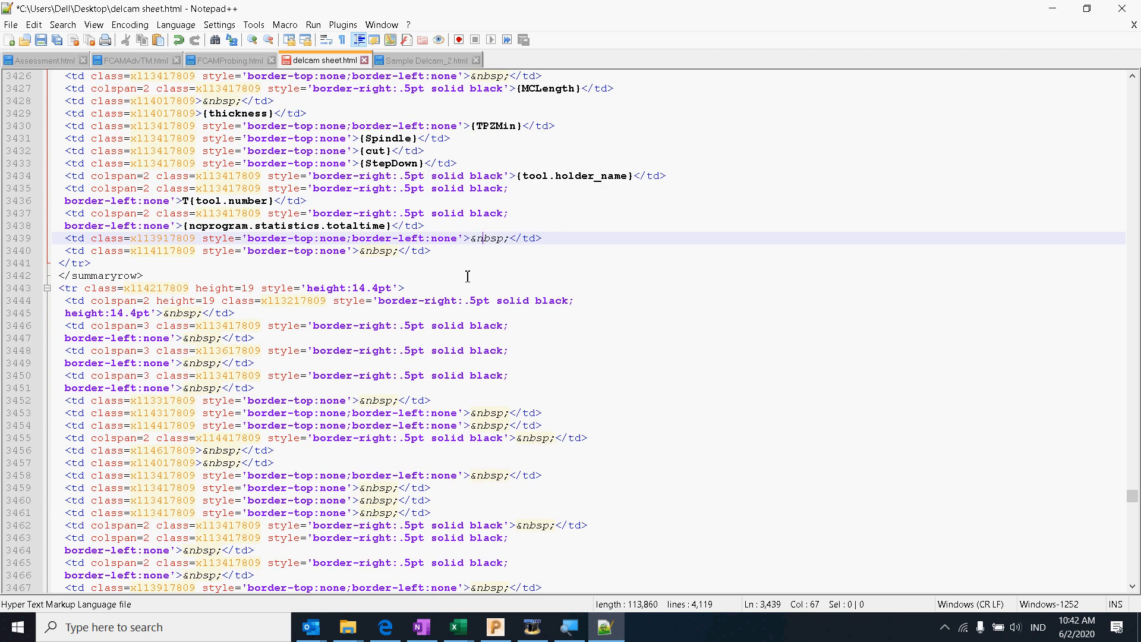
scroll(562, 250, "up", 2)
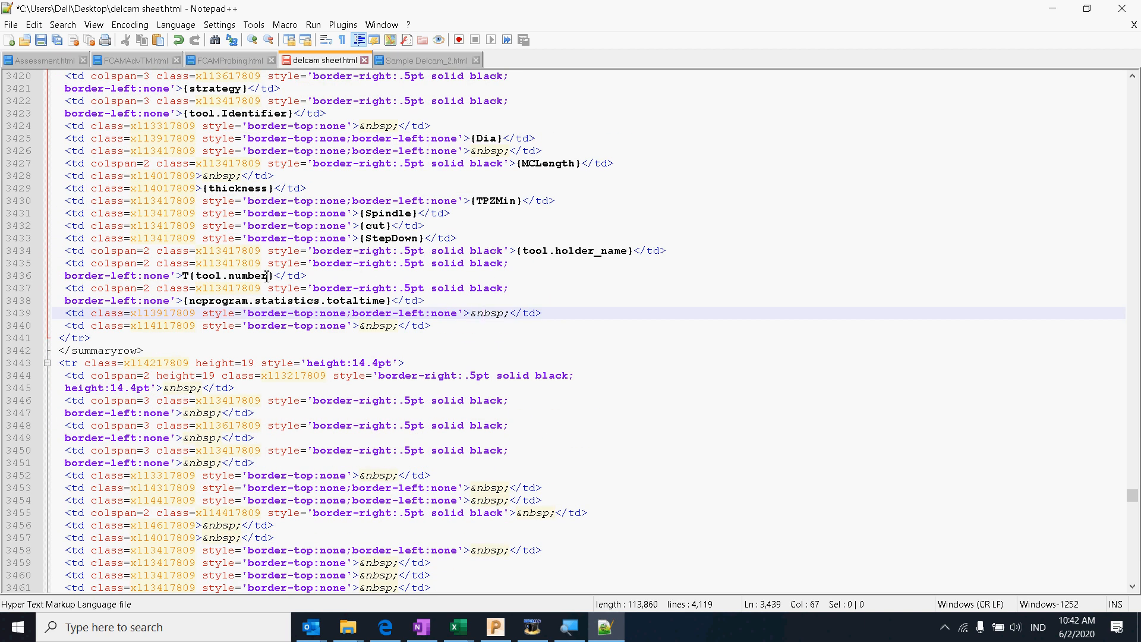
left_click_drag(267, 275, 196, 276)
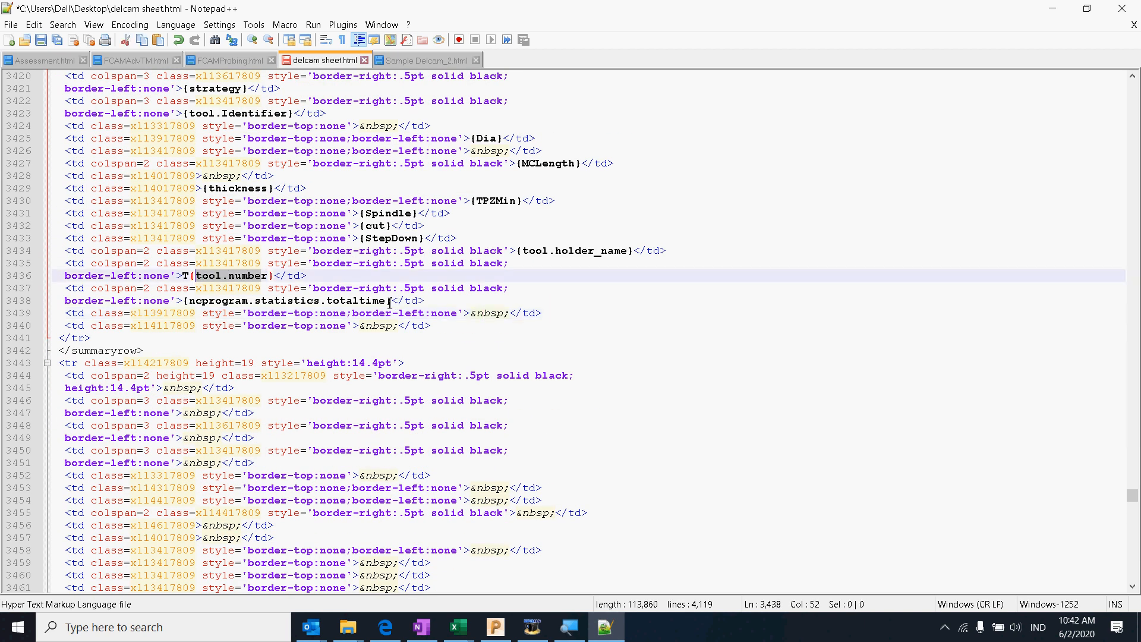
left_click(389, 302)
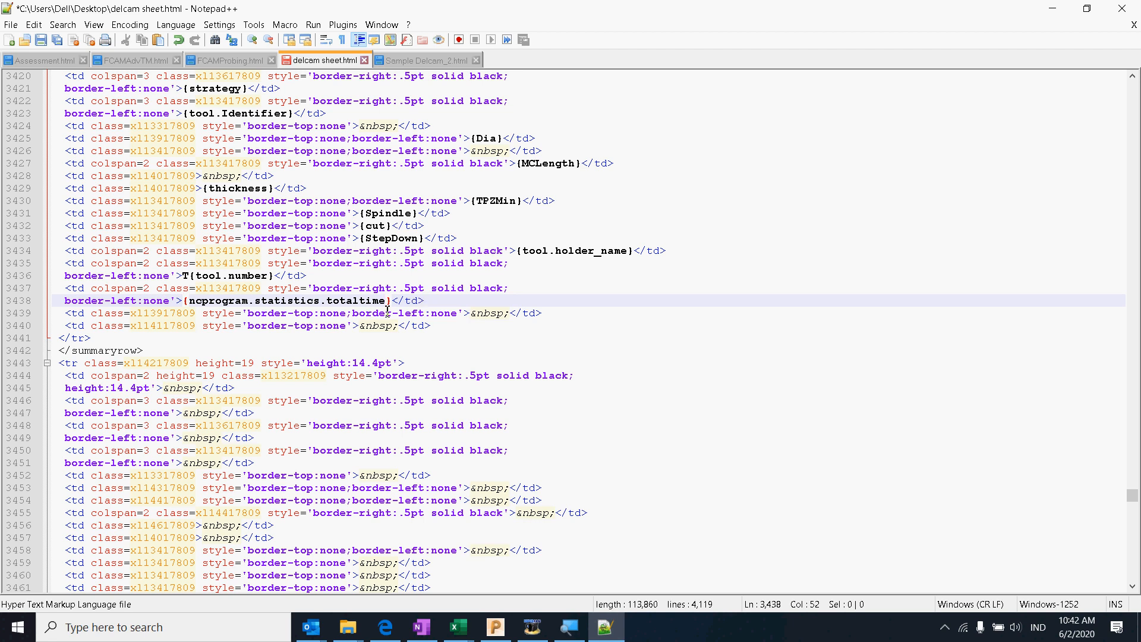
type("<")
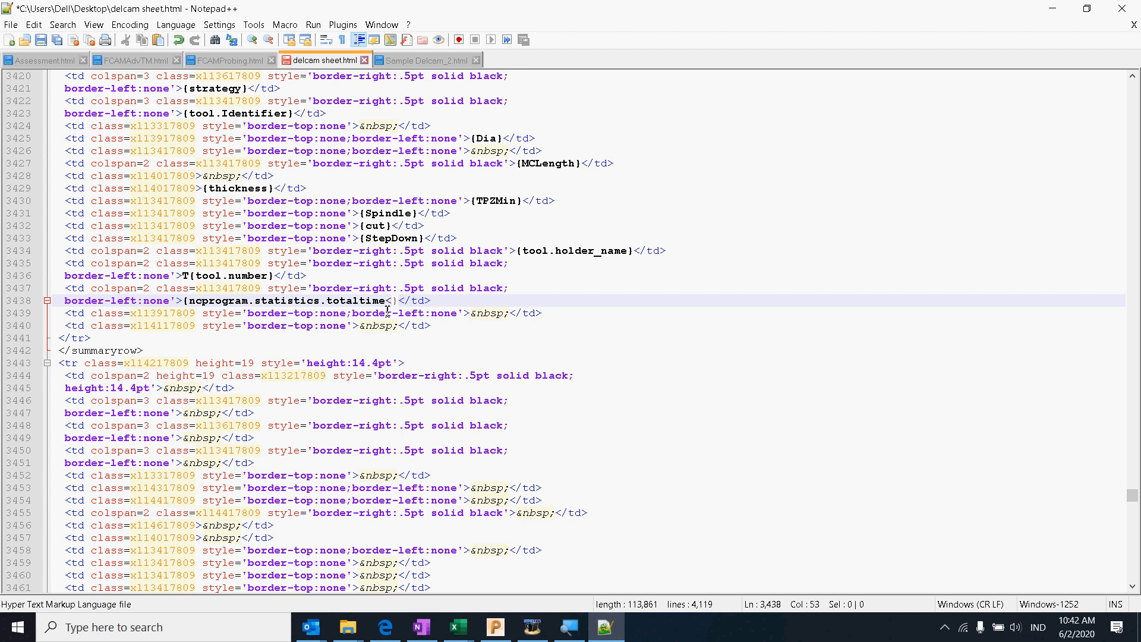
type("ikjijkijo")
left_click_drag(452, 300, 391, 297)
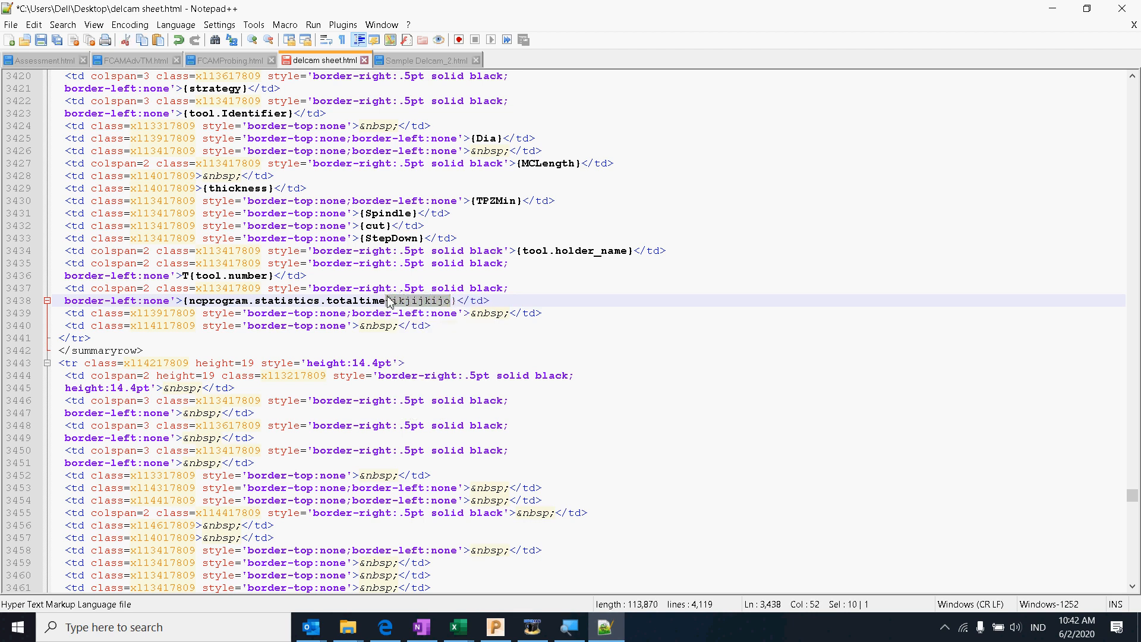
key("BackSpace")
left_click(435, 336)
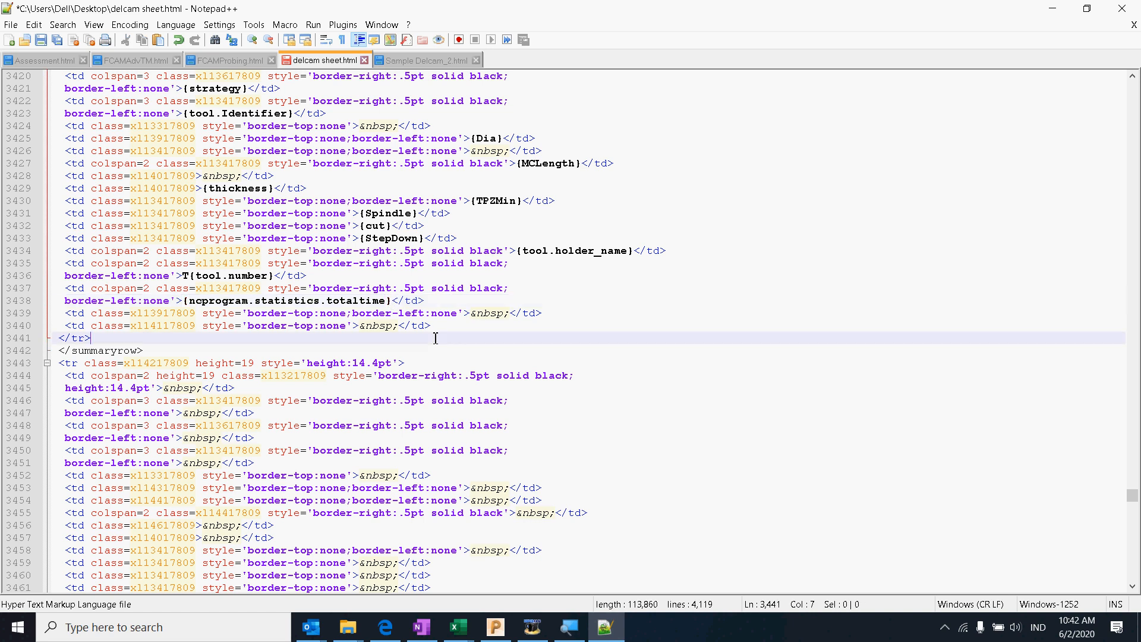
- Save the edited delcam sheet.html file
scroll(471, 471, "up", 4)
scroll(471, 472, "up", 12)
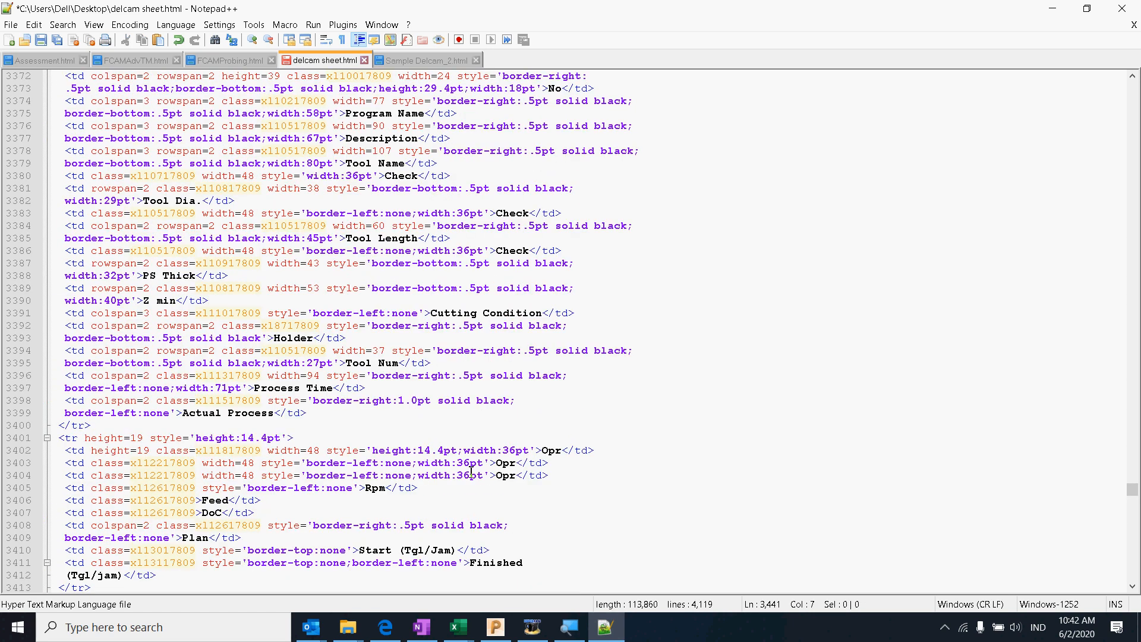
left_click(40, 42)
- Examine the {DelcamLogo}, {PMillLogo} and {setupsheets.project.image_tag} placeholders further down in the HTML code
scroll(402, 381, "down", 20)
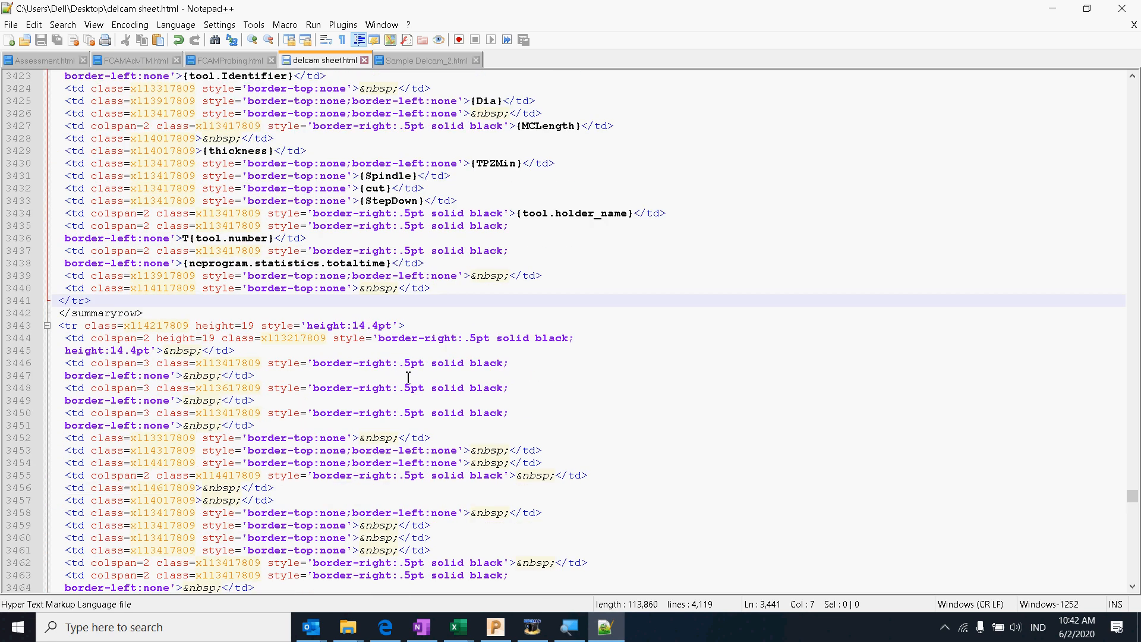
scroll(488, 372, "down", 20)
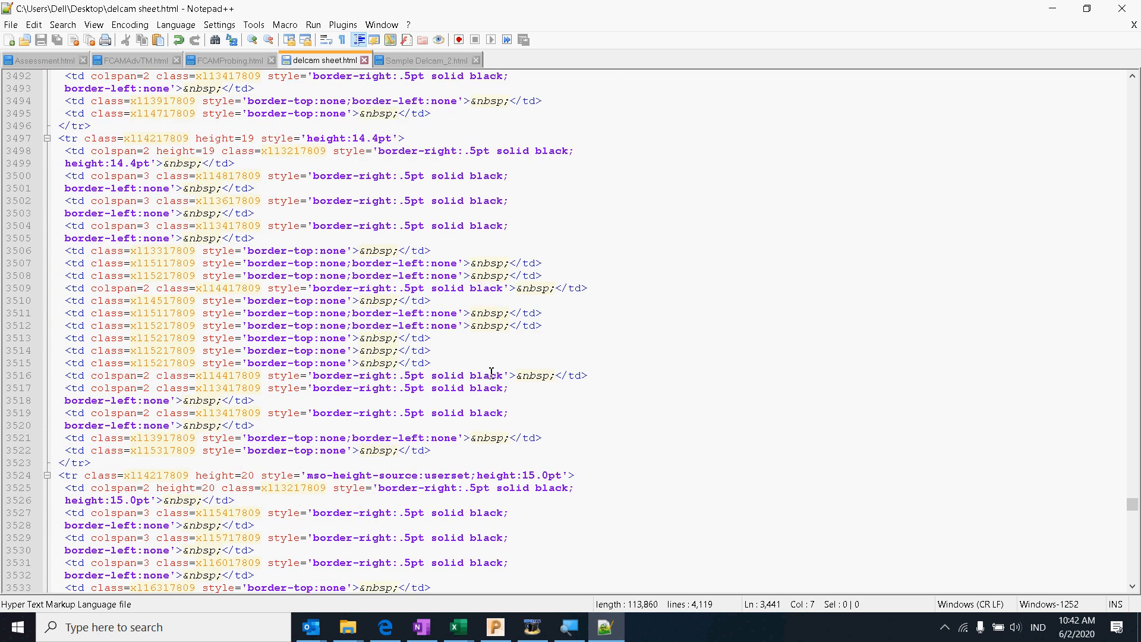
scroll(508, 383, "down", 7)
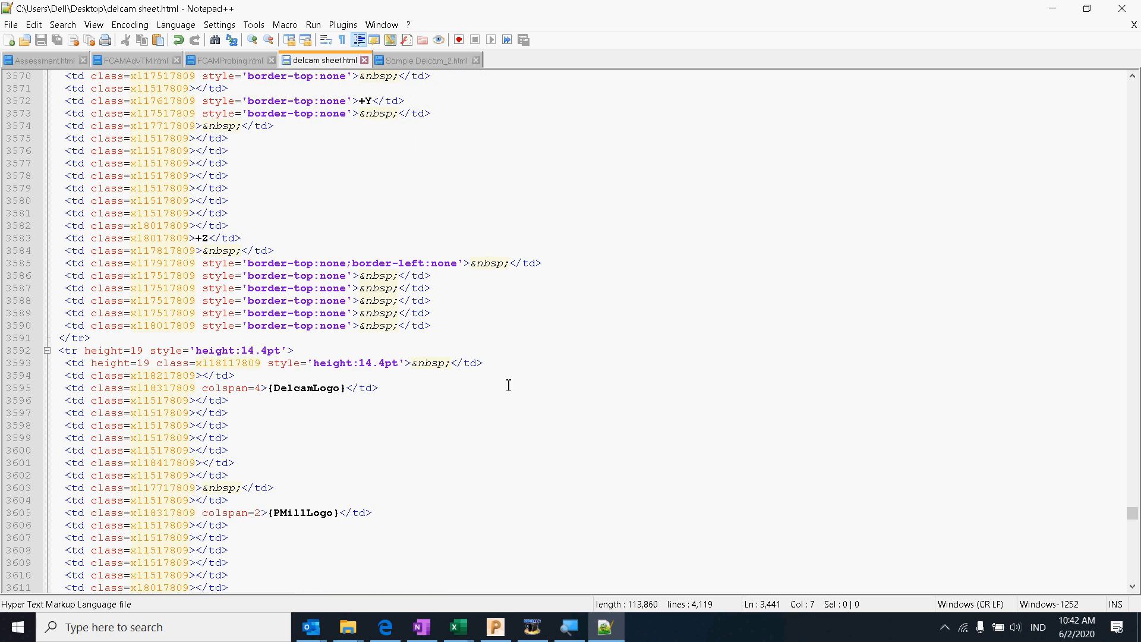
scroll(508, 386, "down", 1)
left_click_drag(268, 350, 343, 351)
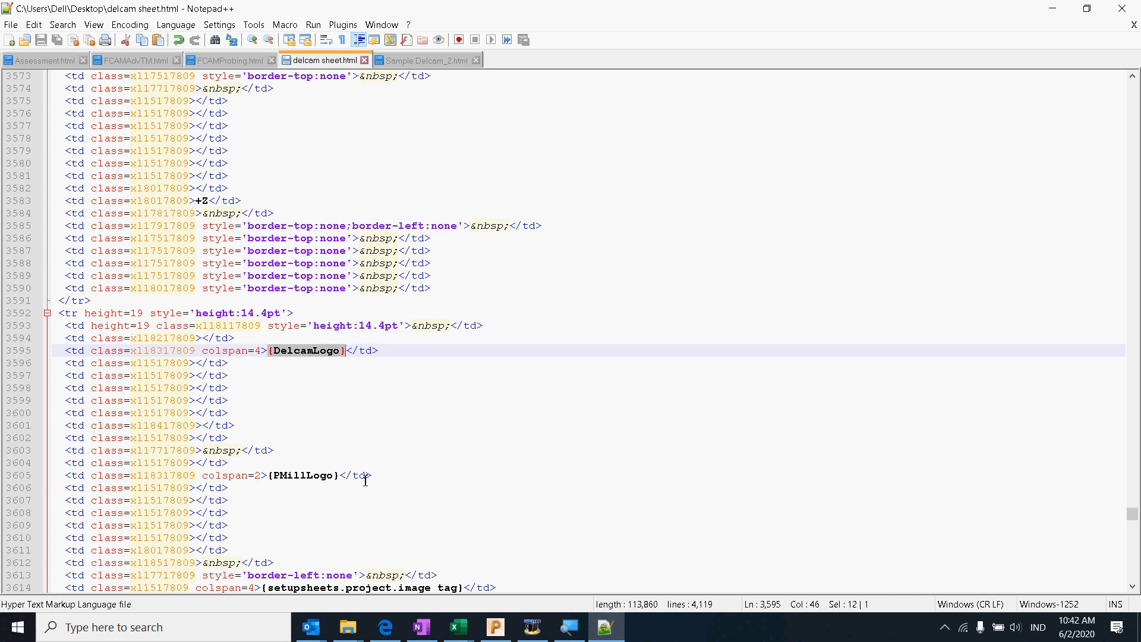
scroll(378, 521, "down", 2)
left_click_drag(269, 400, 338, 400)
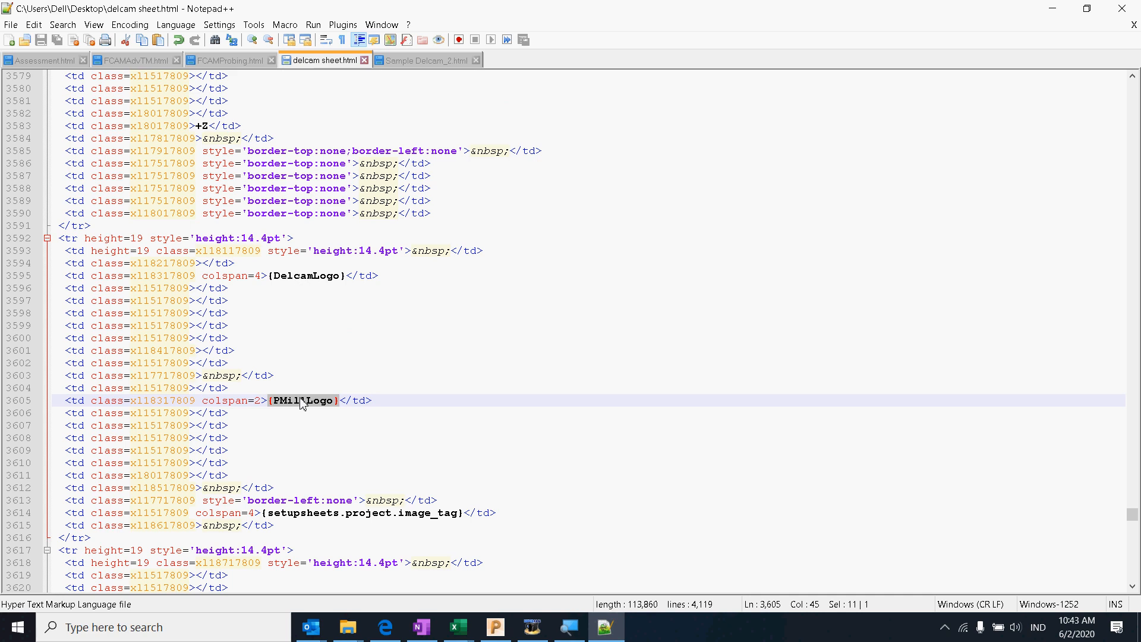
left_click_drag(308, 515, 422, 521)
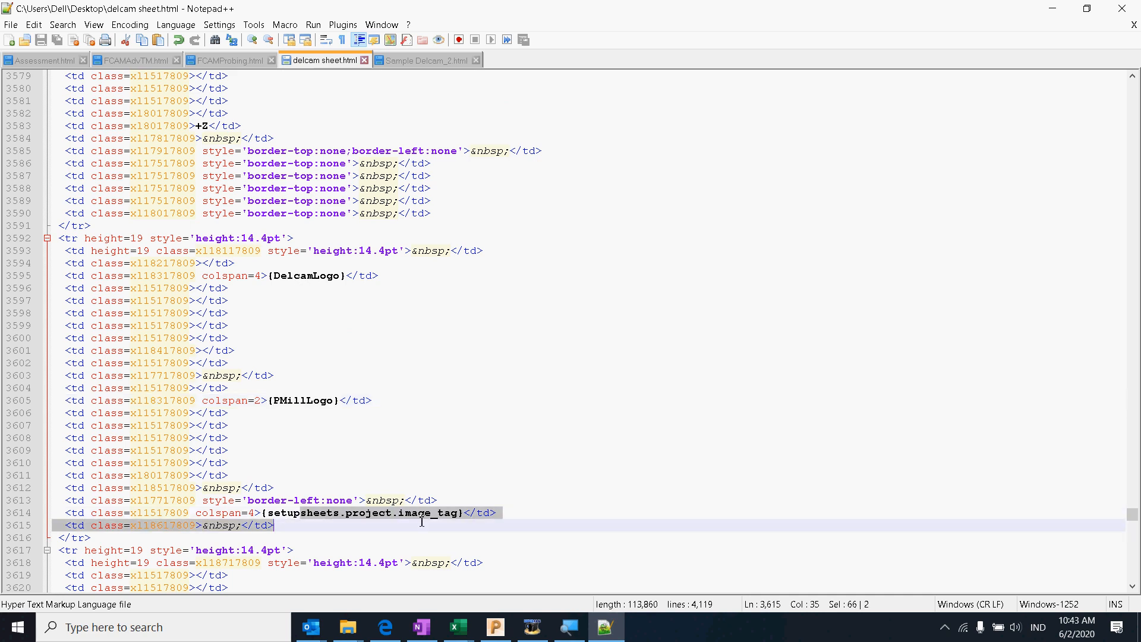
left_click(472, 417)
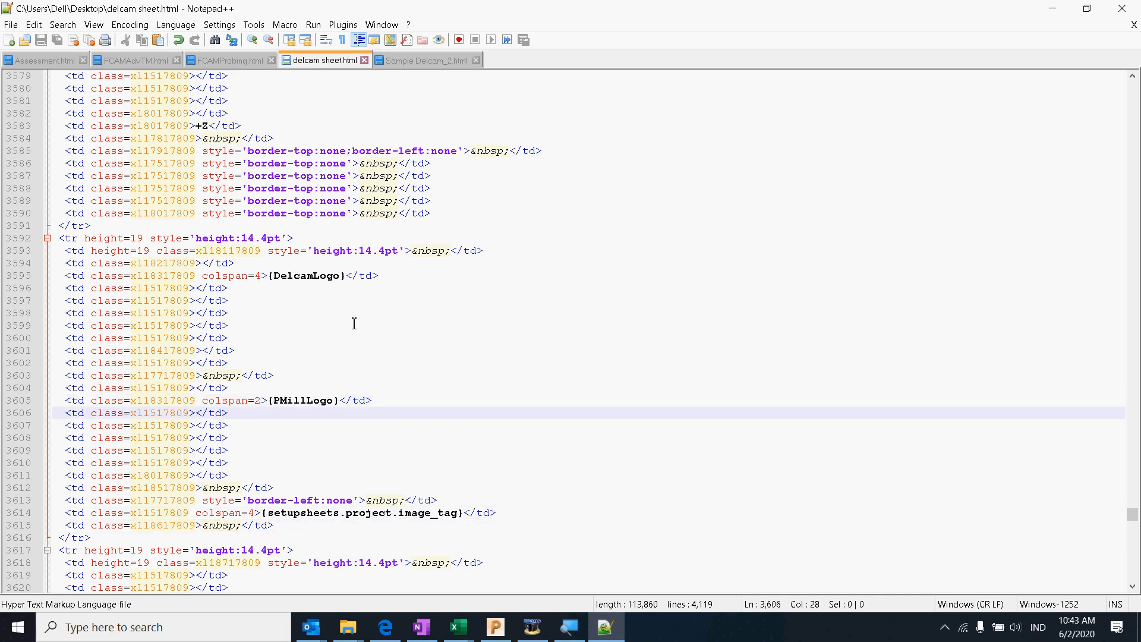
- Switch to PowerMill with the Clutch project open and reset the parameters on all forms
scroll(906, 238, "up", 20)
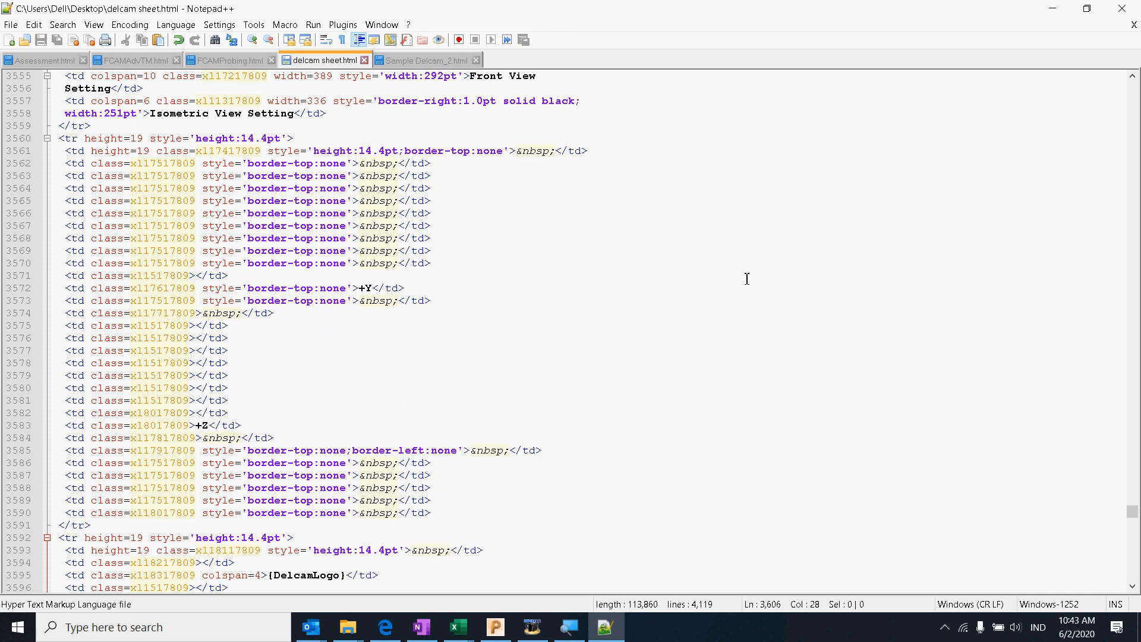
scroll(392, 199, "up", 9)
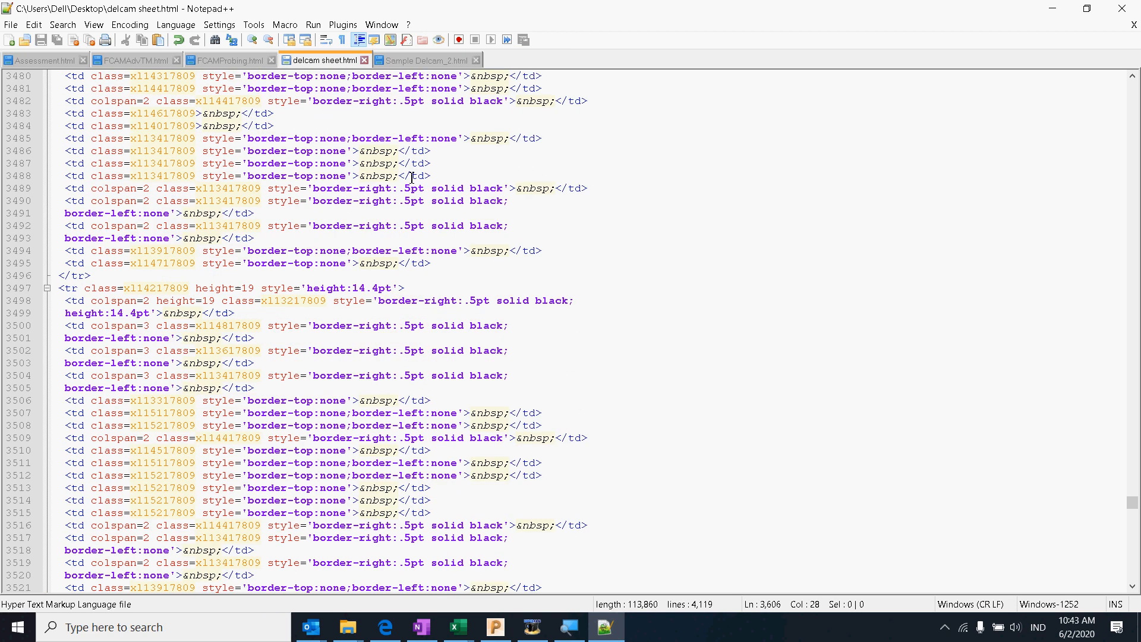
left_click(1052, 8)
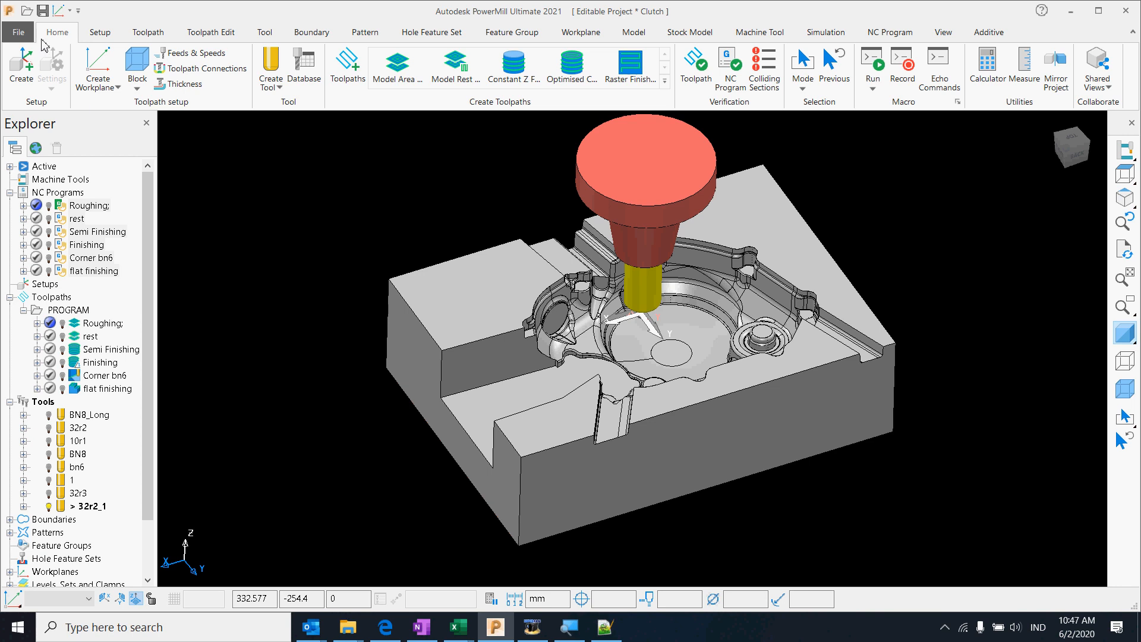
left_click(21, 32)
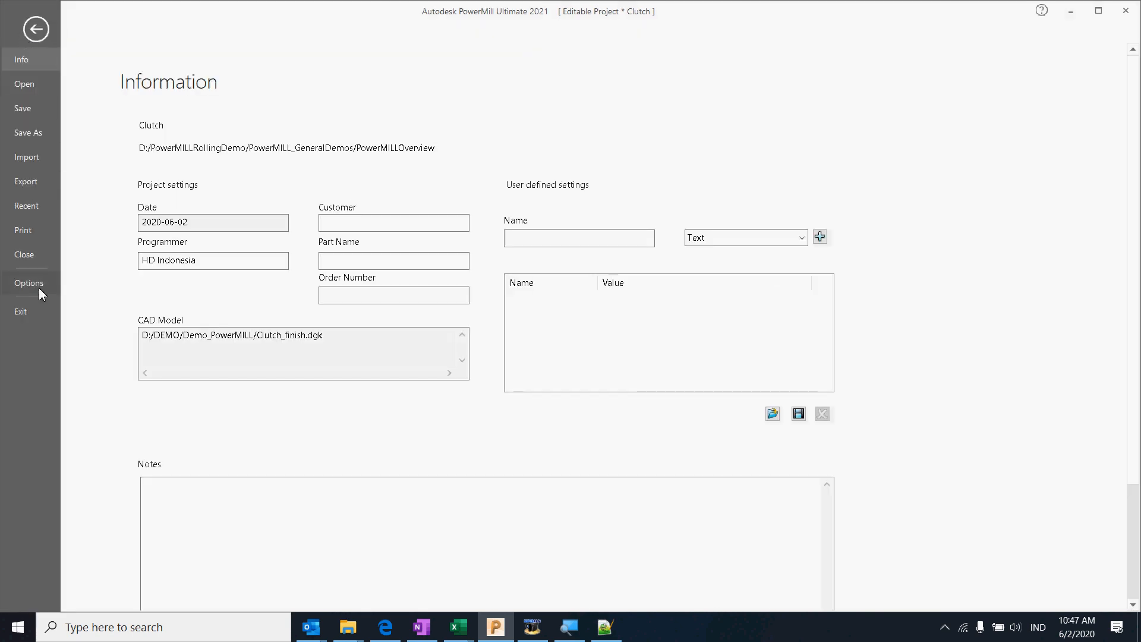
left_click(37, 280)
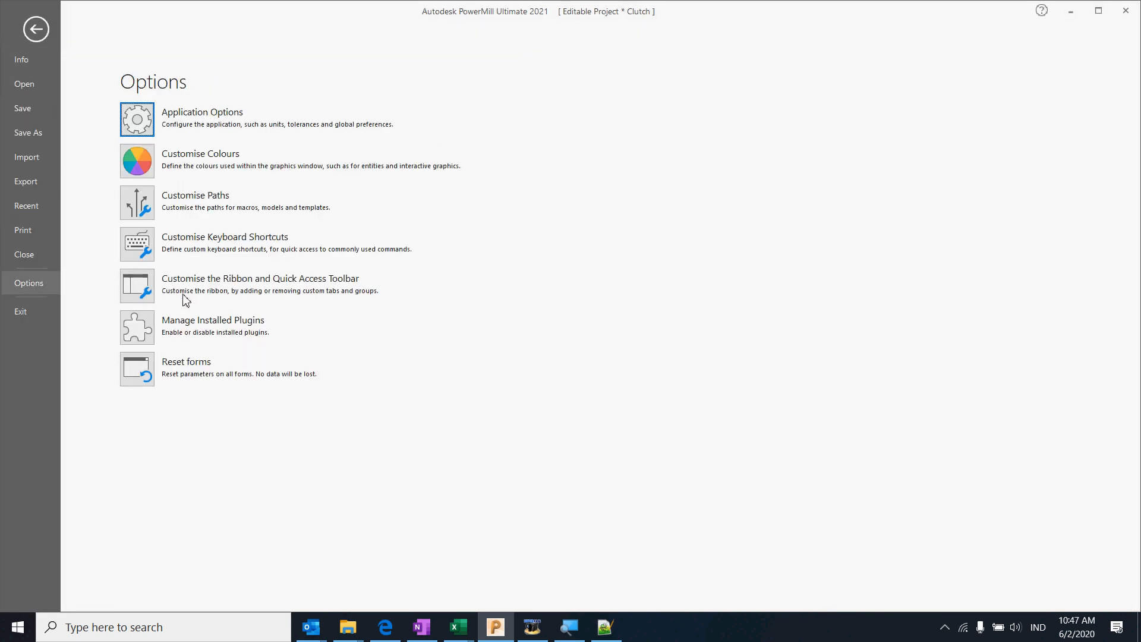
left_click(138, 370)
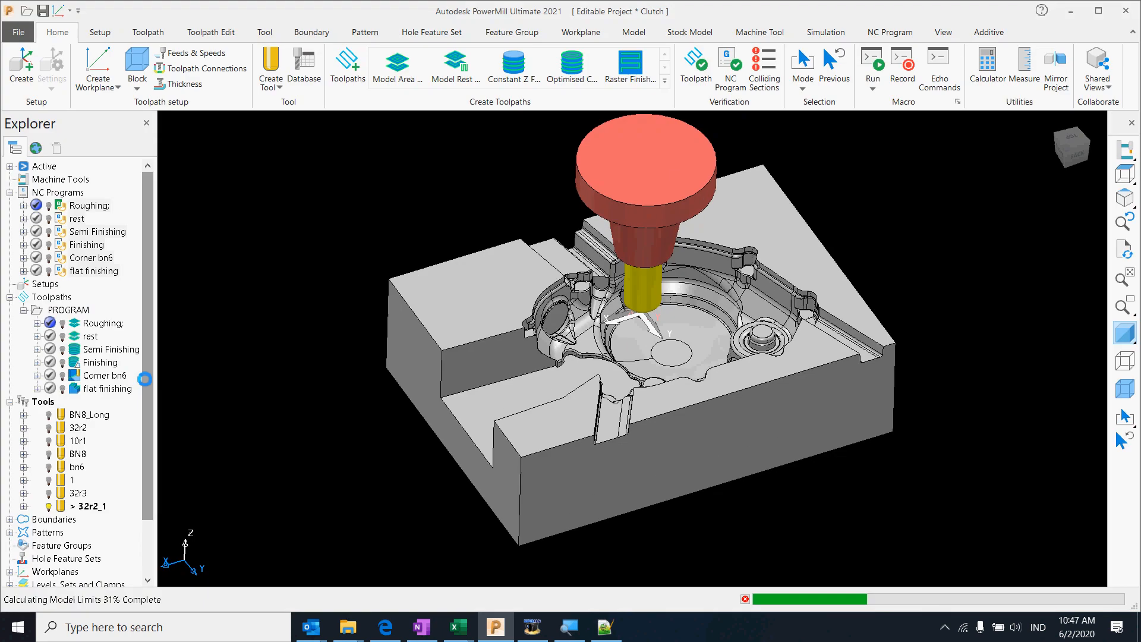
- Restore all PowerMill application options to their defaults and accept the change
left_click(19, 32)
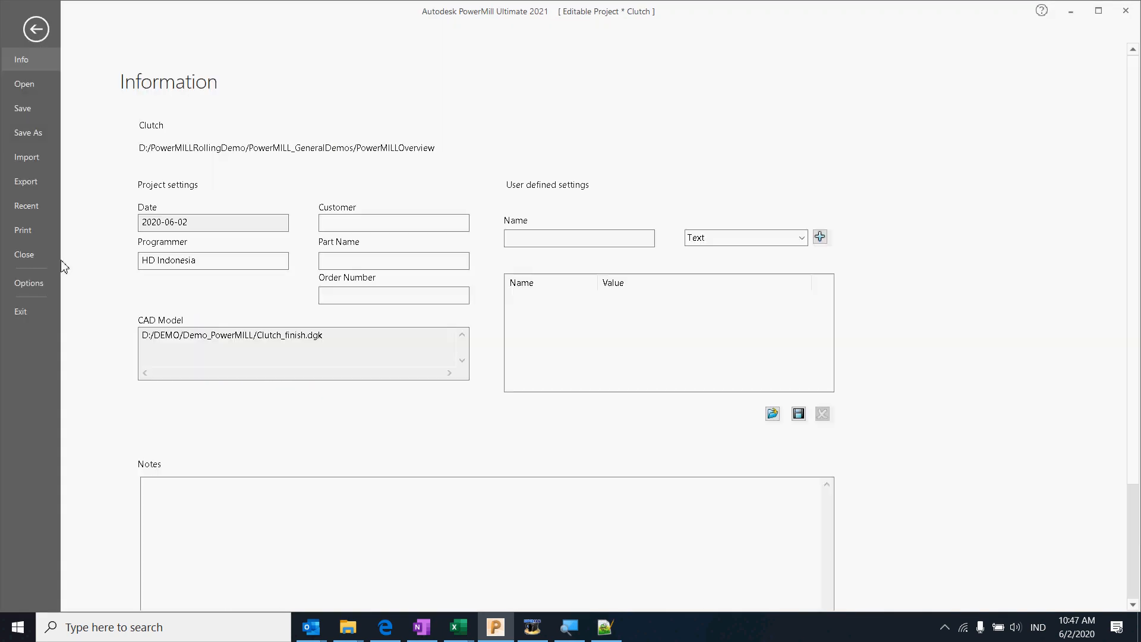
left_click(28, 285)
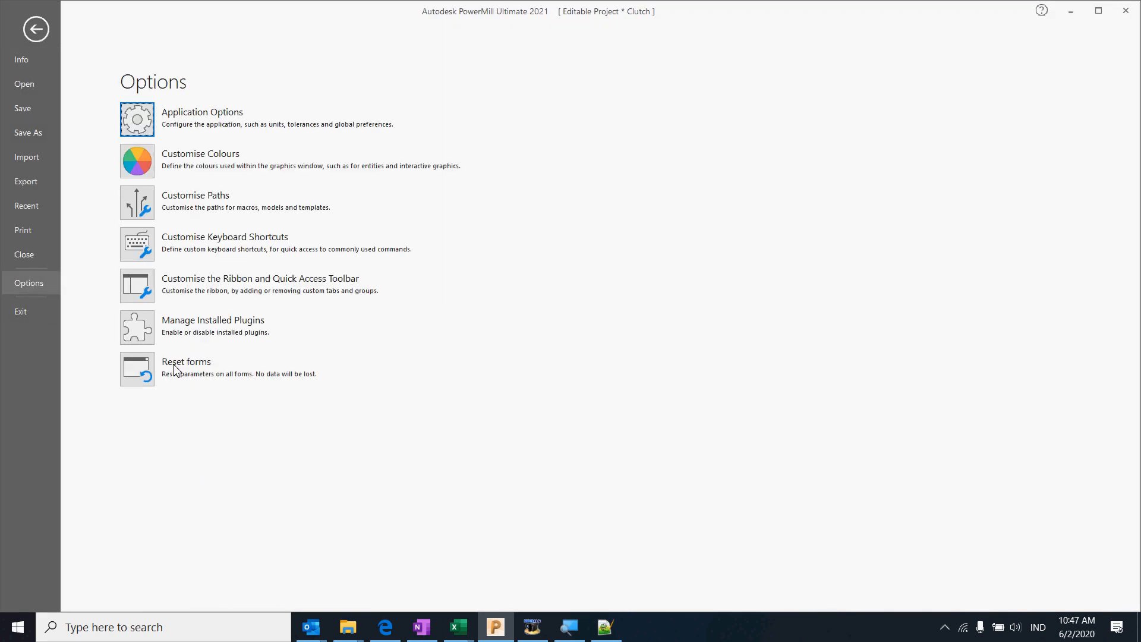
left_click(138, 119)
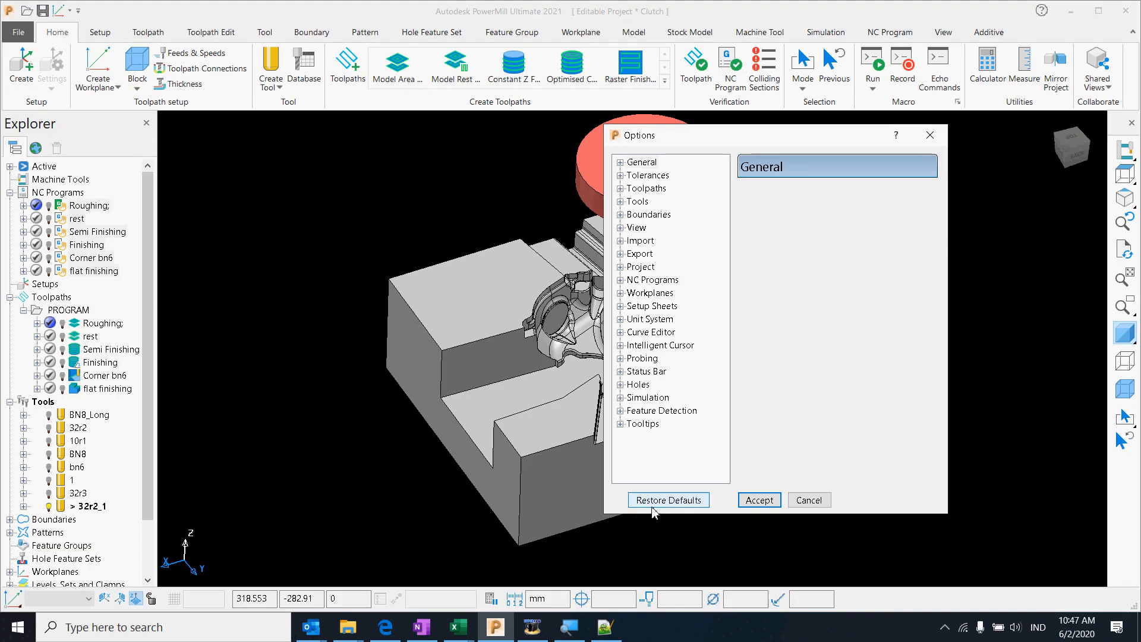
left_click(656, 500)
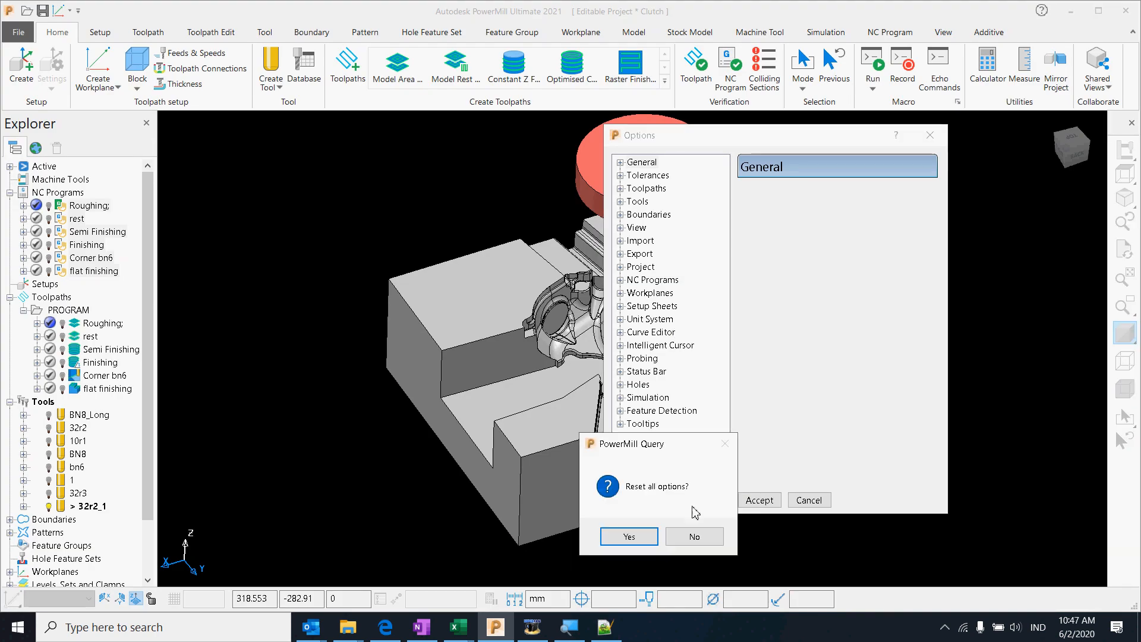
left_click(635, 541)
left_click(758, 500)
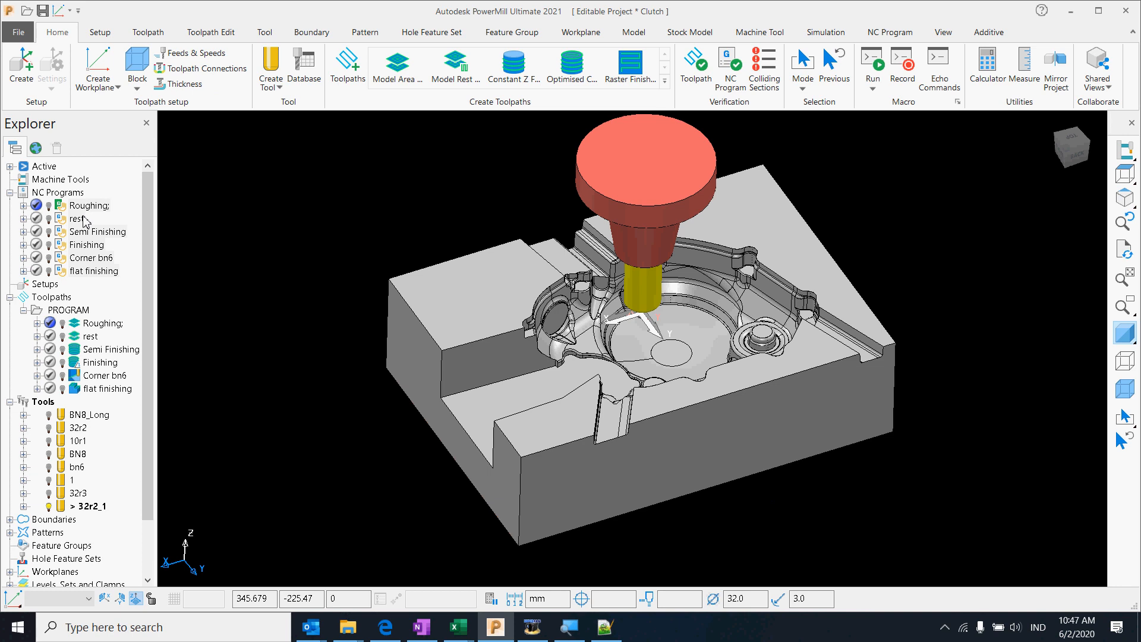
- In the setup sheet paths for all six NC programs, disable writing of the NC Program Header, Toolpath, NC Program Summary and Project Header templates
right_click(72, 194)
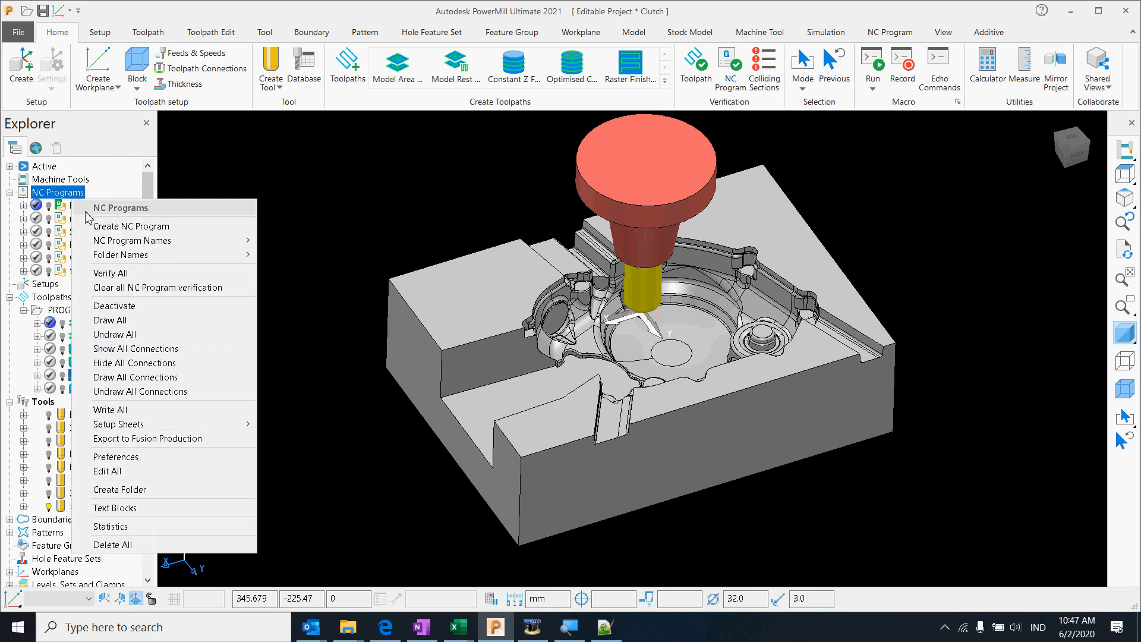
left_click(68, 205)
left_click(82, 271, "shift")
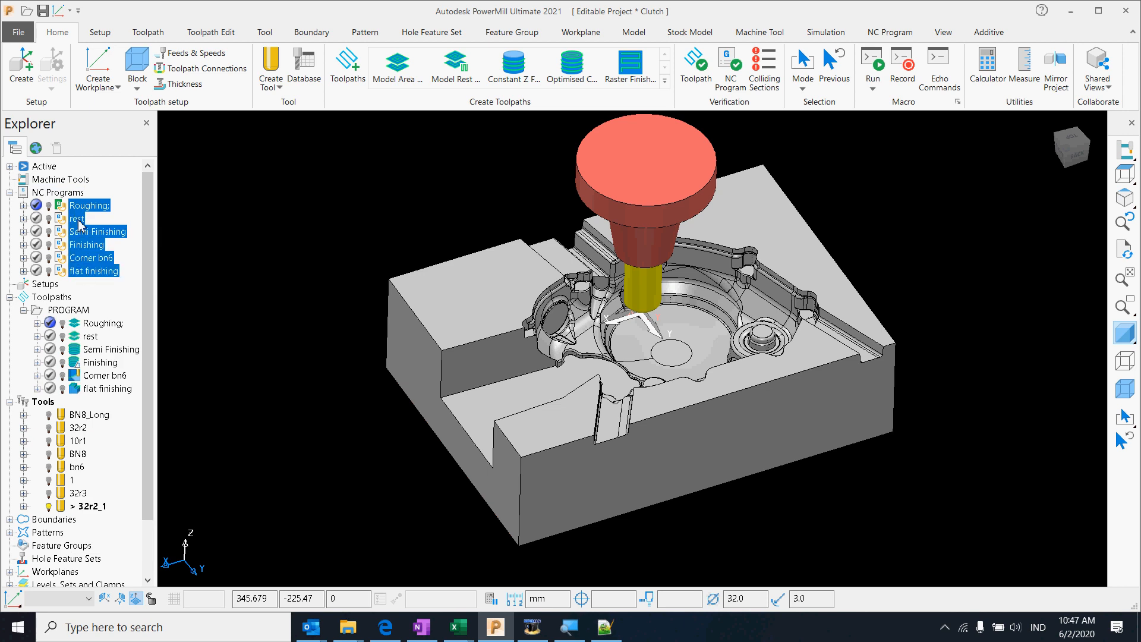
right_click(79, 218)
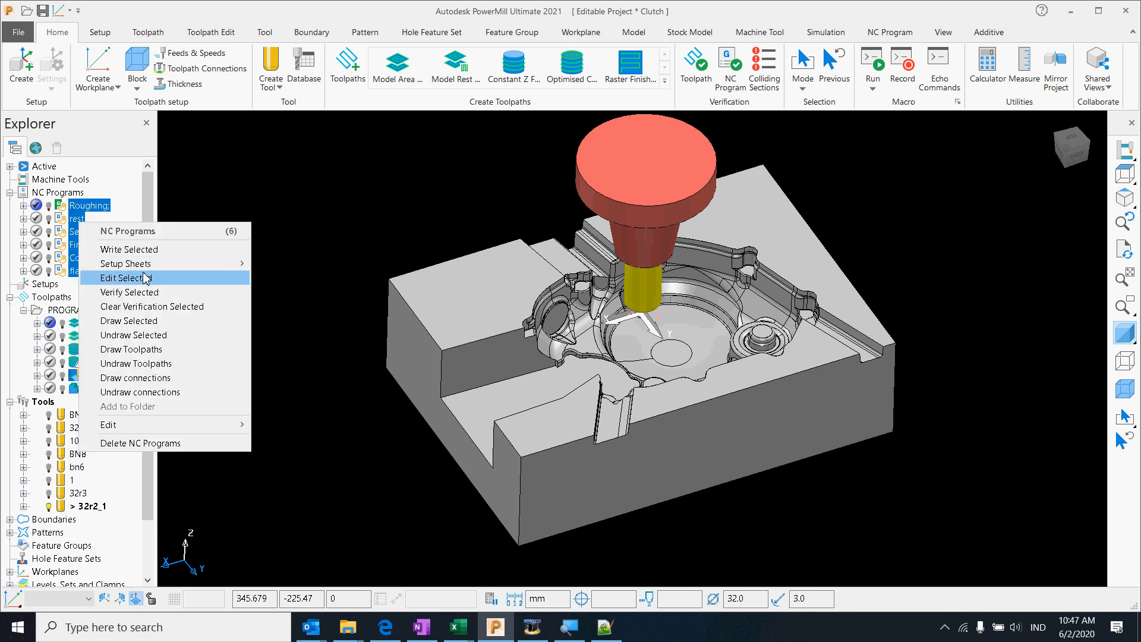
mouse_move(155, 268)
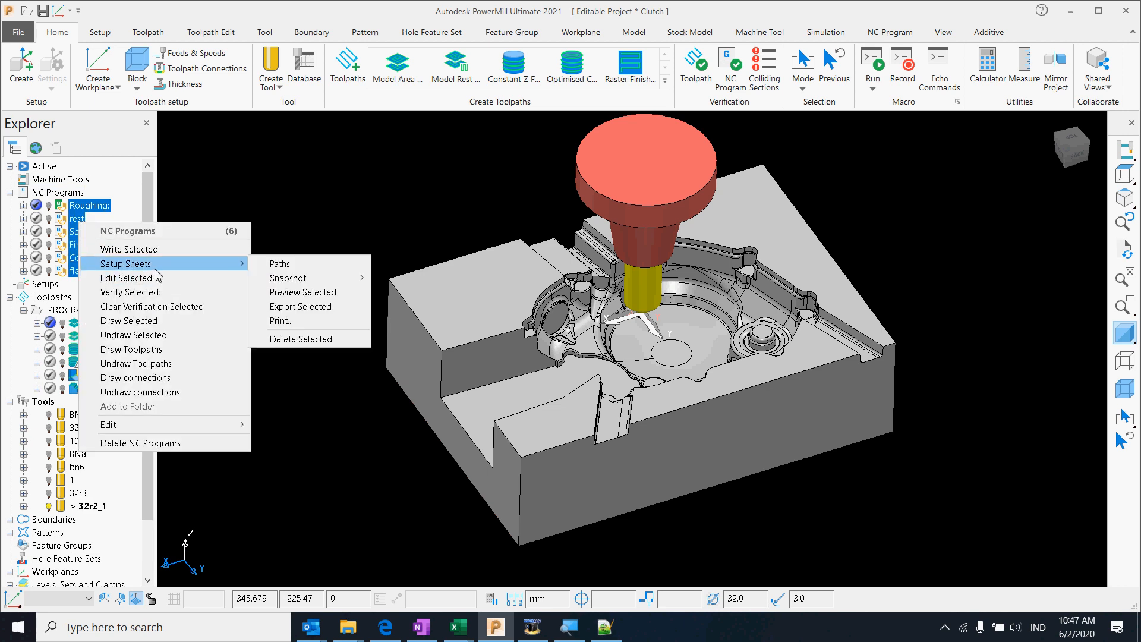
left_click(280, 264)
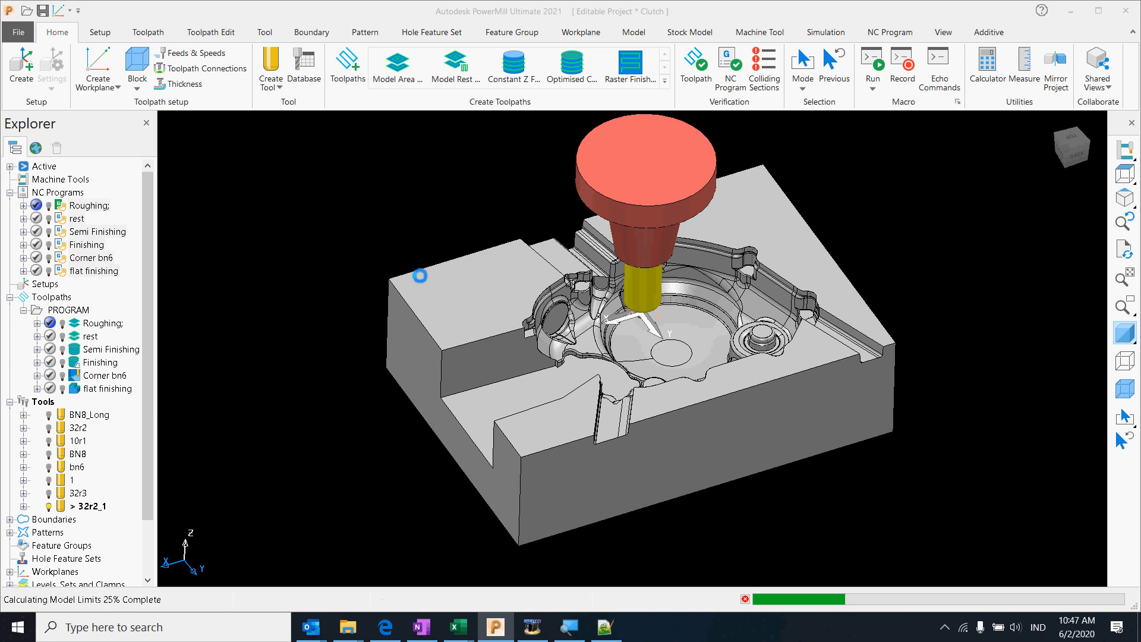
left_click(412, 274)
left_click(412, 311)
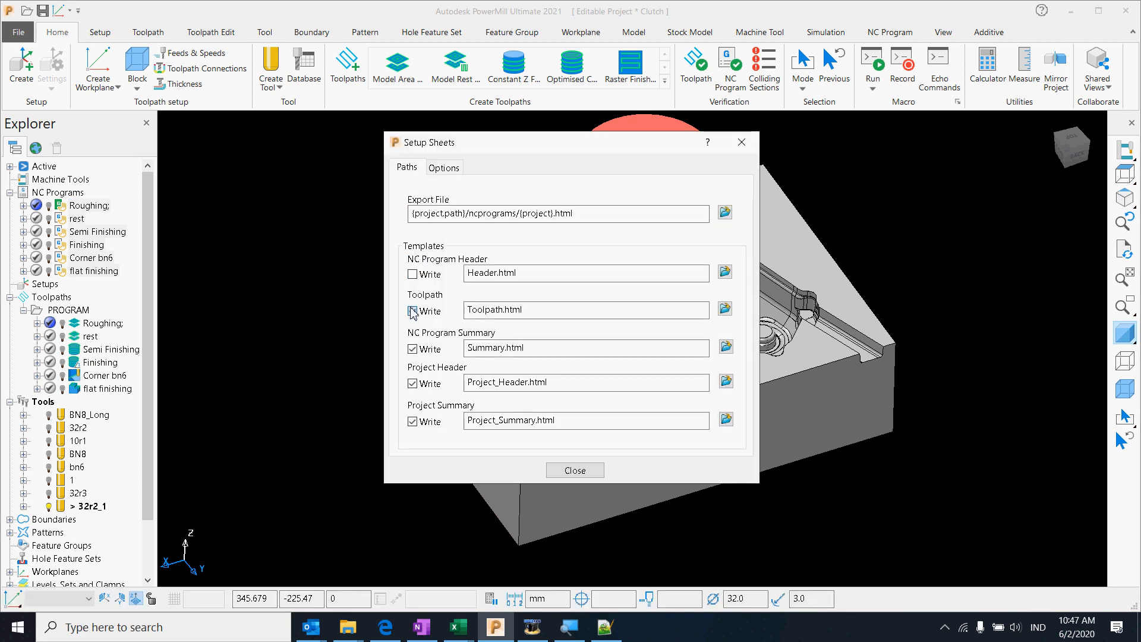
left_click(412, 349)
left_click(412, 384)
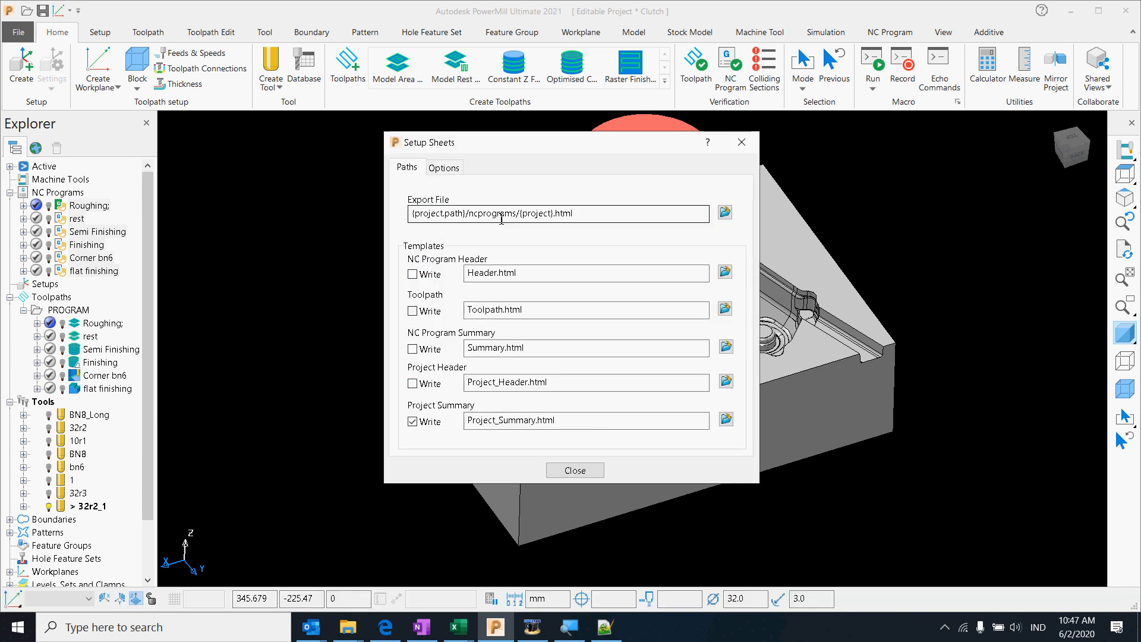
- Set the Project Summary template to delcam sheet.html from the Desktop and close the setup sheet paths
left_click_drag(553, 420, 475, 420)
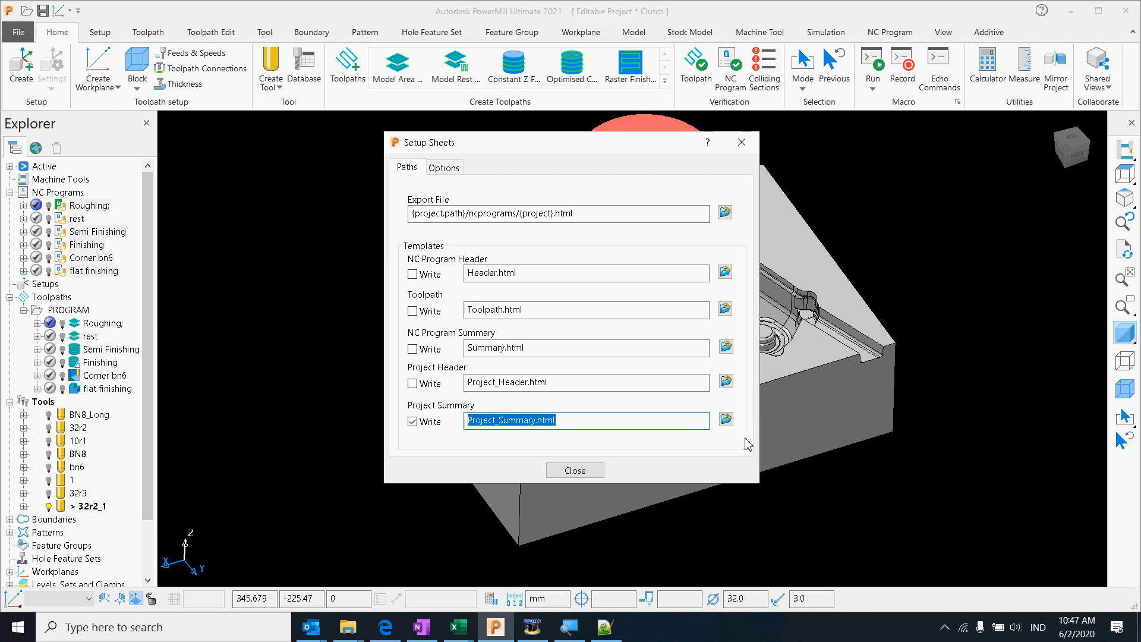
left_click(726, 420)
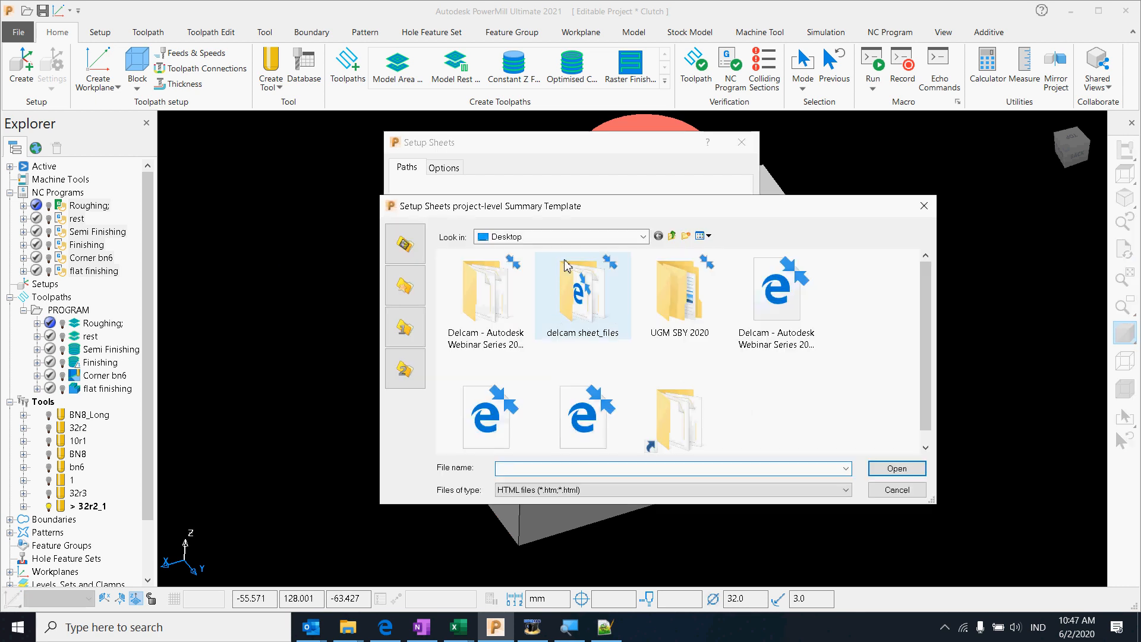
scroll(711, 374, "down", 1)
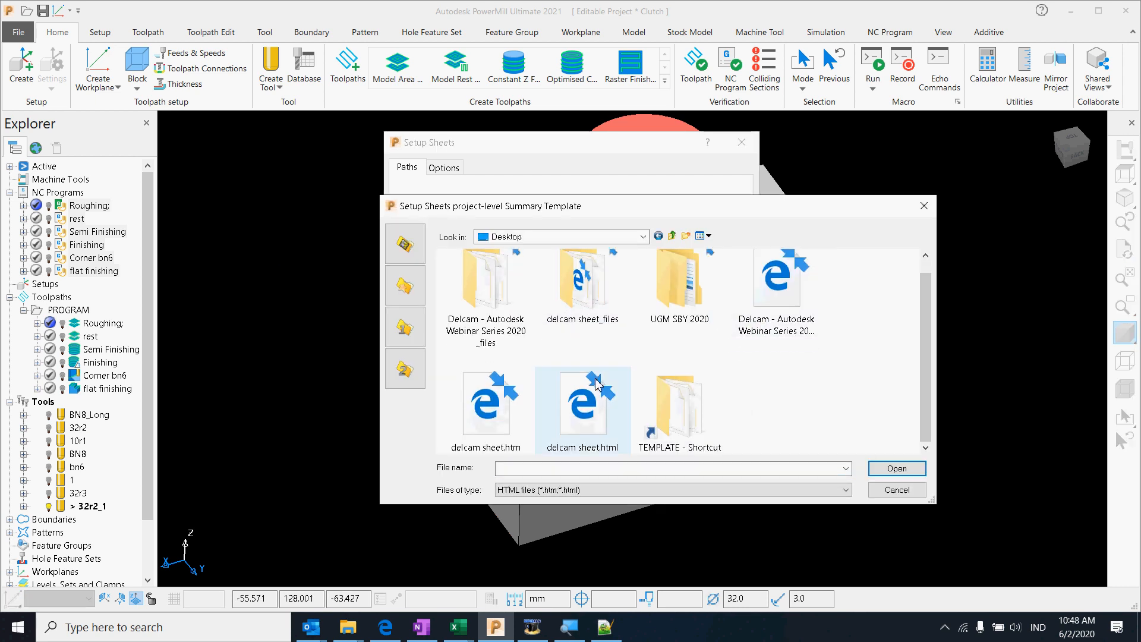
left_click(573, 443)
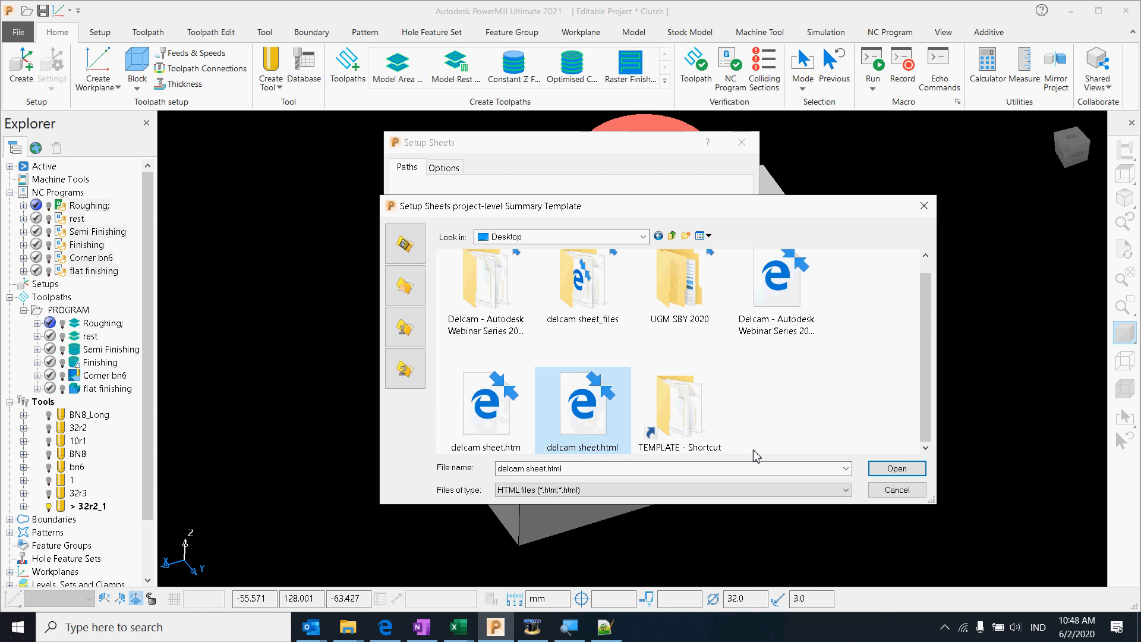
left_click(886, 472)
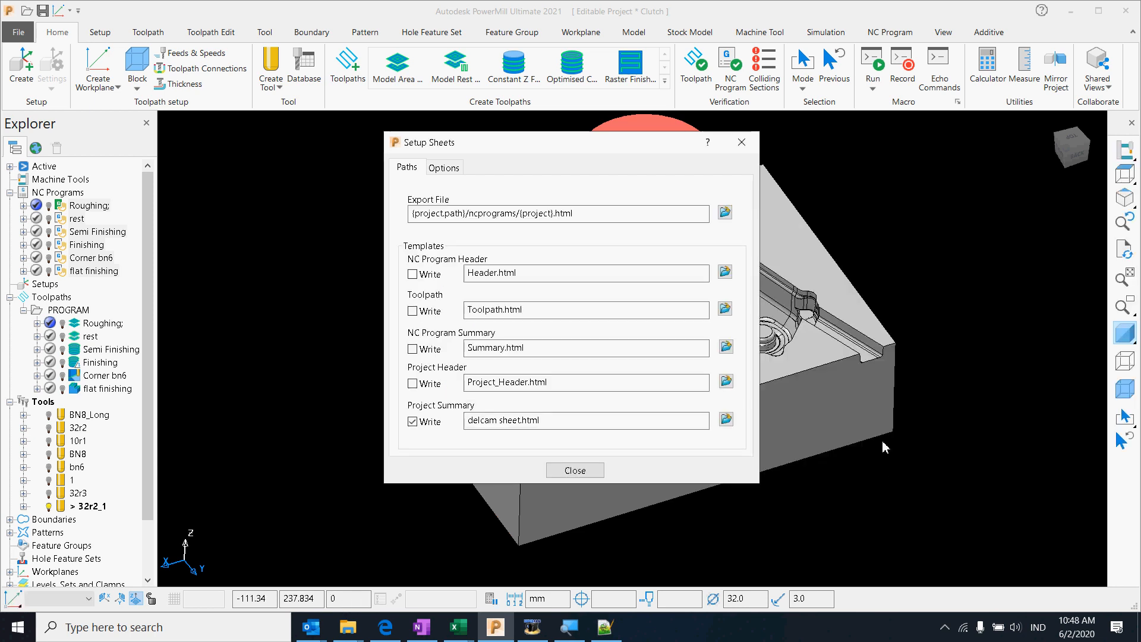
left_click(575, 470)
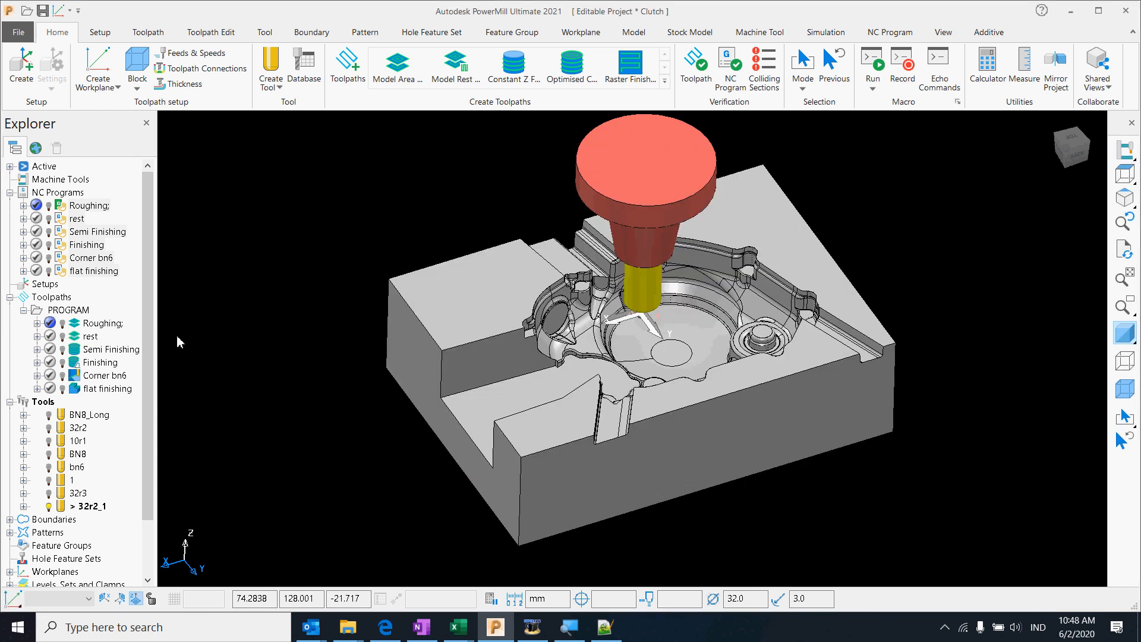
- Take a setup sheet snapshot of the current view for all six NC programs, from Roughing to flat finishing
key("ctrl+a")
right_click(86, 208)
mouse_move(181, 253)
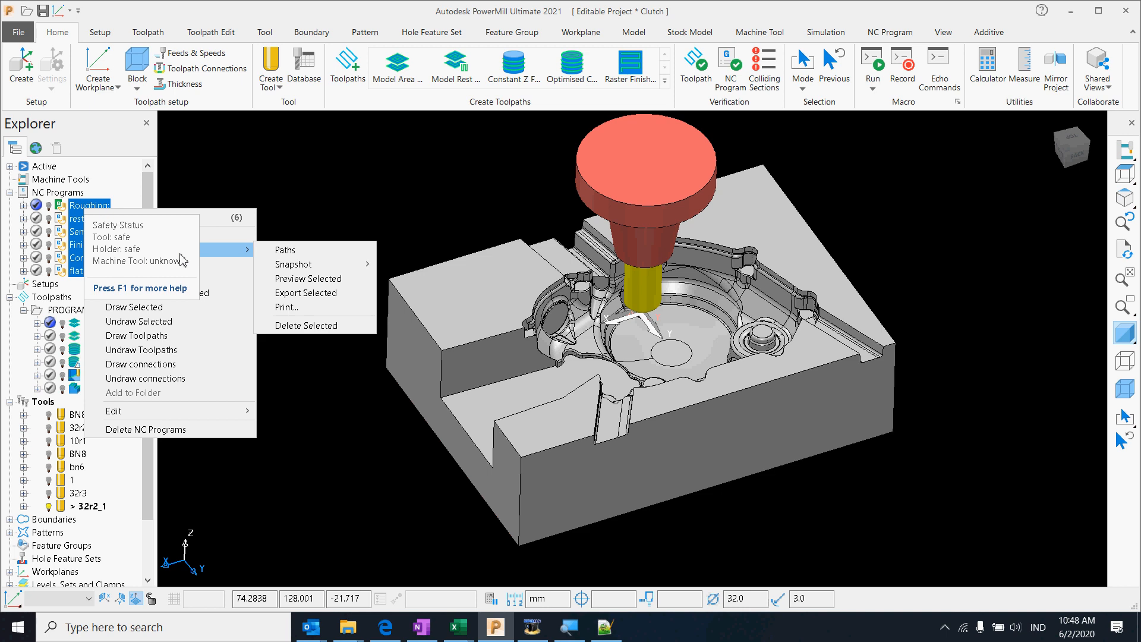
mouse_move(305, 267)
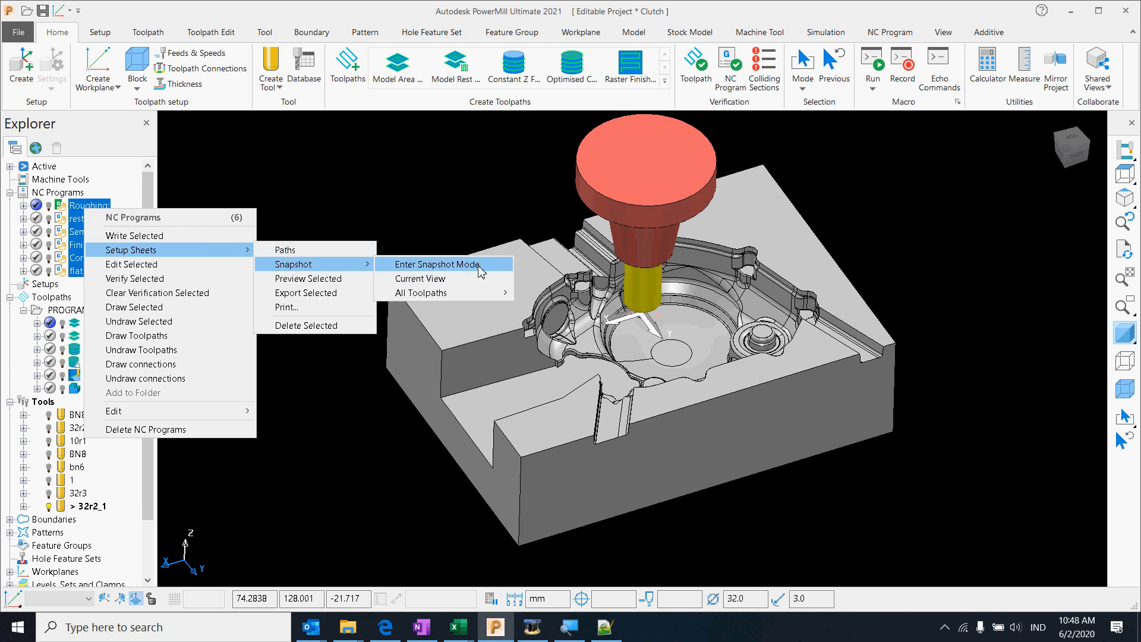
left_click(450, 286)
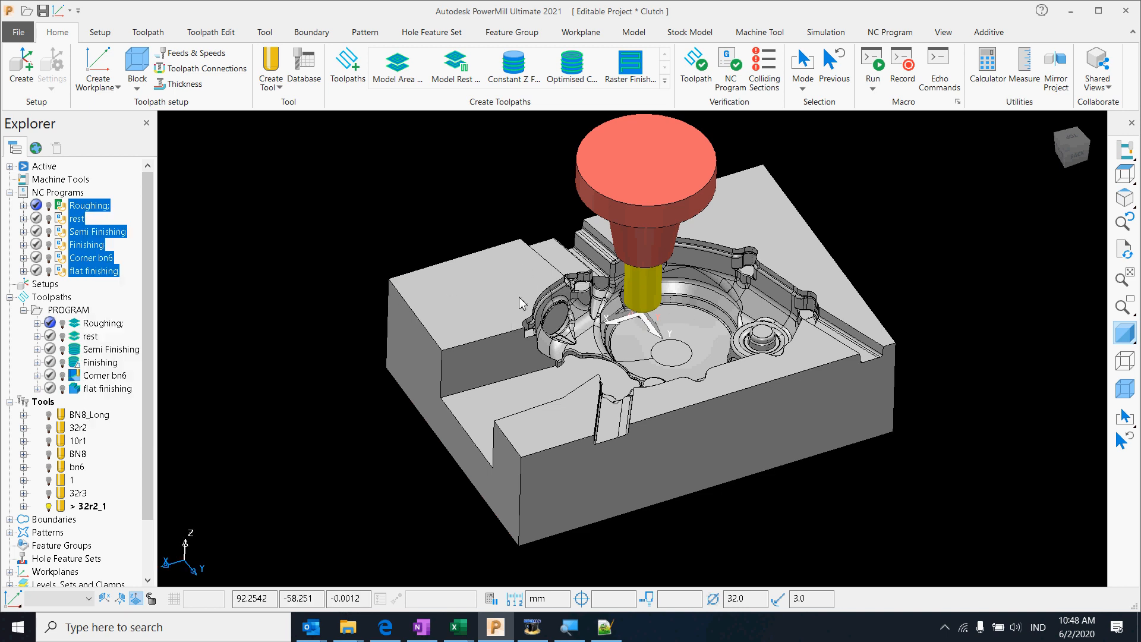
- Enter snapshot mode for the six selected NC programs, save a snapshot as the ISO view and accept it
right_click(98, 236)
mouse_move(241, 277)
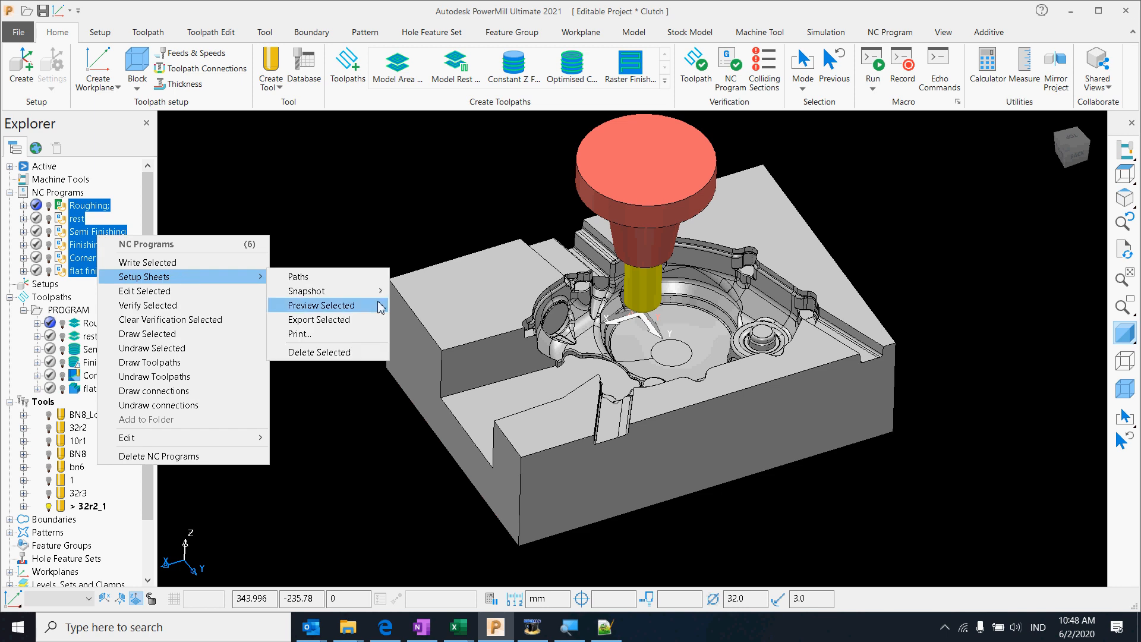
mouse_move(374, 291)
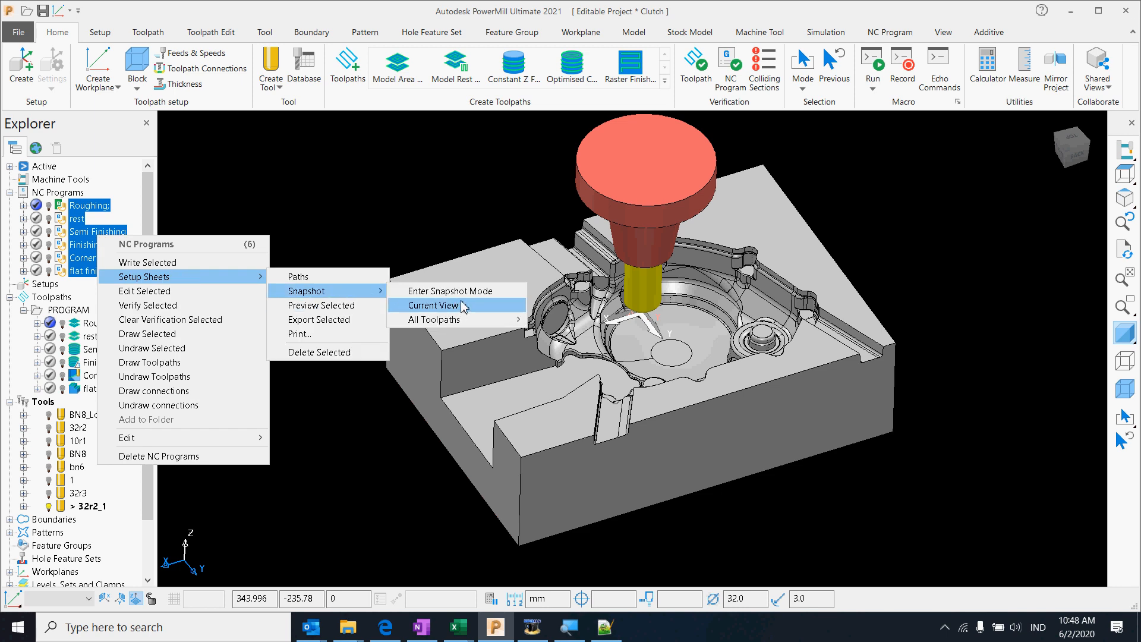
left_click(479, 295)
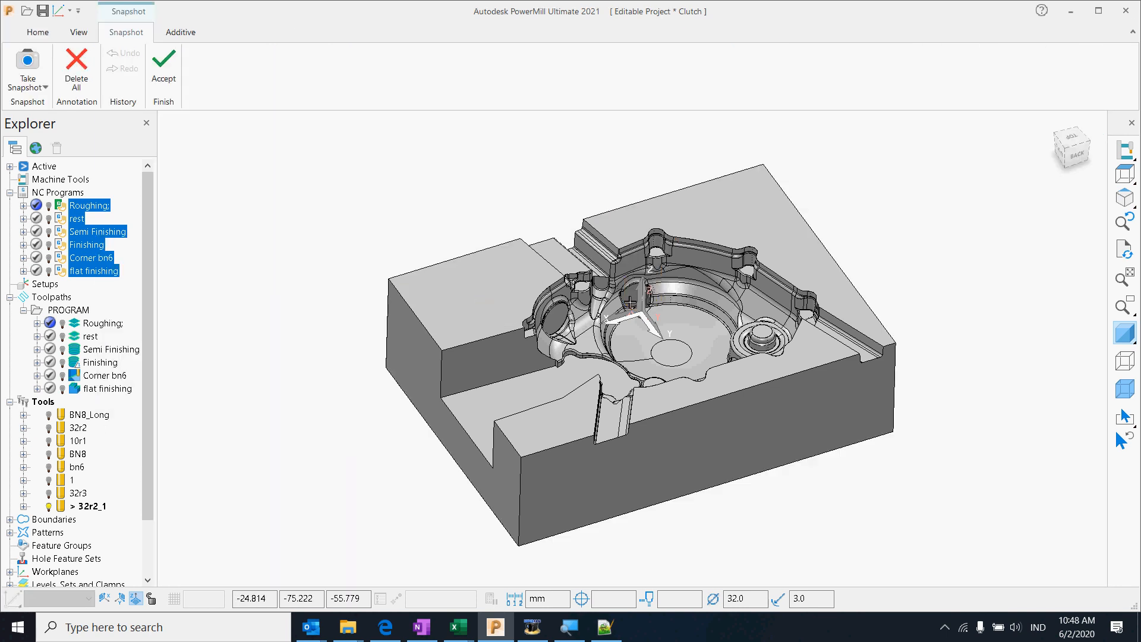
left_click(28, 84)
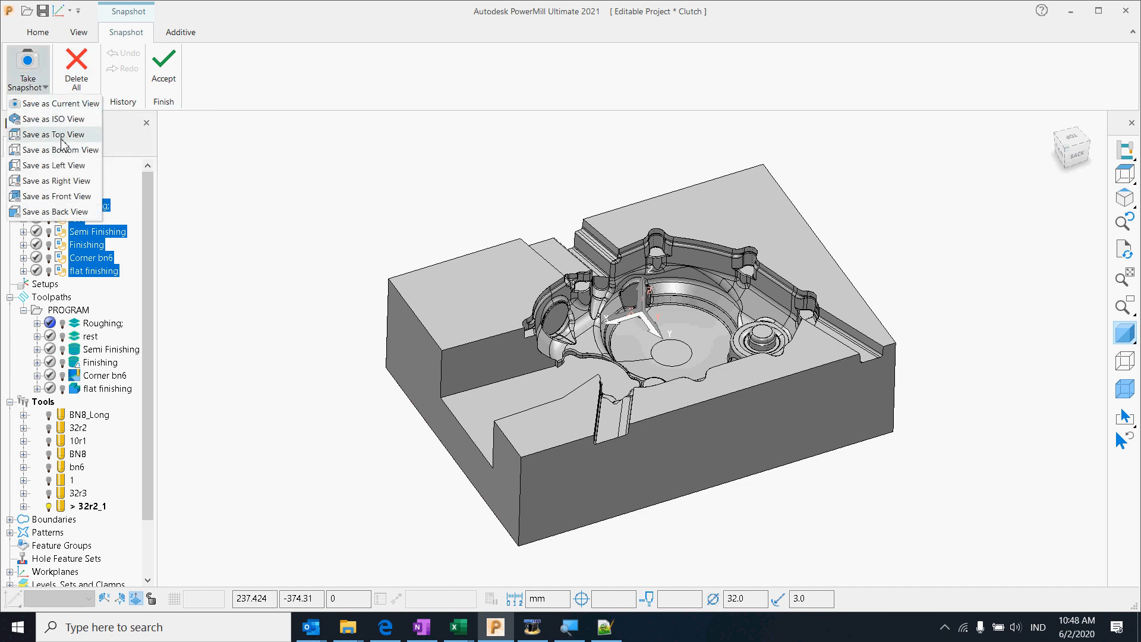
left_click(63, 120)
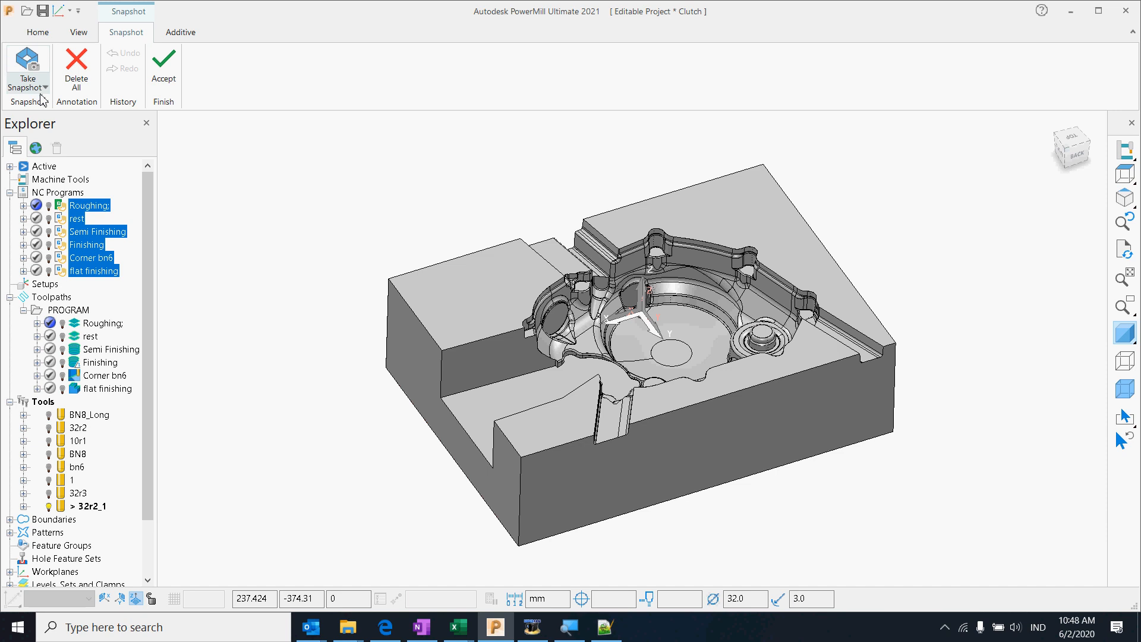
left_click(171, 66)
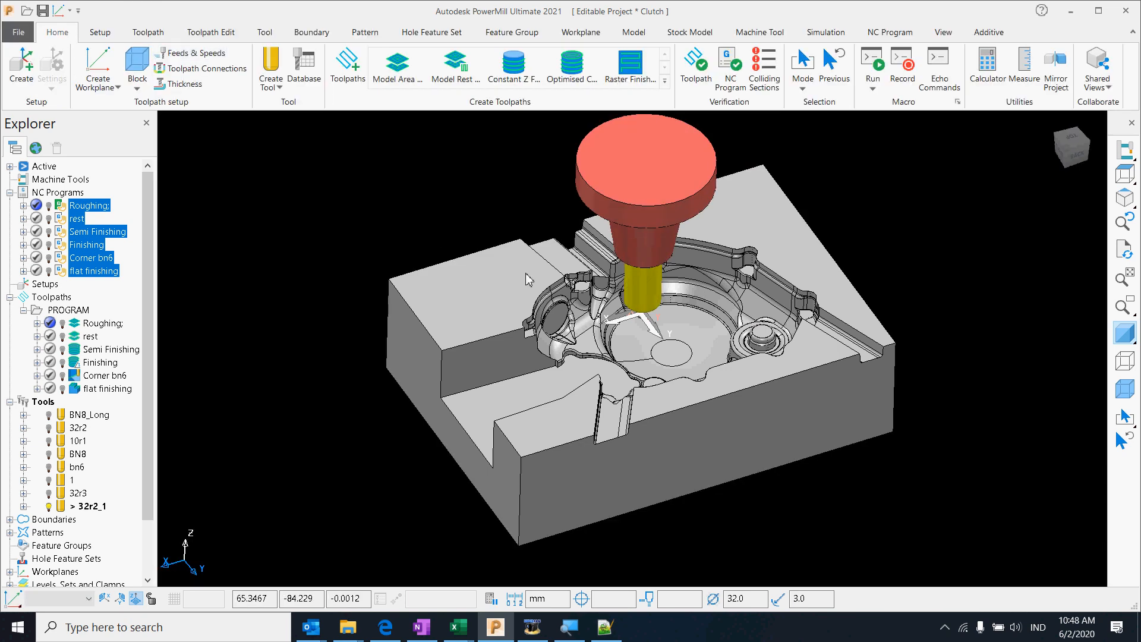
- Preview the setup sheets of the six selected NC programs, close the information report and widen the browser to review the sheet
right_click(93, 240)
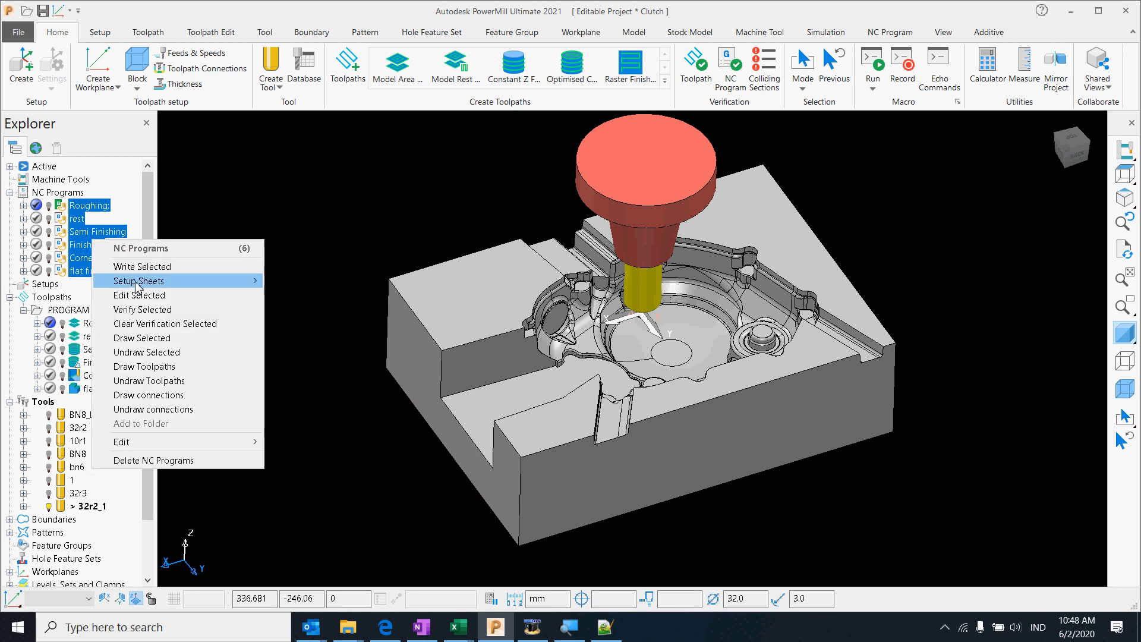
mouse_move(137, 287)
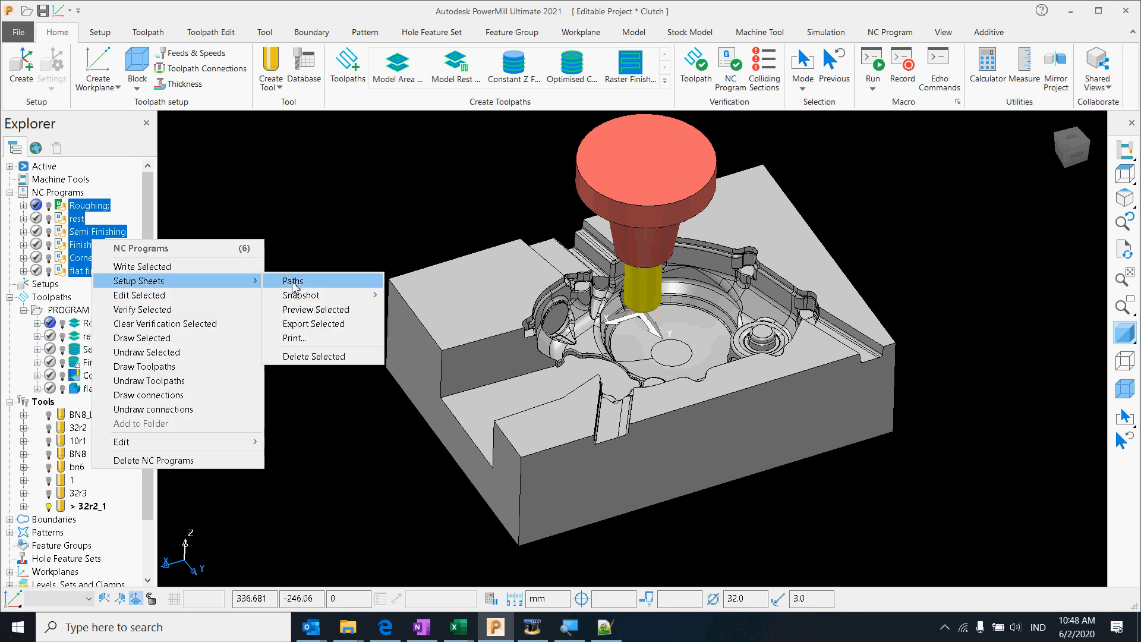
left_click(323, 332)
left_click(374, 373)
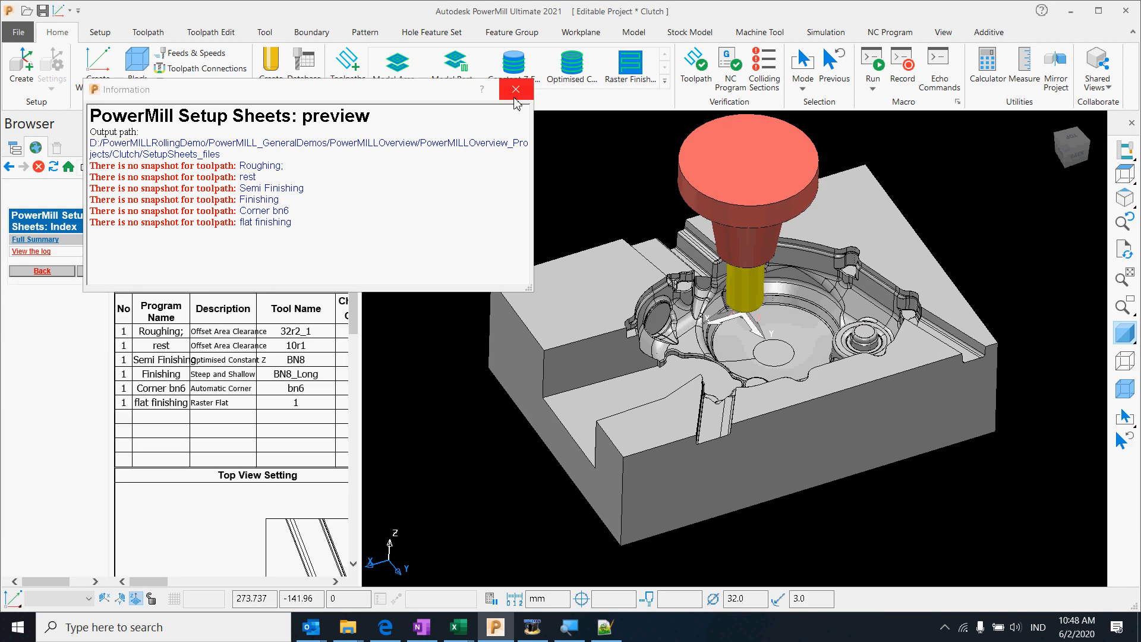
left_click(516, 89)
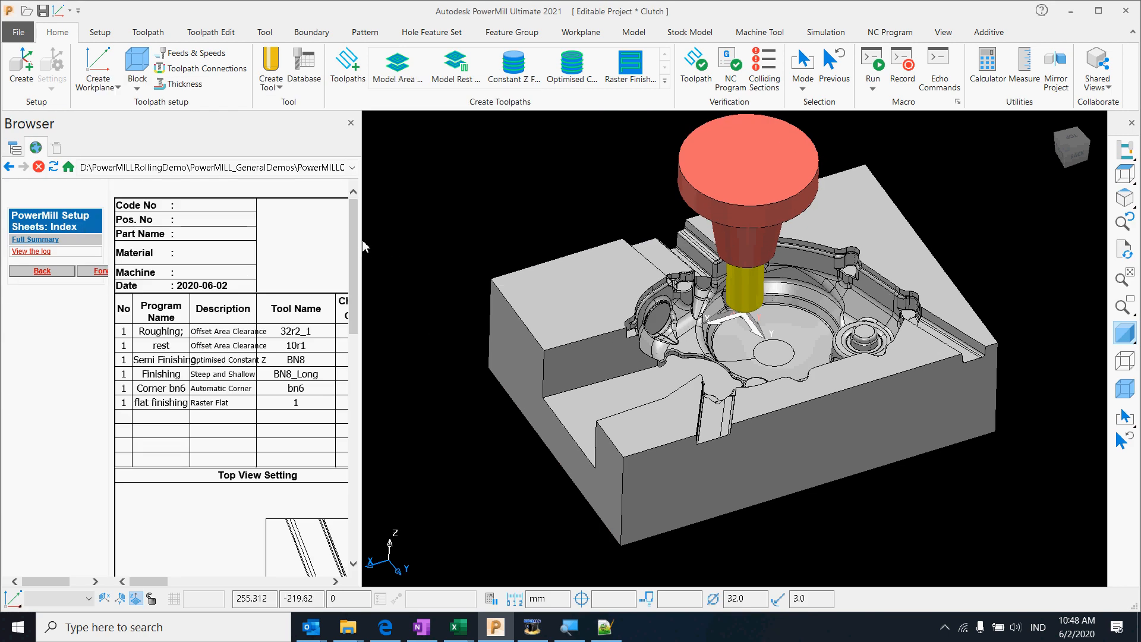
left_click_drag(361, 239, 747, 239)
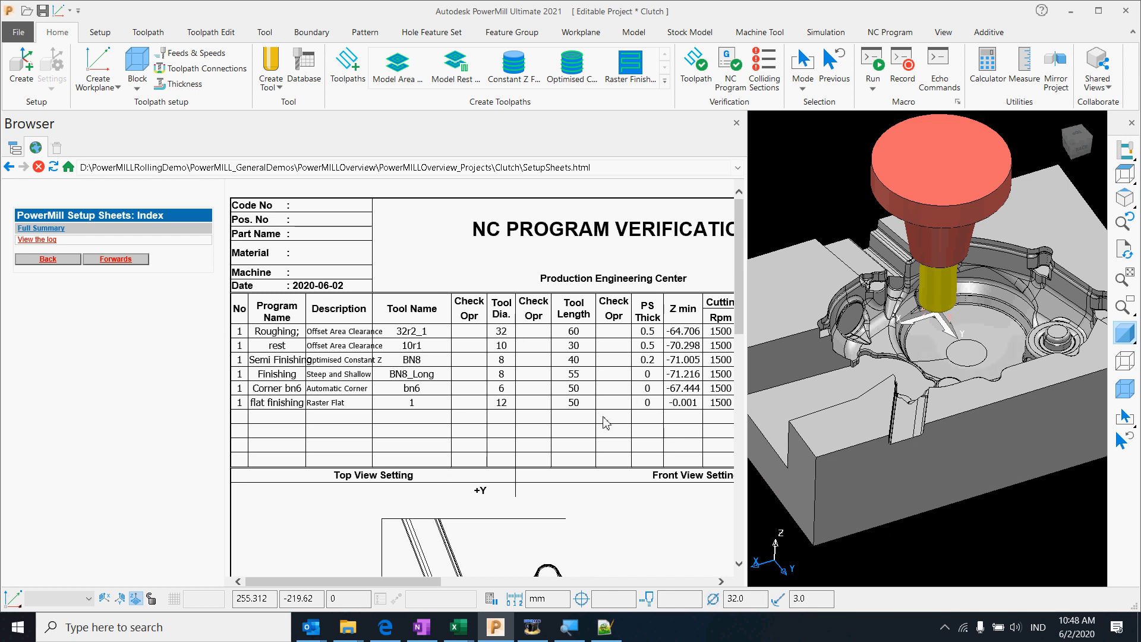
scroll(606, 423, "down", 6)
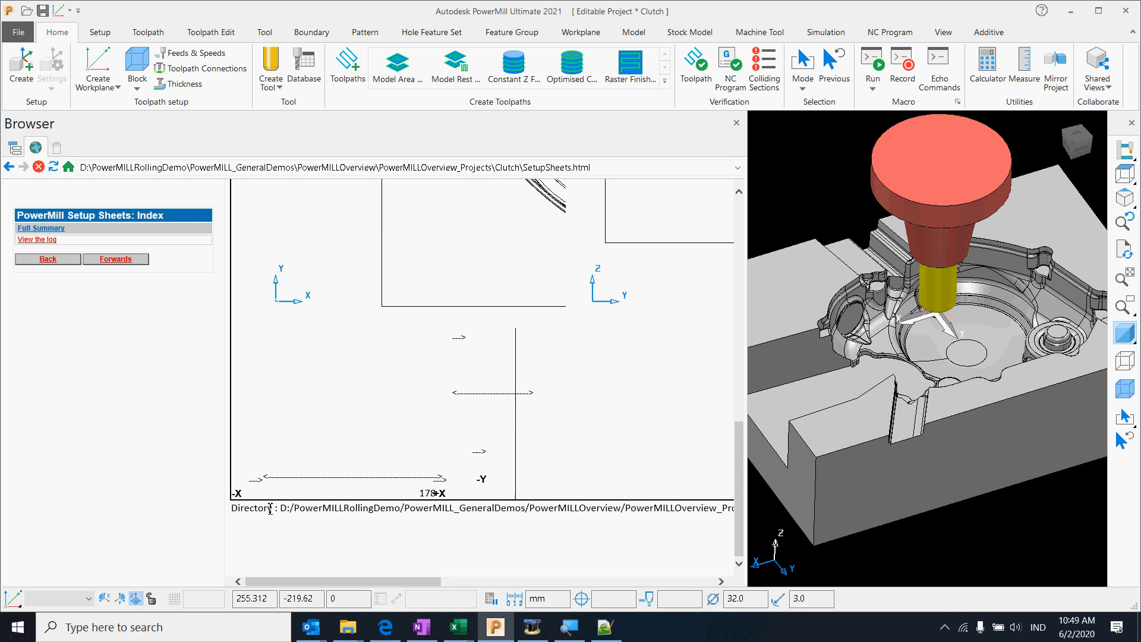
- Copy the project directory path printed at the foot of the previewed setup sheet
mouse_move(279, 509)
left_mouse_down()
mouse_move(745, 511)
mouse_move(214, 516)
mouse_move(284, 519)
left_mouse_up()
right_click(658, 514)
left_click(648, 512)
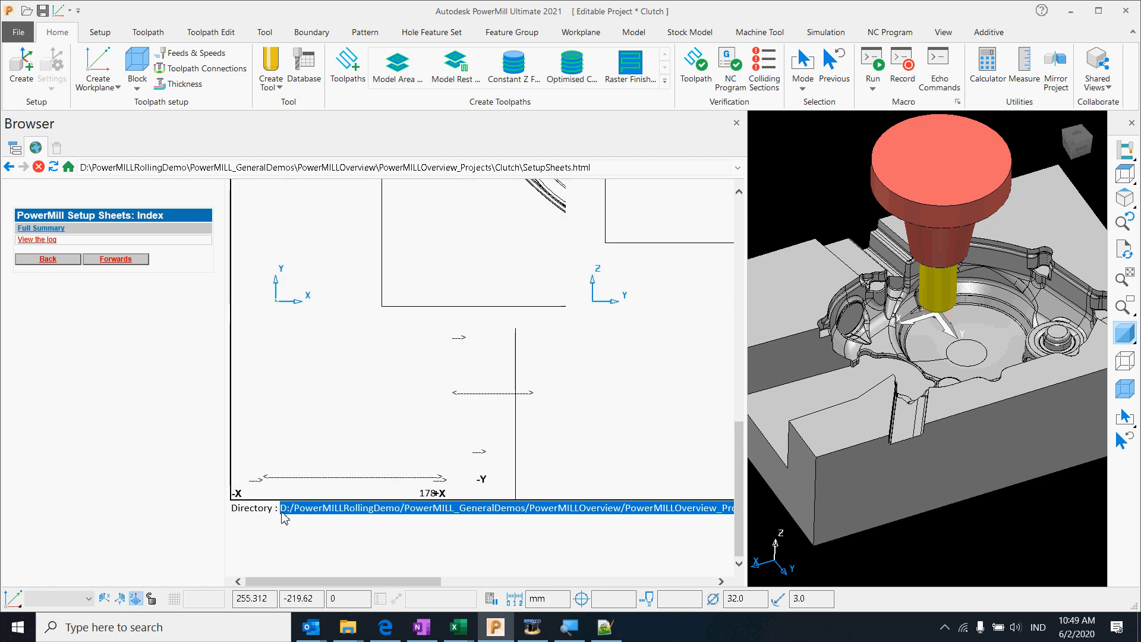
right_click(286, 515)
left_click(336, 431)
- Switch to File Explorer and go to the copied Clutch project path
mouse_move(348, 627)
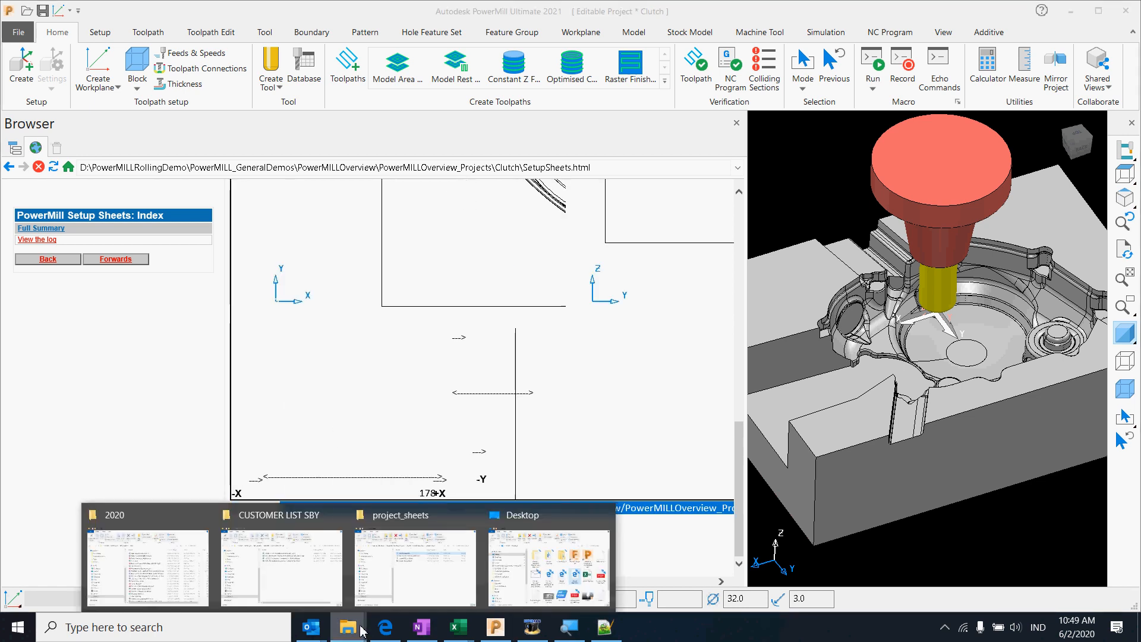
left_click(389, 573)
left_click(444, 199)
left_click(660, 199)
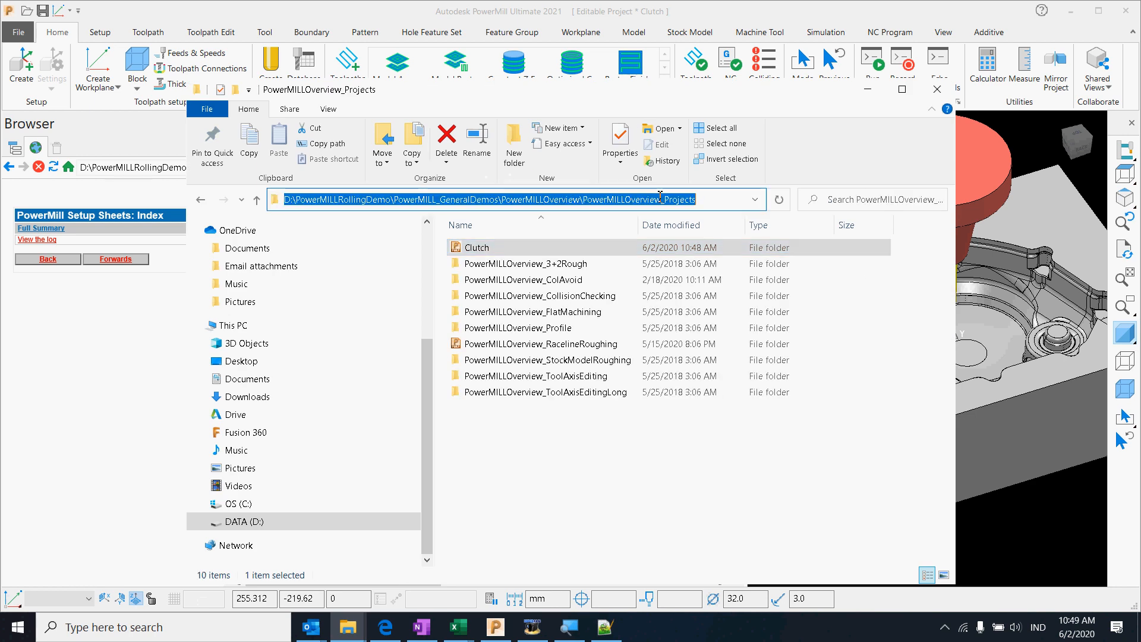
key("ctrl+v")
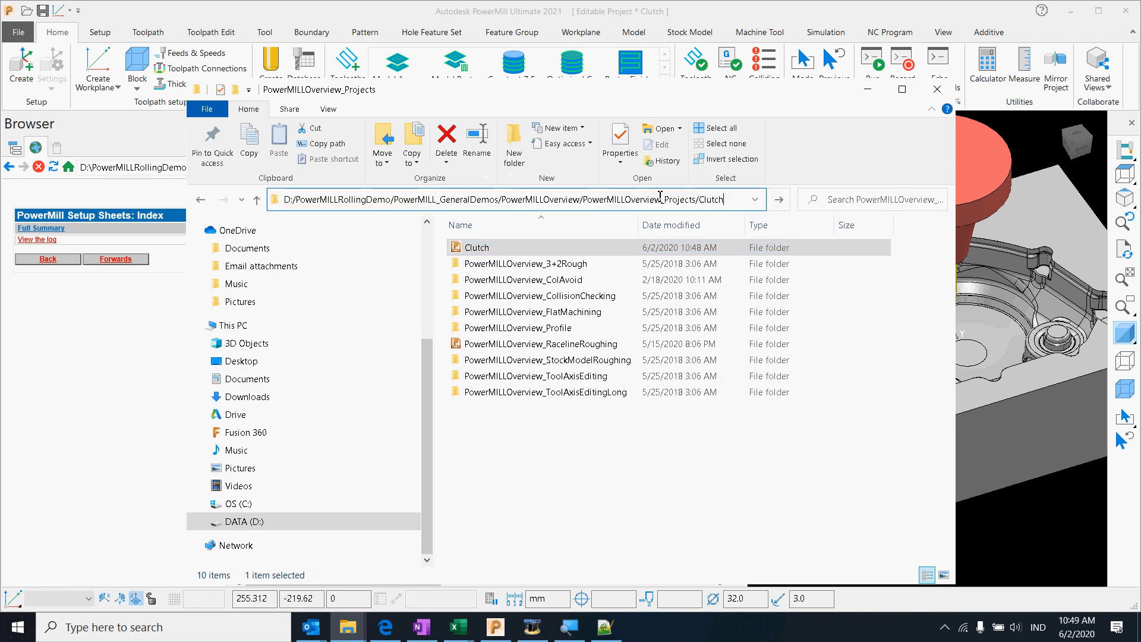
key("Return")
- Open delcam sheet.html in Excel from the project_sheets folder inside SetupSheets_files
left_click(496, 300)
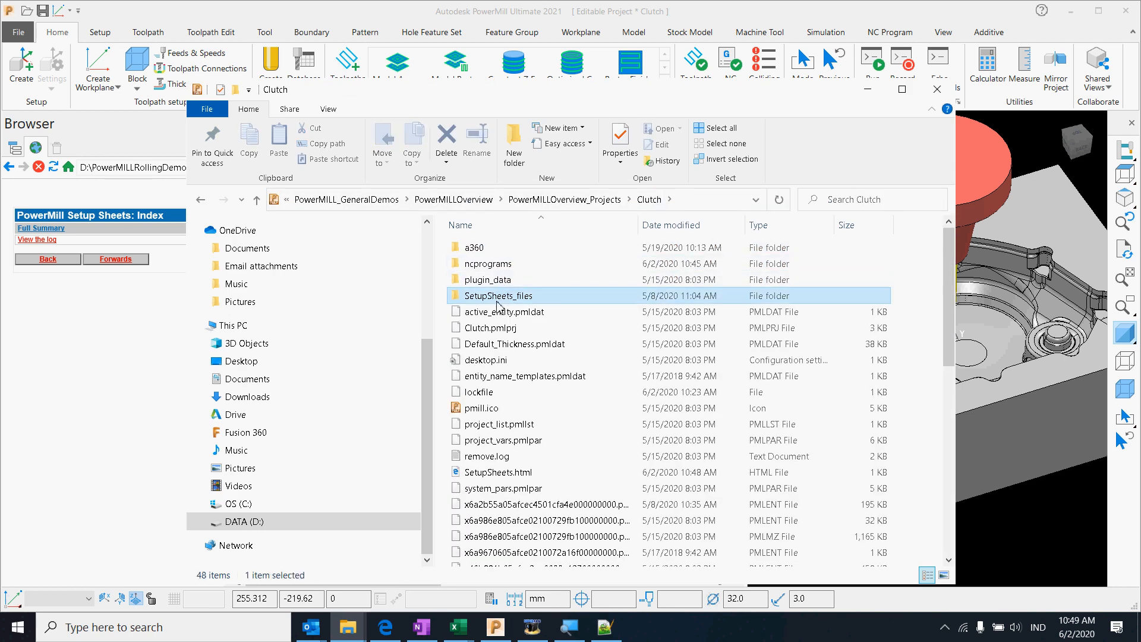
double_click(497, 303)
double_click(499, 360)
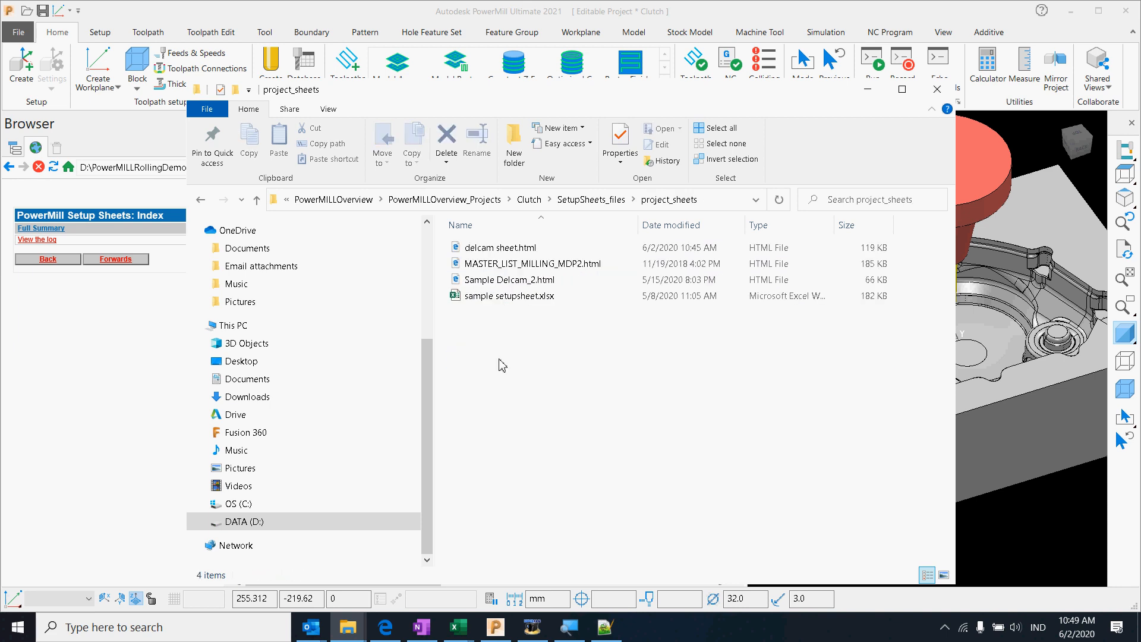
left_click(515, 251)
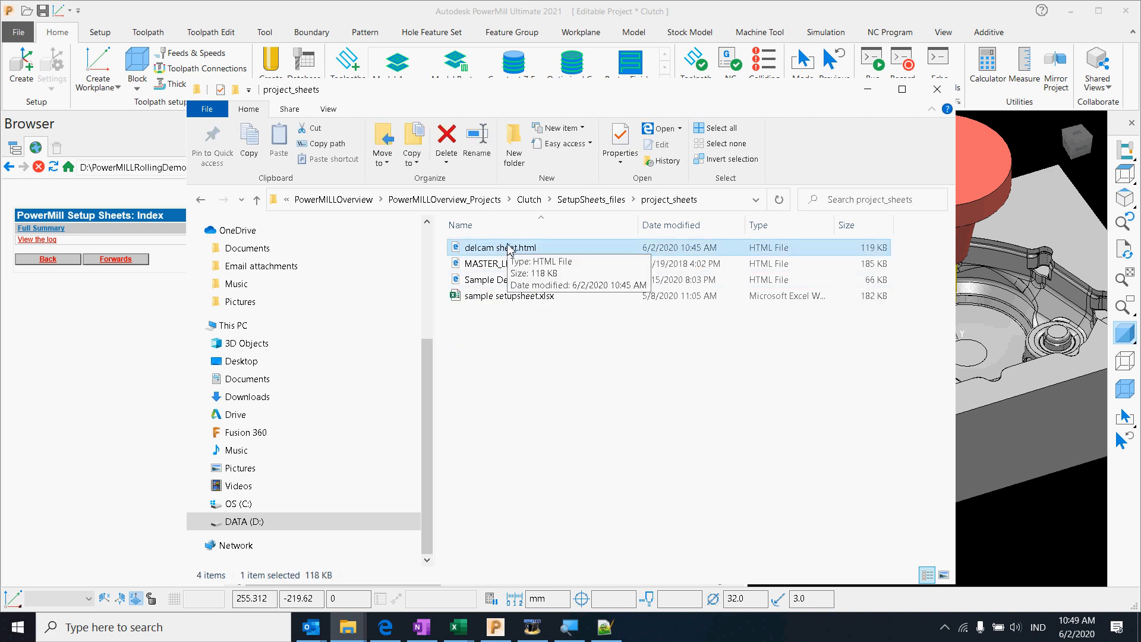
double_click(508, 248)
- Adjust the positions of the Top View, Front View and Isometric View pictures within their frames on the sheet
scroll(298, 319, "up", 2)
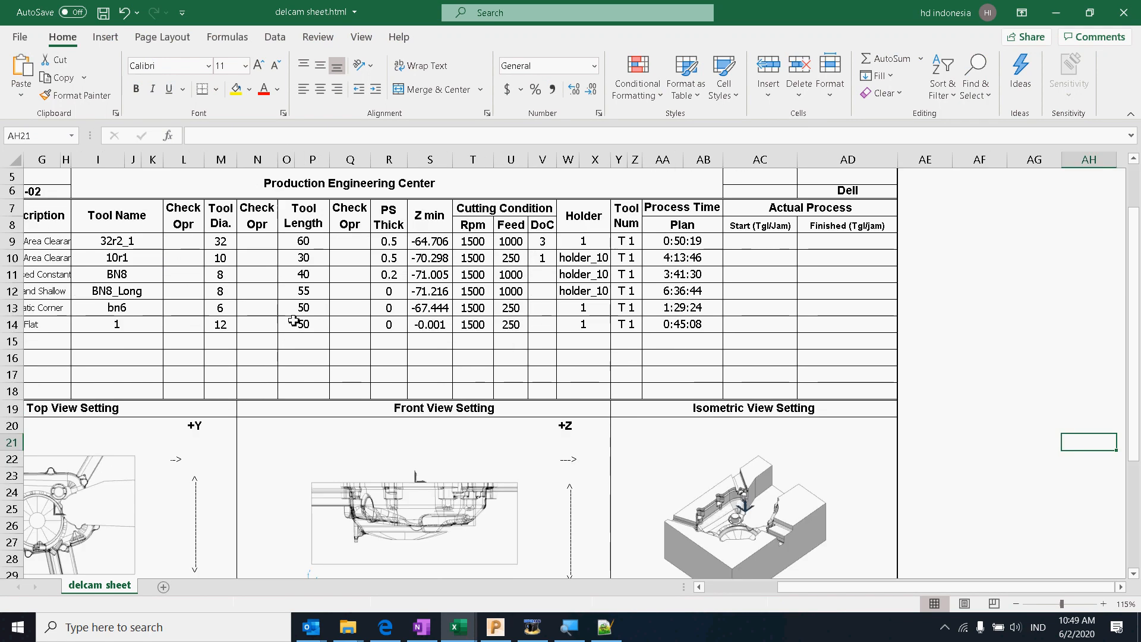
left_click_drag(787, 591, 710, 592)
left_click(169, 523)
left_click_drag(155, 509, 154, 507)
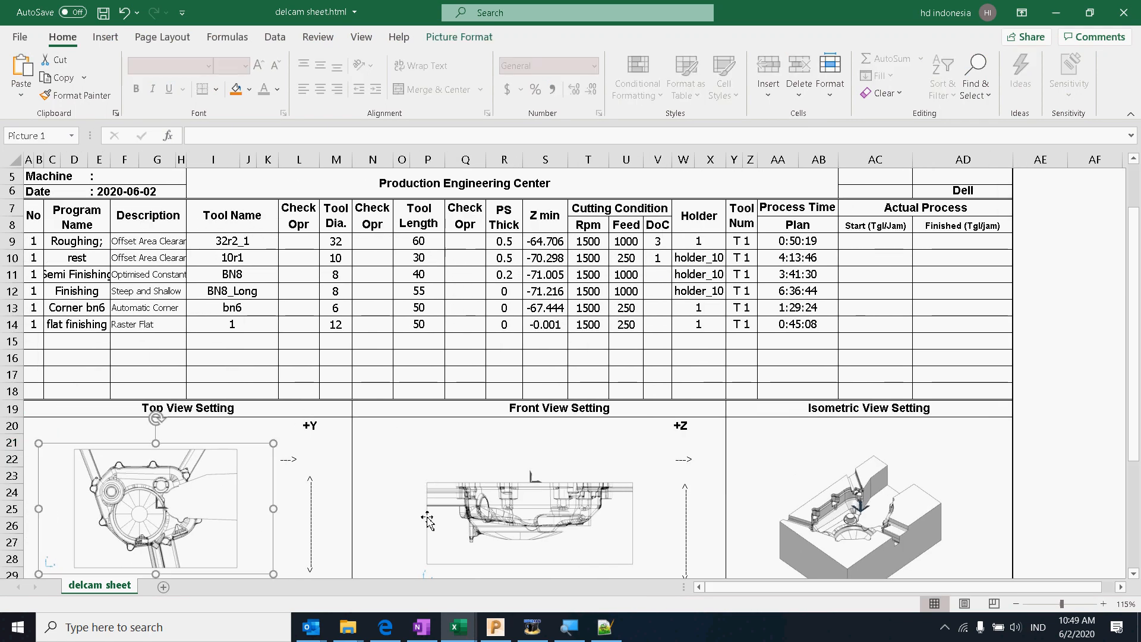
left_click(494, 513)
left_click_drag(419, 459, 409, 446)
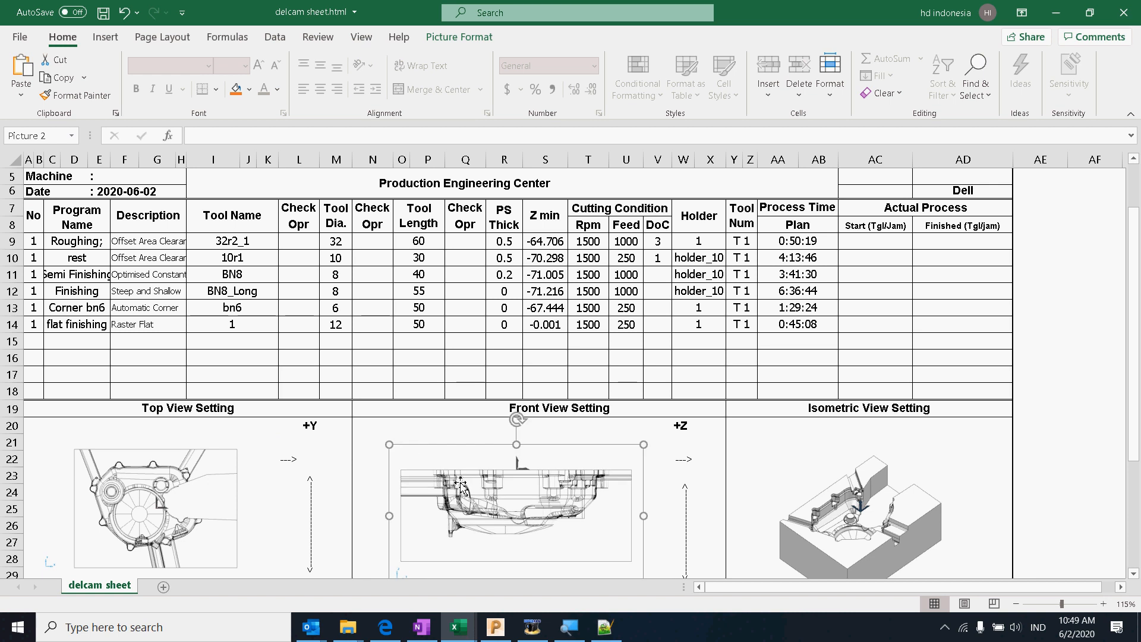
left_click_drag(831, 531, 839, 514)
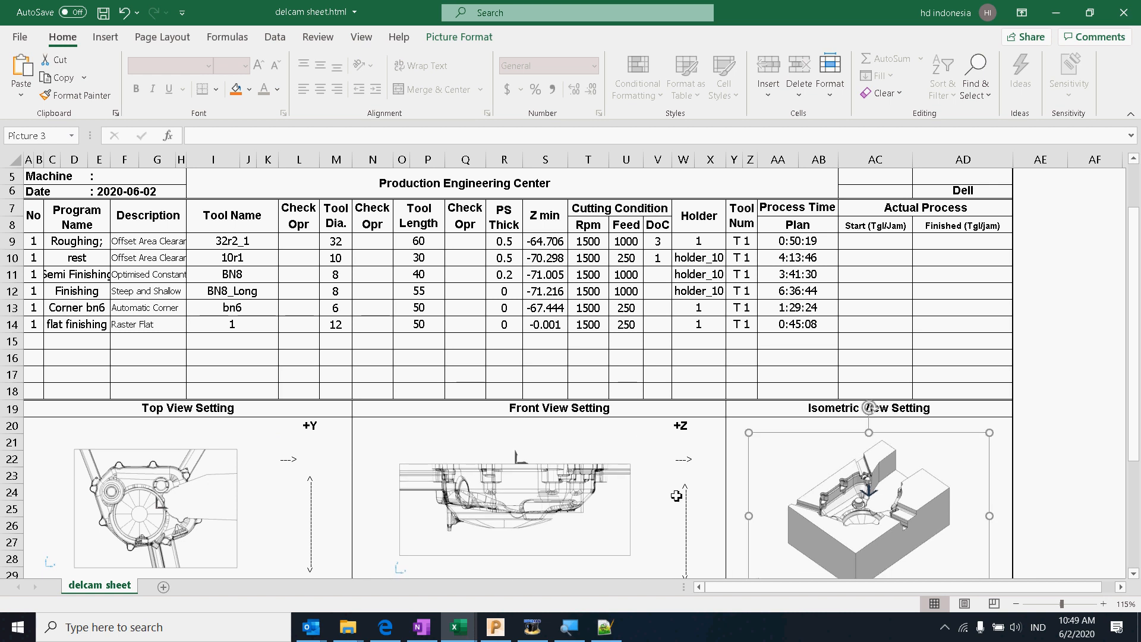
- Set the No cell of the rest program to 2 and fill the numbering down to 6 at flat finishing
left_click(30, 257)
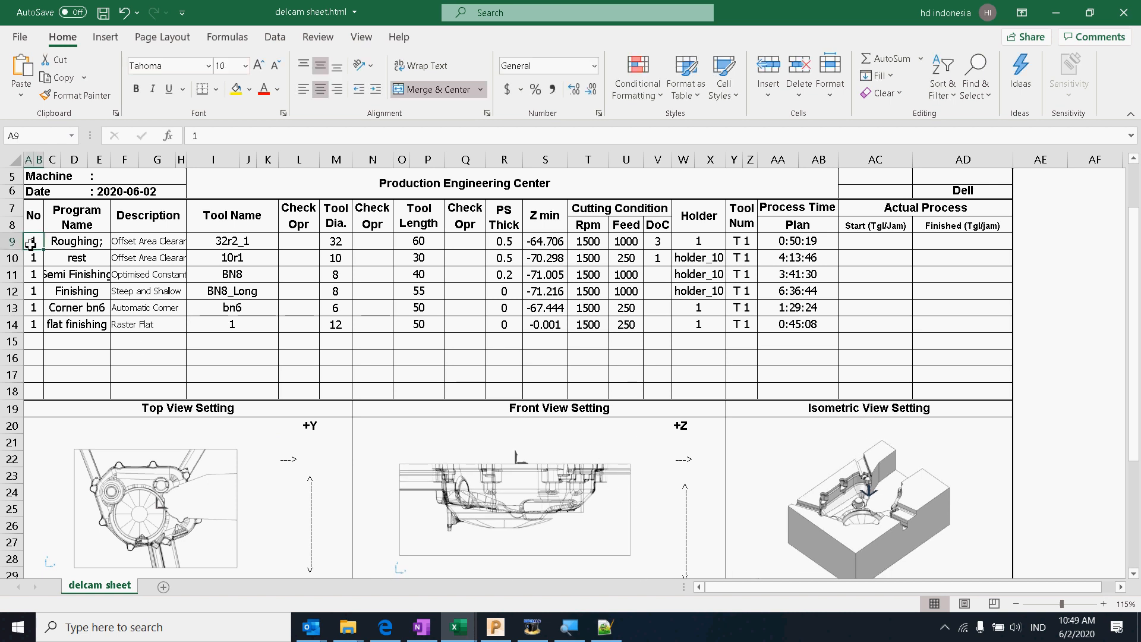
type("2")
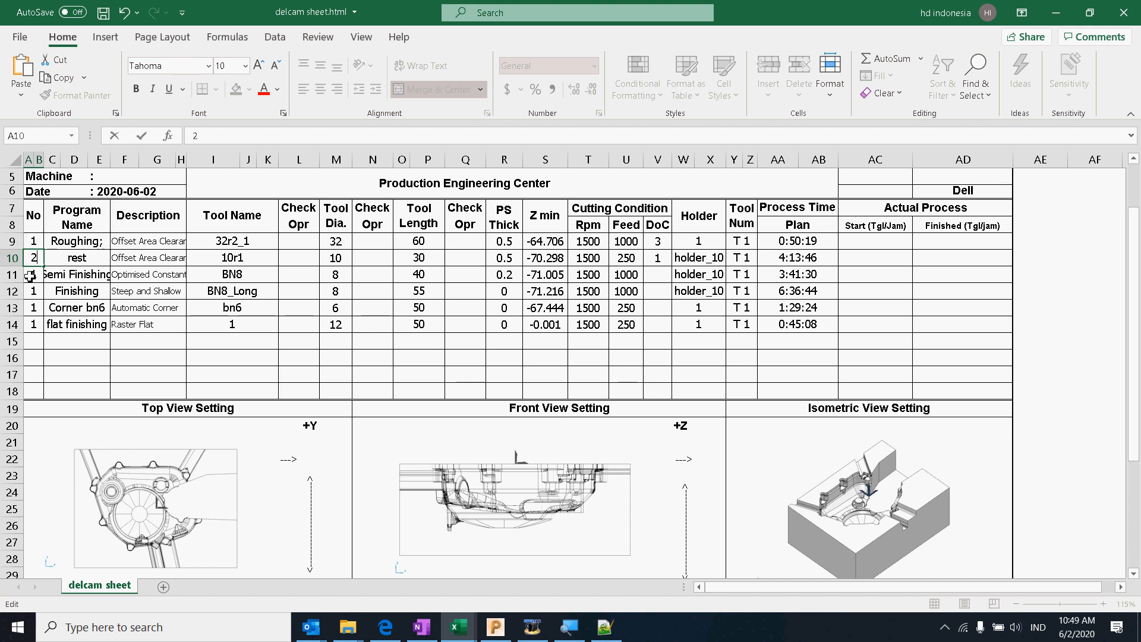
key("ctrl+Return")
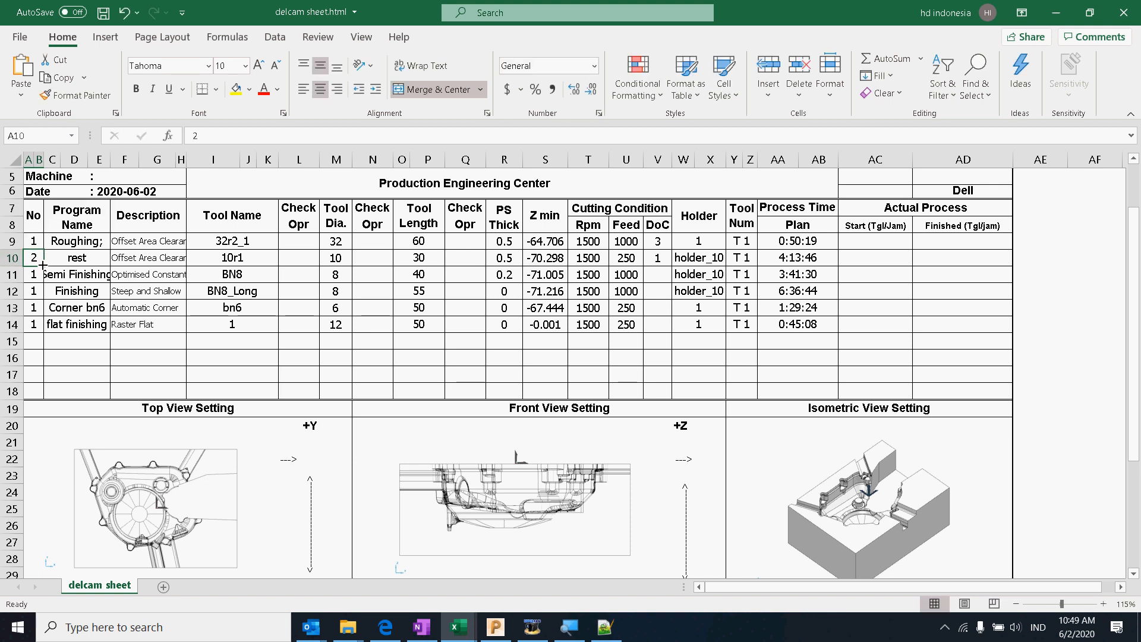
left_click_drag(44, 267, 45, 333)
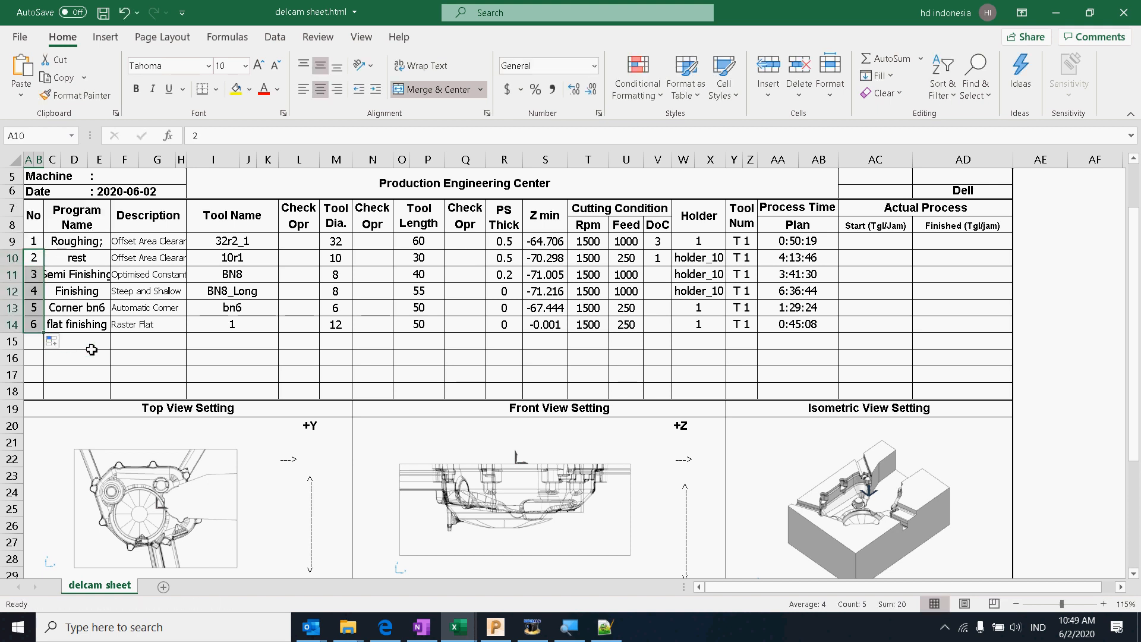
left_click(92, 350)
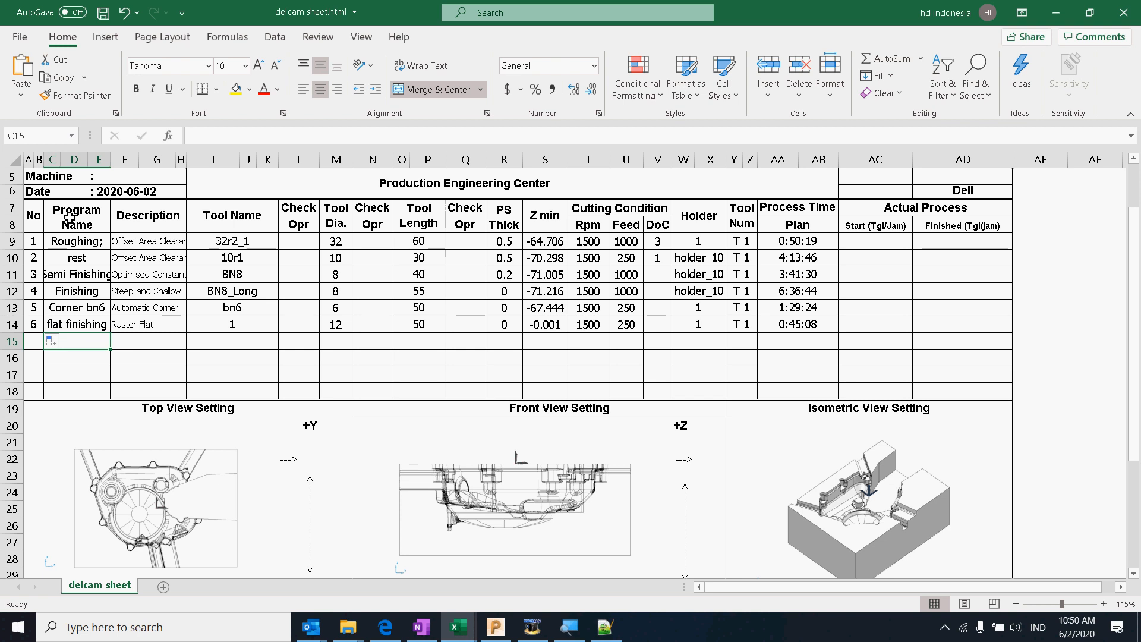
- Examine the program names in column C and the planned process times in column AA for rows 9 to 14
left_click_drag(78, 240, 80, 324)
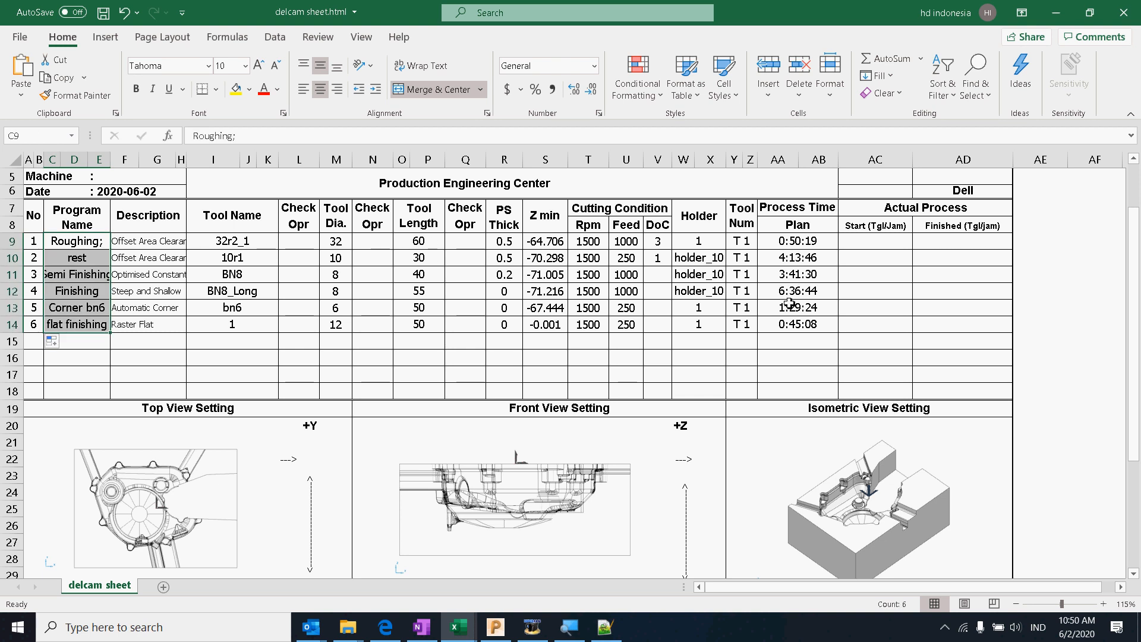
left_click_drag(794, 240, 802, 326)
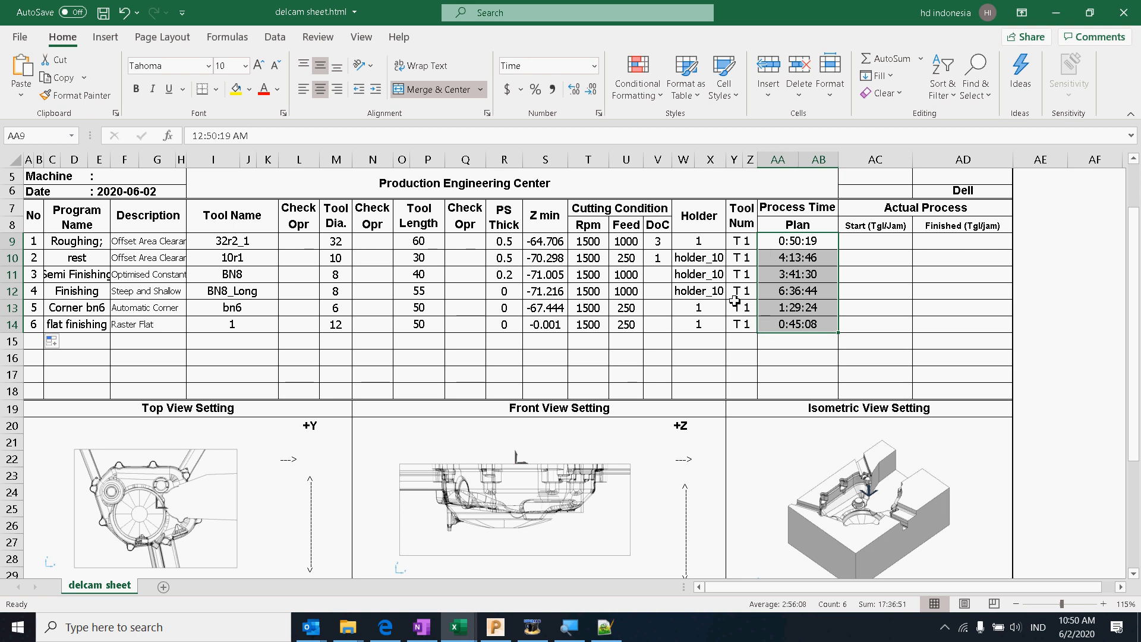
left_click_drag(743, 228, 746, 243)
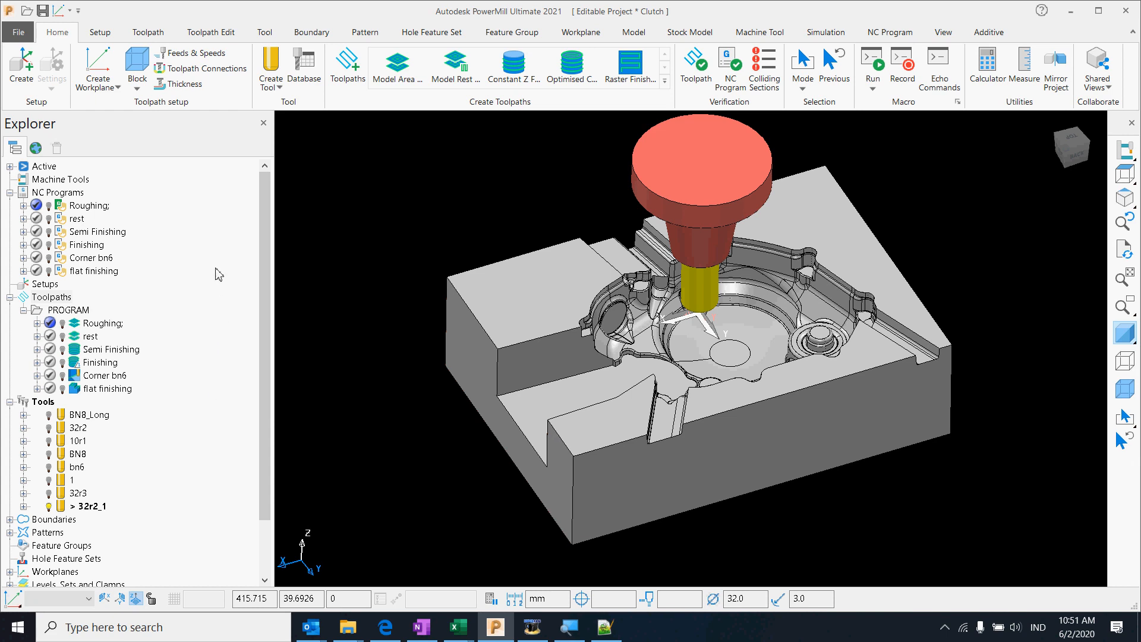
- Switch to PowerMill and run the CREATE Verification custom macro
right_click(211, 287)
right_click(202, 271)
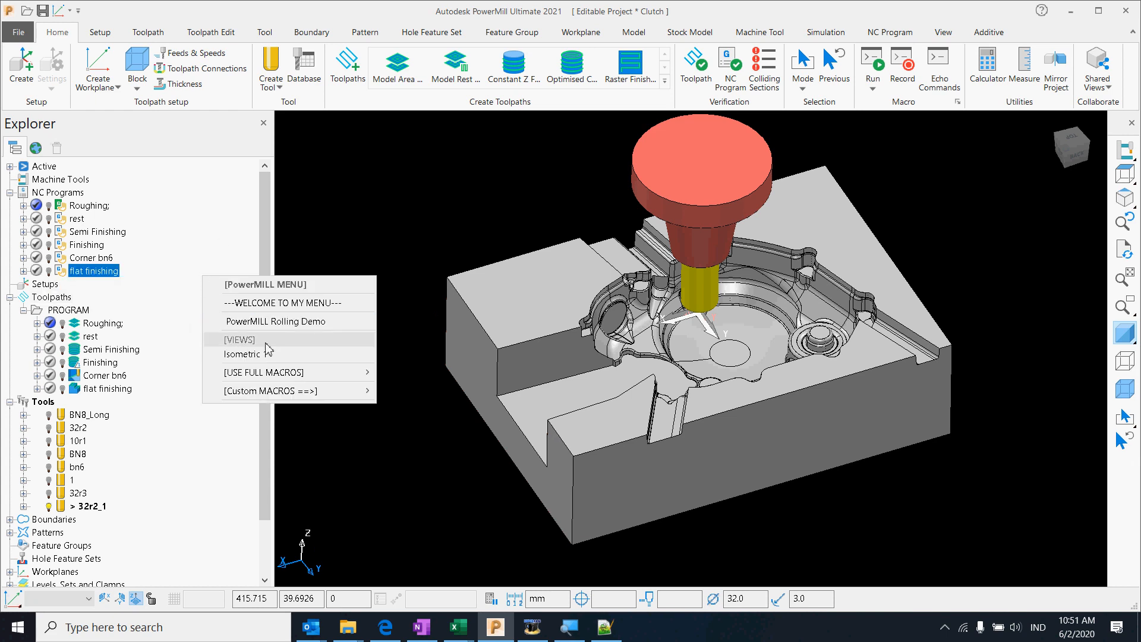
mouse_move(292, 393)
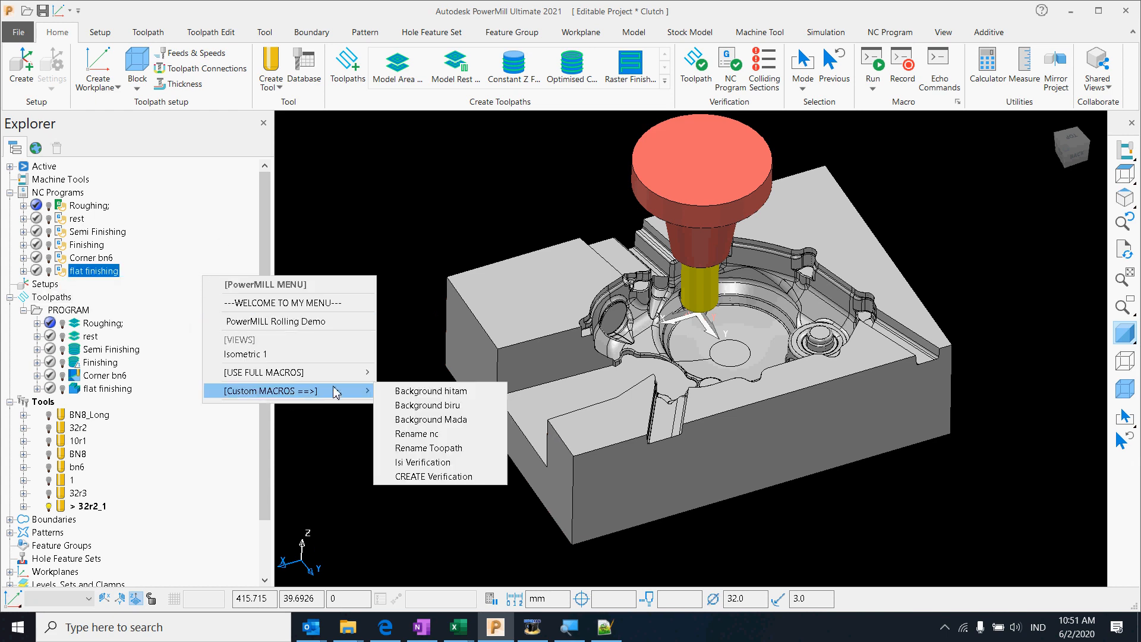
left_click(433, 477)
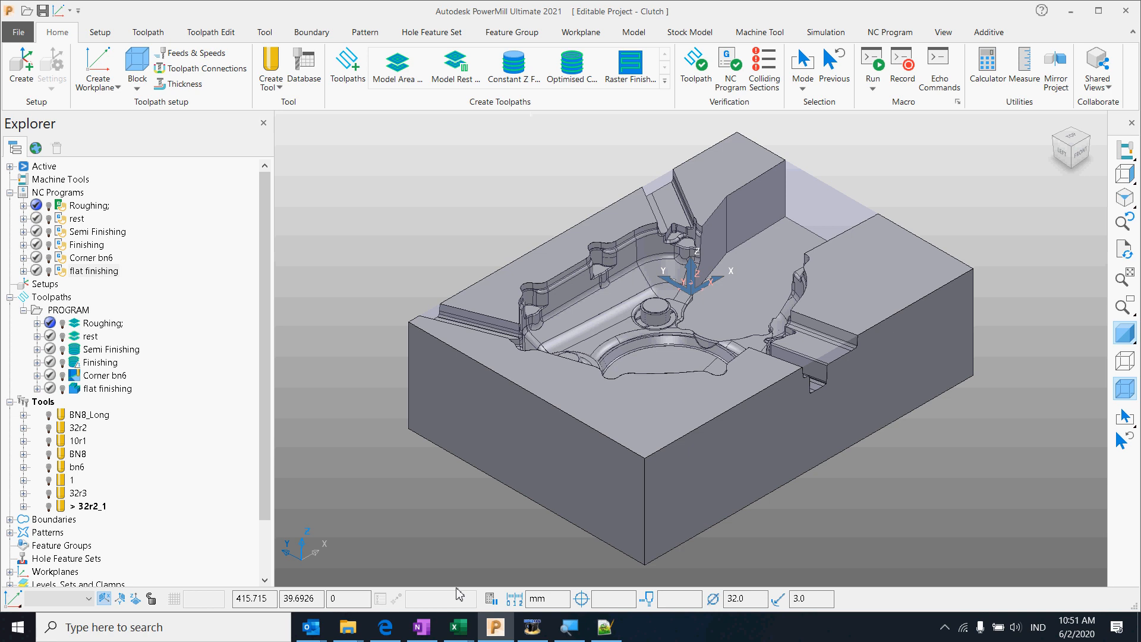
- Switch to File Explorer's project_sheets folder and open sample setupsheet.xlsx in Excel
mouse_move(347, 629)
left_click(423, 571)
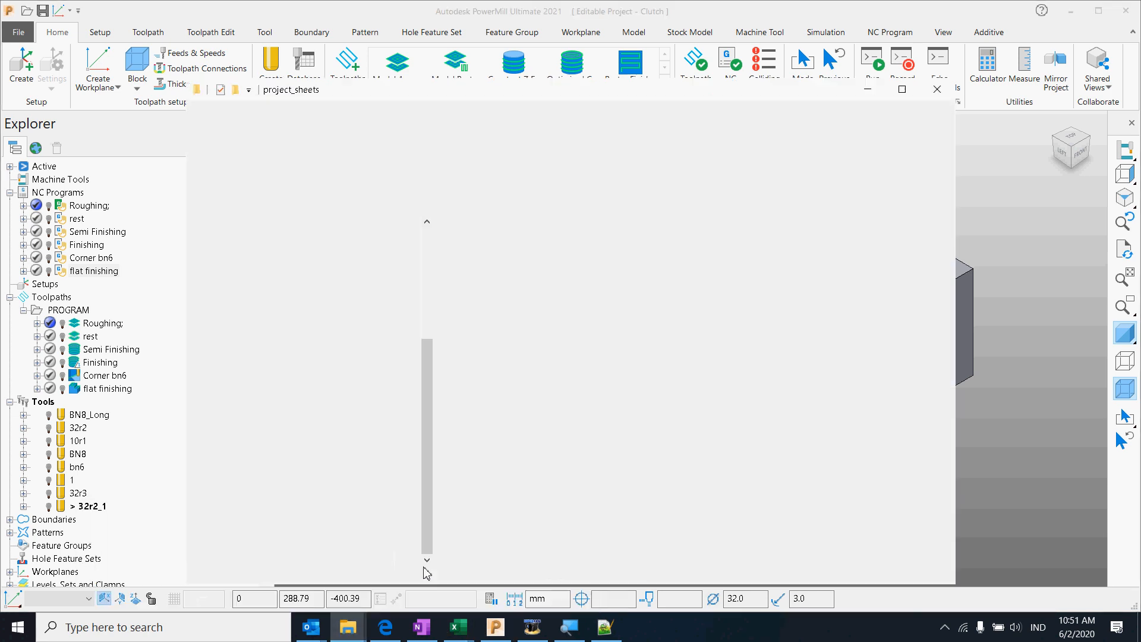
left_click(531, 280)
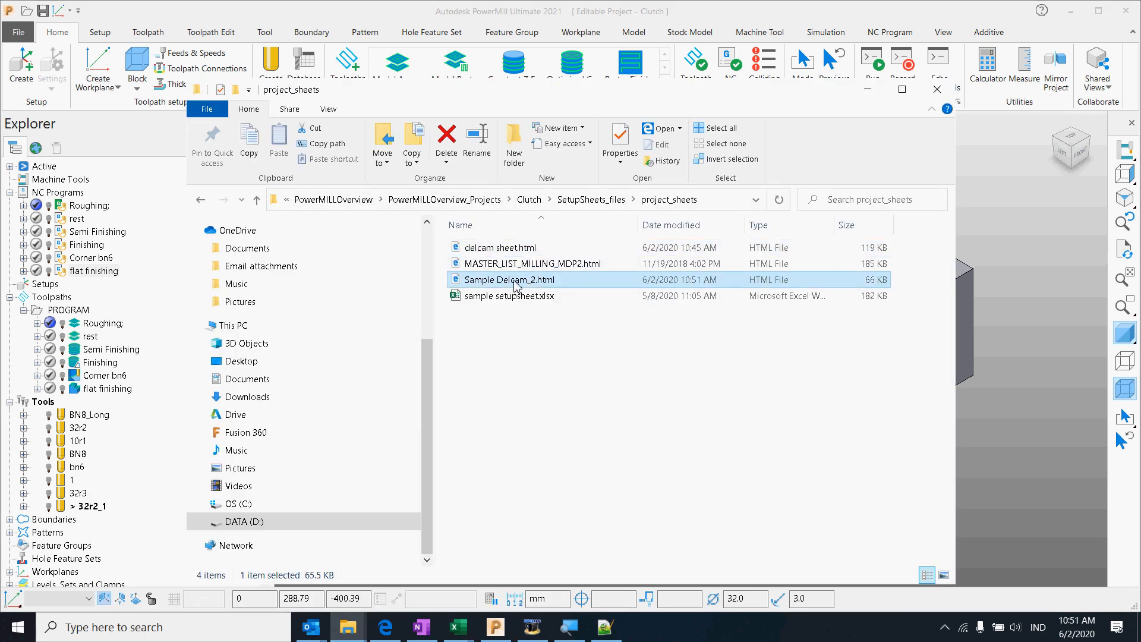
double_click(522, 296)
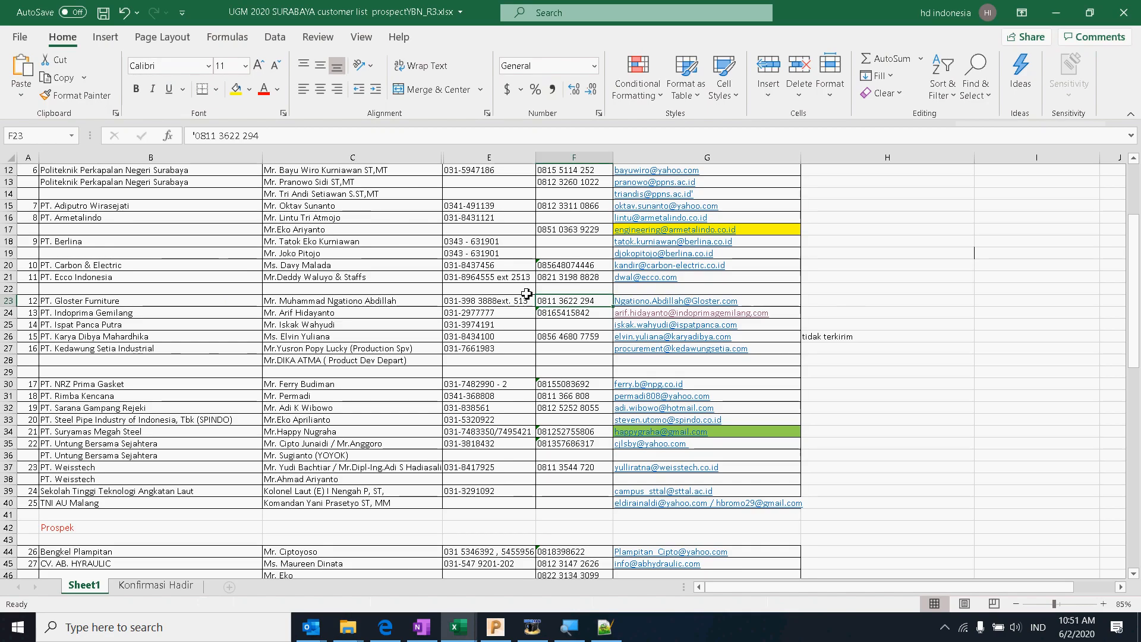
- Examine the sample setup sheet's Delcam logo and its top, front and isometric view pictures
scroll(521, 321, "down", 1)
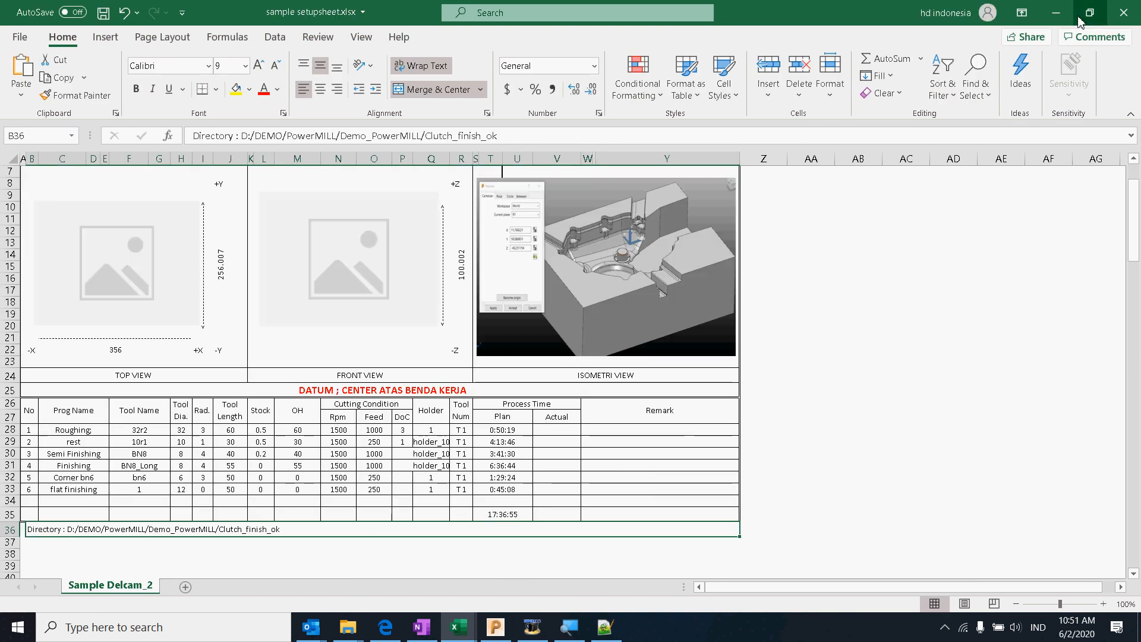
scroll(384, 372, "up", 2)
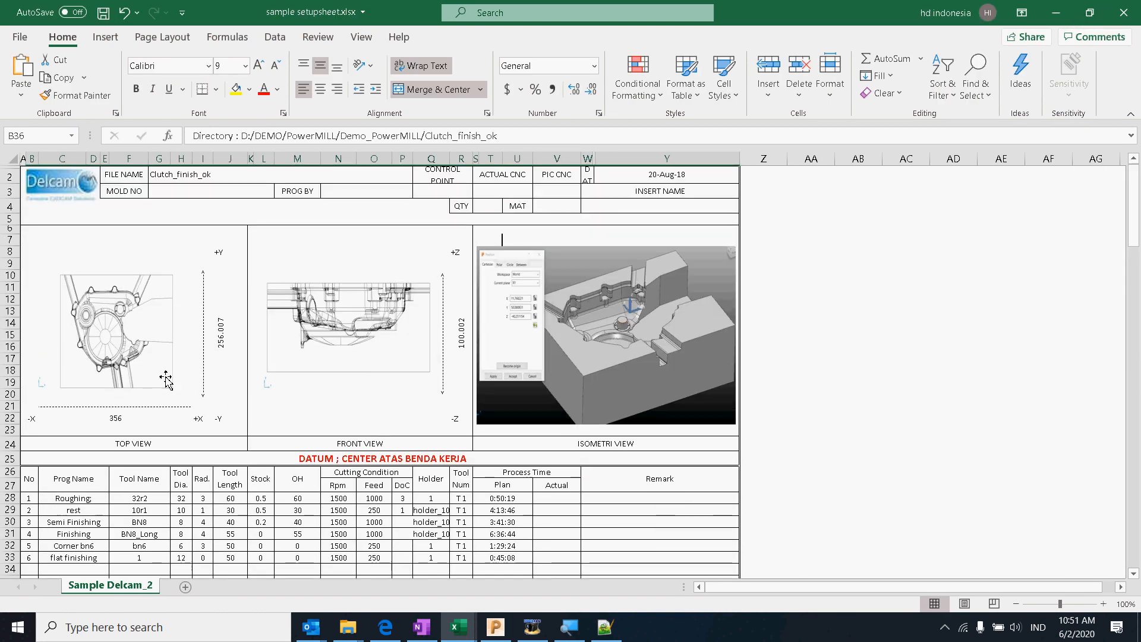
left_click(61, 198)
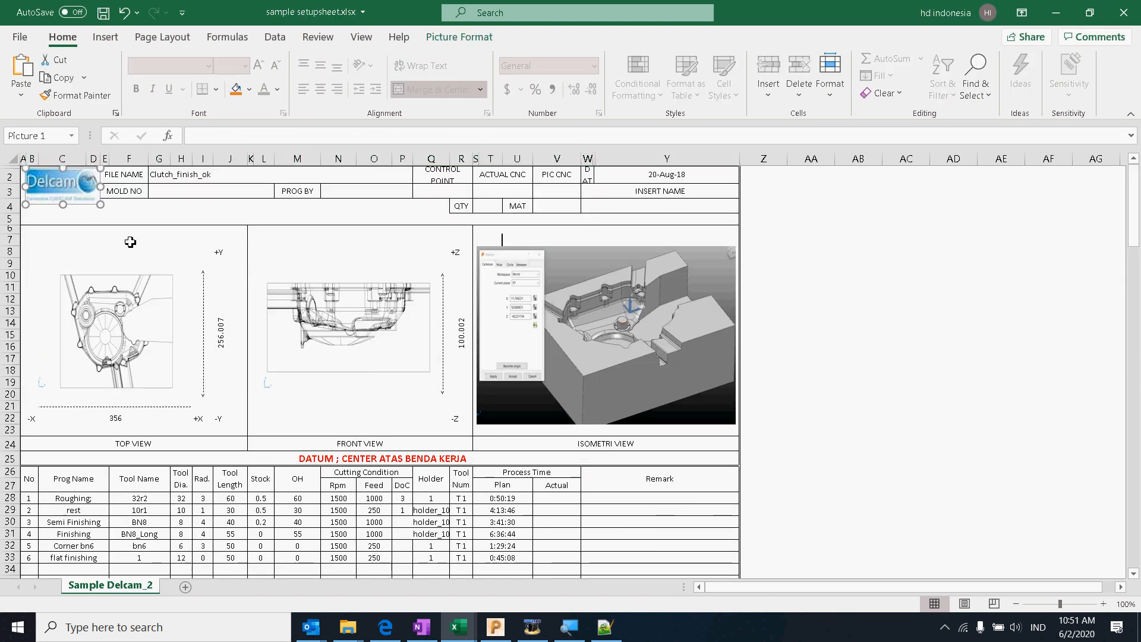
left_click(168, 328)
left_click(396, 334)
left_click(677, 349)
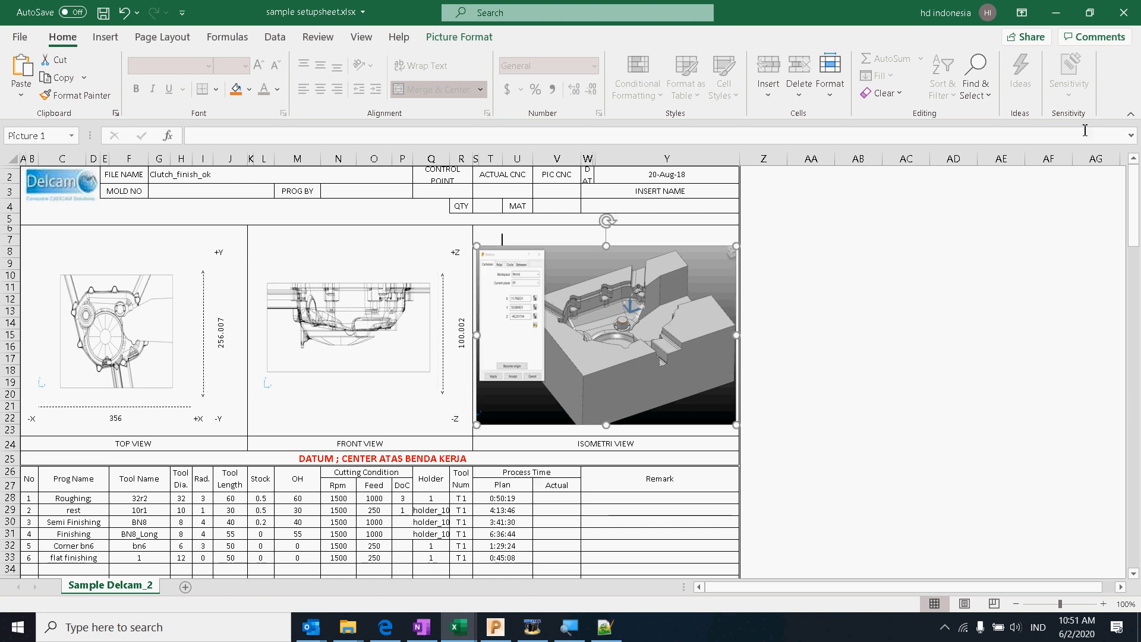
- Switch from the sample setup sheet to PowerMill and hide the block around the clutch model
left_click(1056, 13)
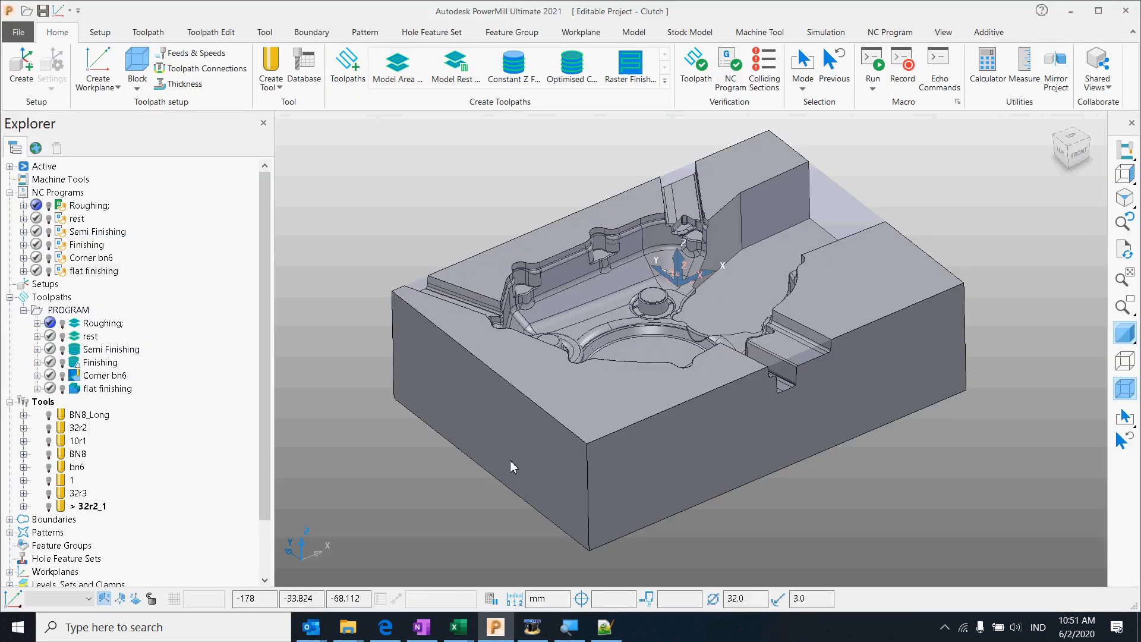
left_click(1123, 396)
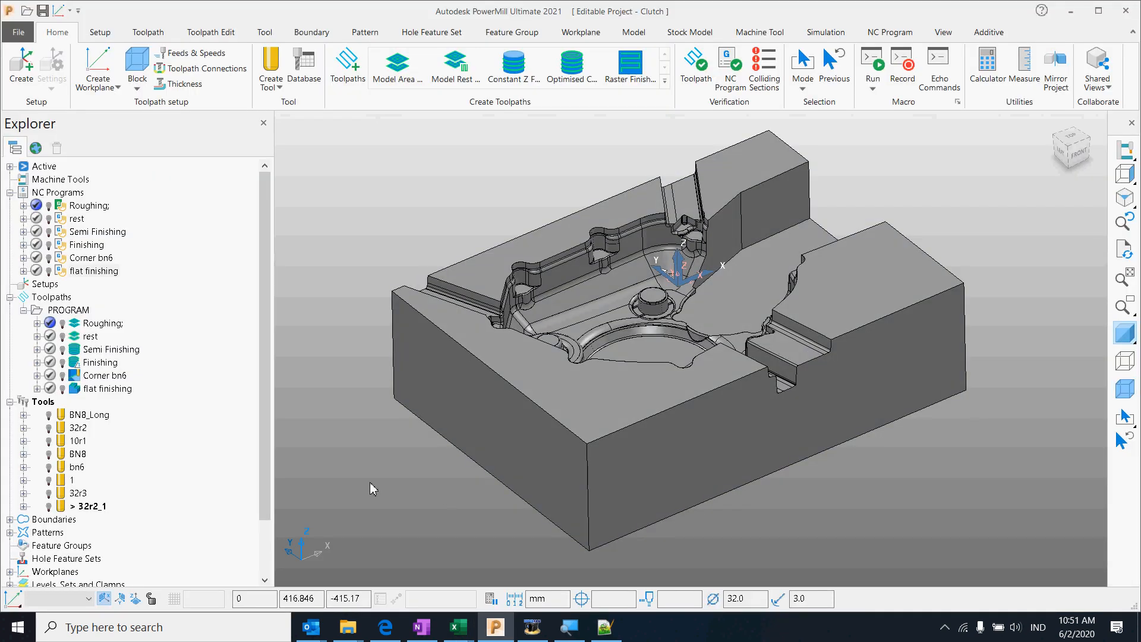
- Switch to File Explorer's Desktop window and open the C:\home folder
mouse_move(348, 635)
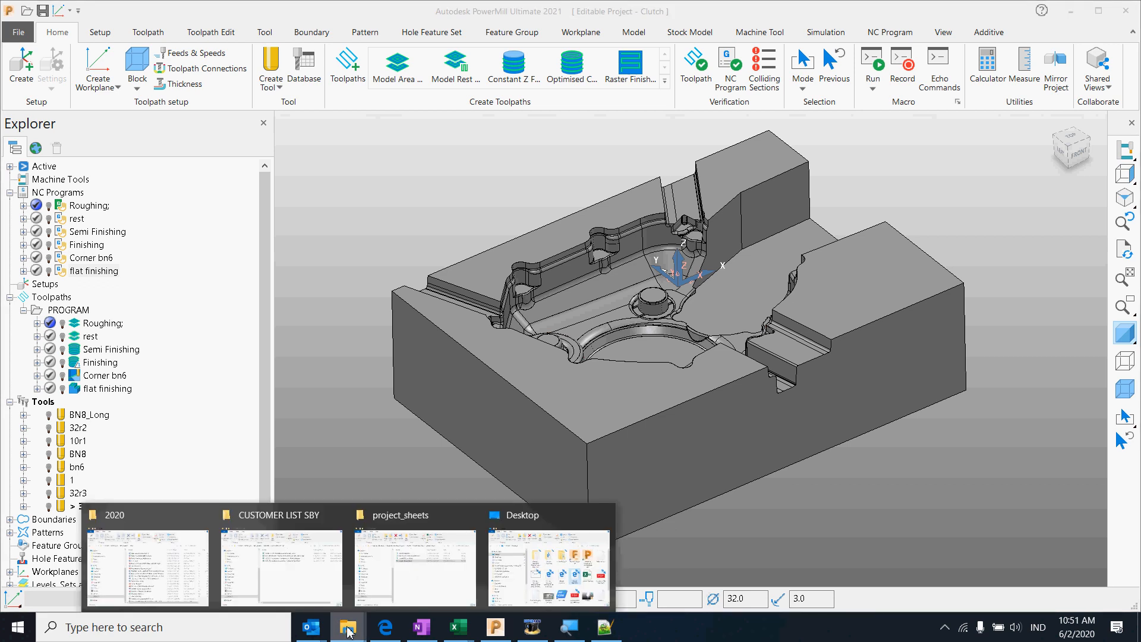
left_click(514, 566)
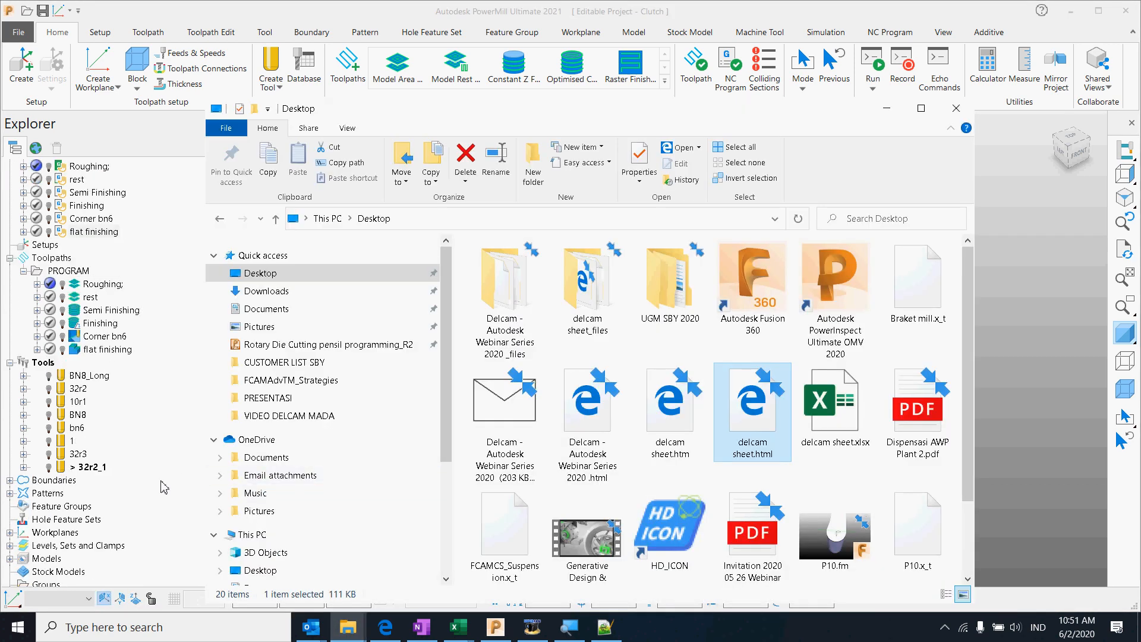
scroll(261, 535, "down", 5)
scroll(276, 559, "down", 1)
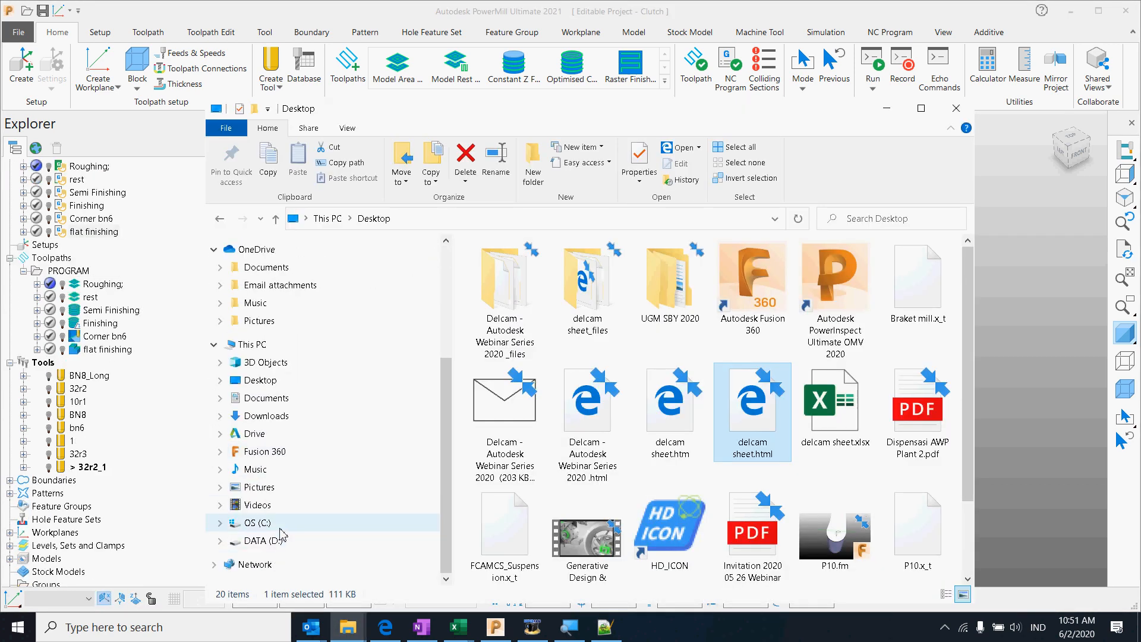
left_click(261, 522)
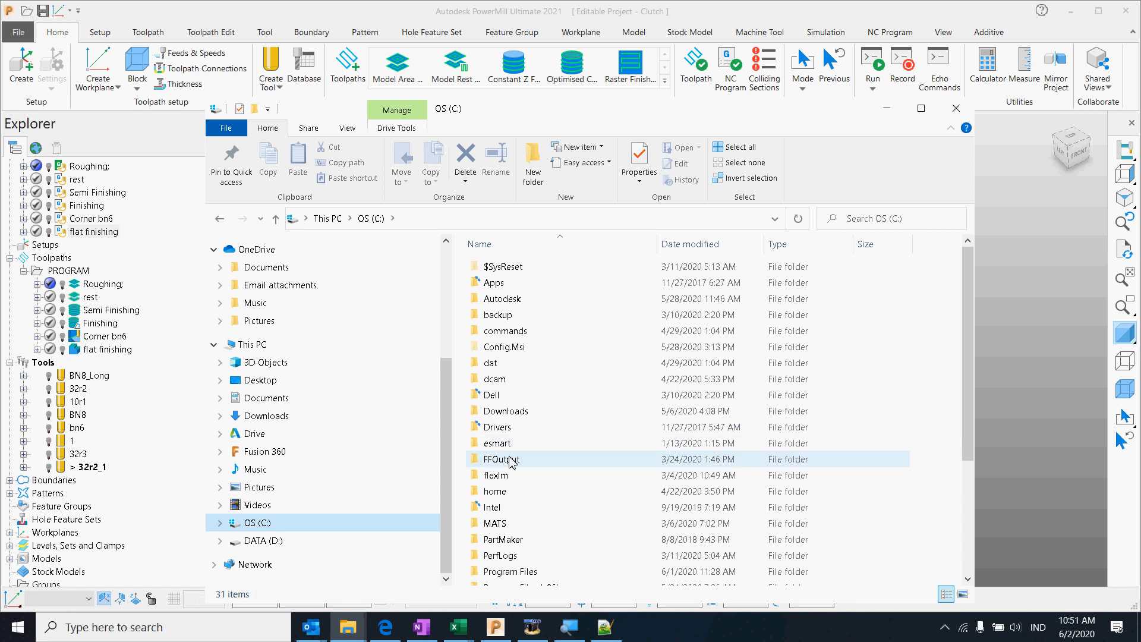
left_click(515, 493)
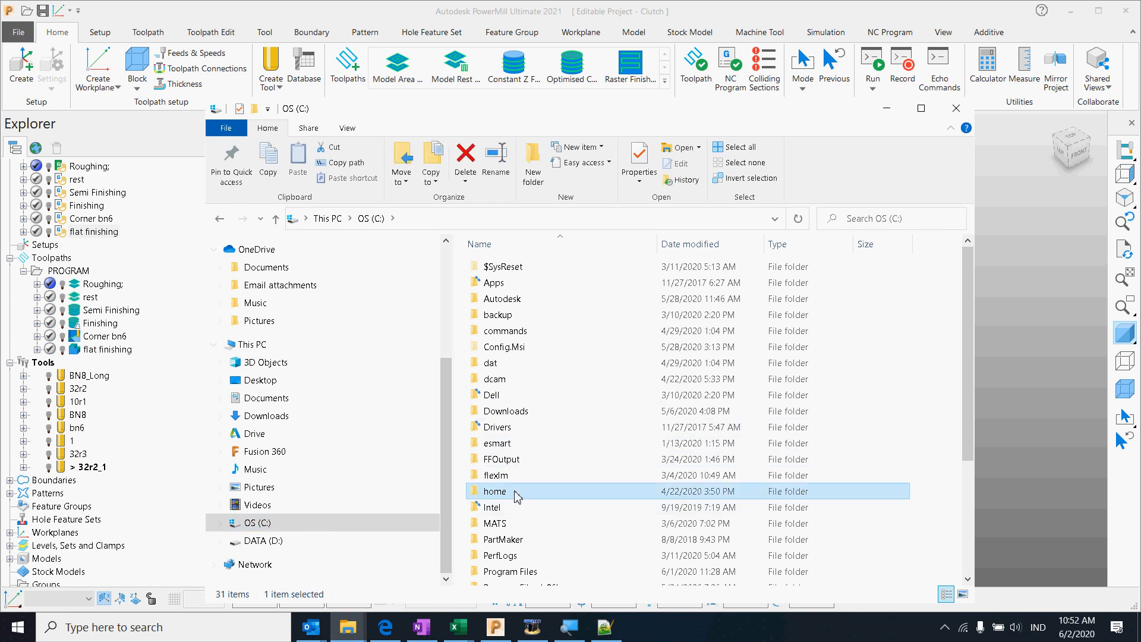
double_click(516, 496)
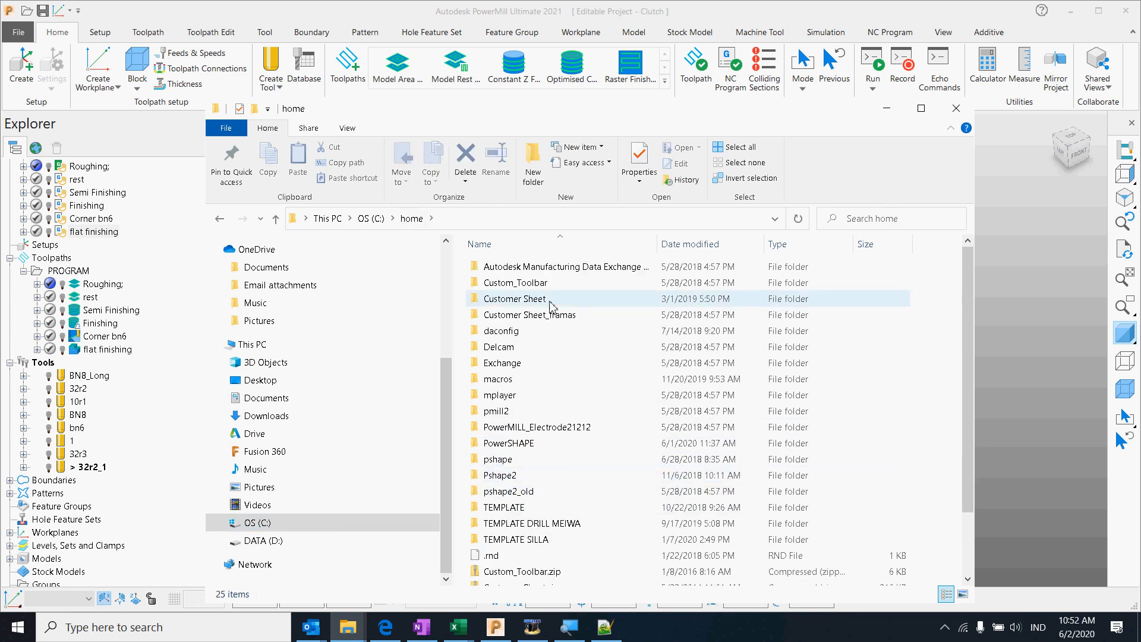
- Open the Customer Sheet folder and select the Sample Delcam_2.html template among its files
left_click(530, 299)
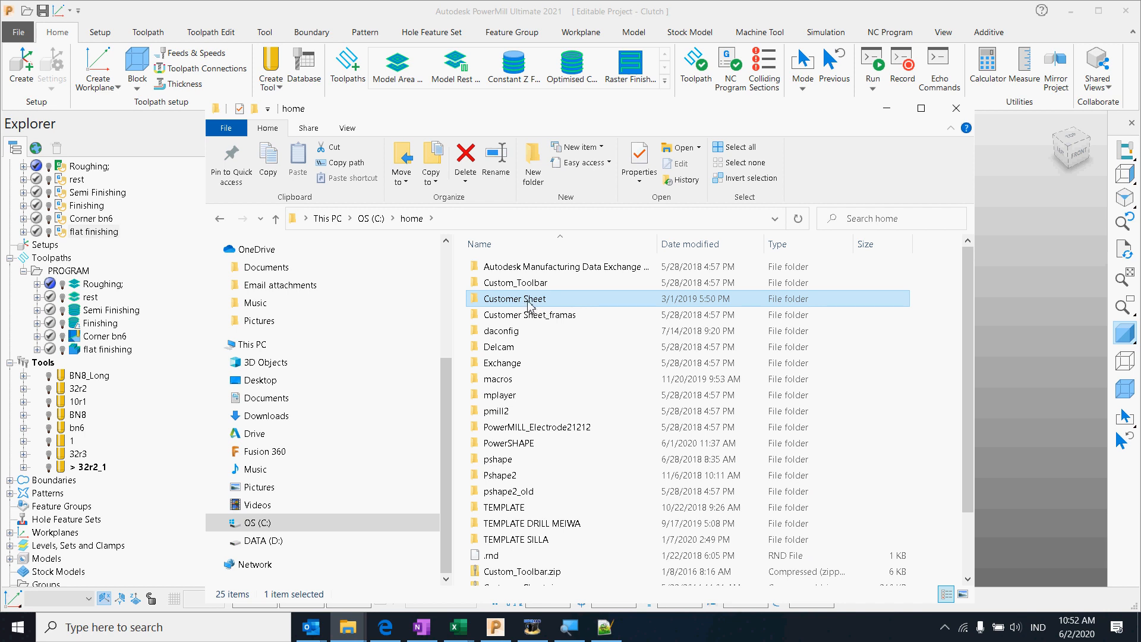
double_click(529, 300)
scroll(558, 449, "down", 1)
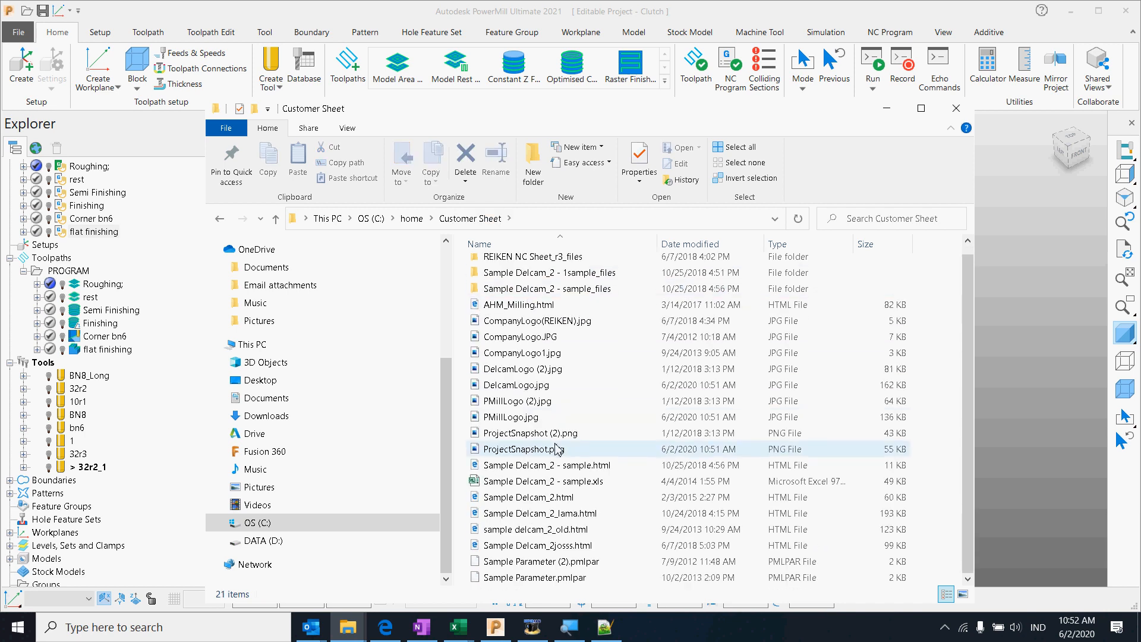
left_click(542, 499)
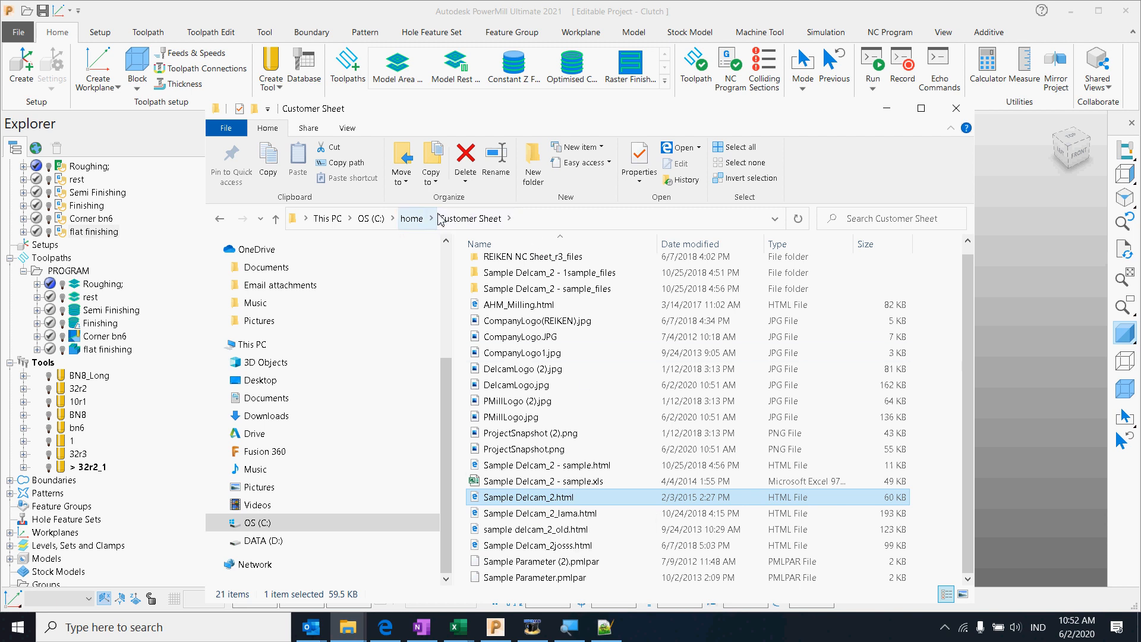
- Go back to the home folder, open its macros folder and select Sample Setup Sheet 2012.mac
left_click(410, 218)
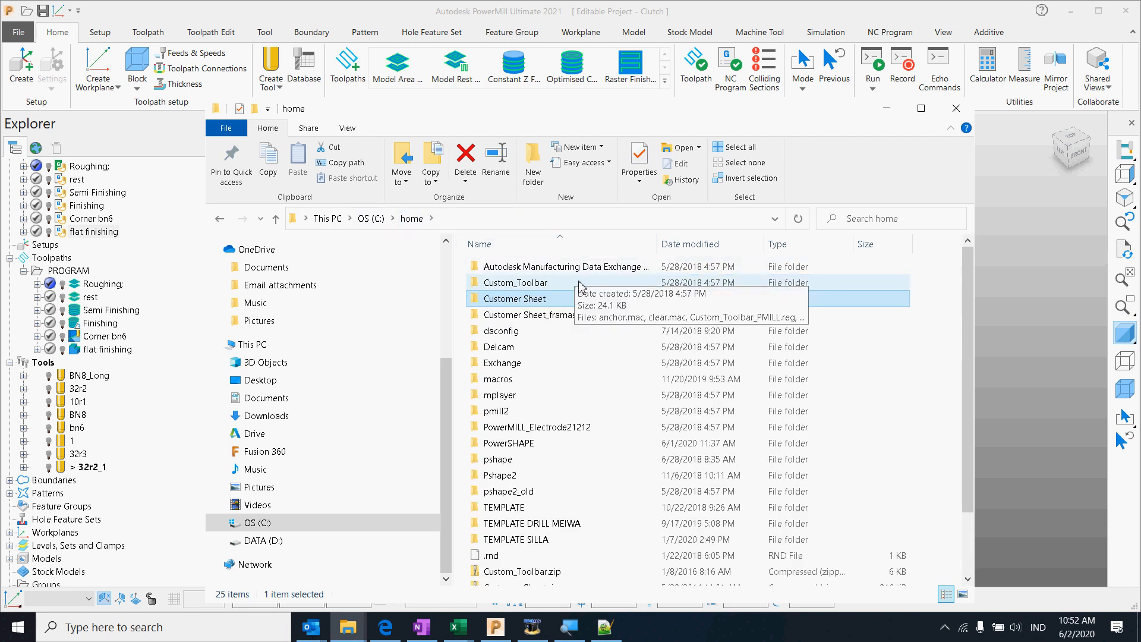
left_click(560, 384)
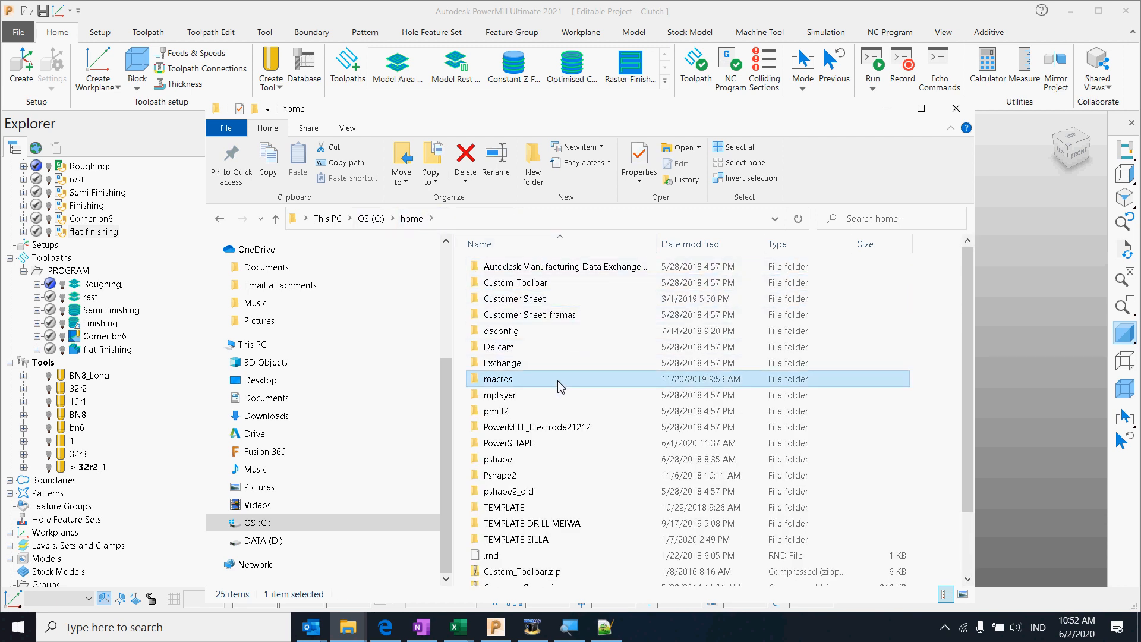
double_click(559, 383)
scroll(558, 457, "down", 3)
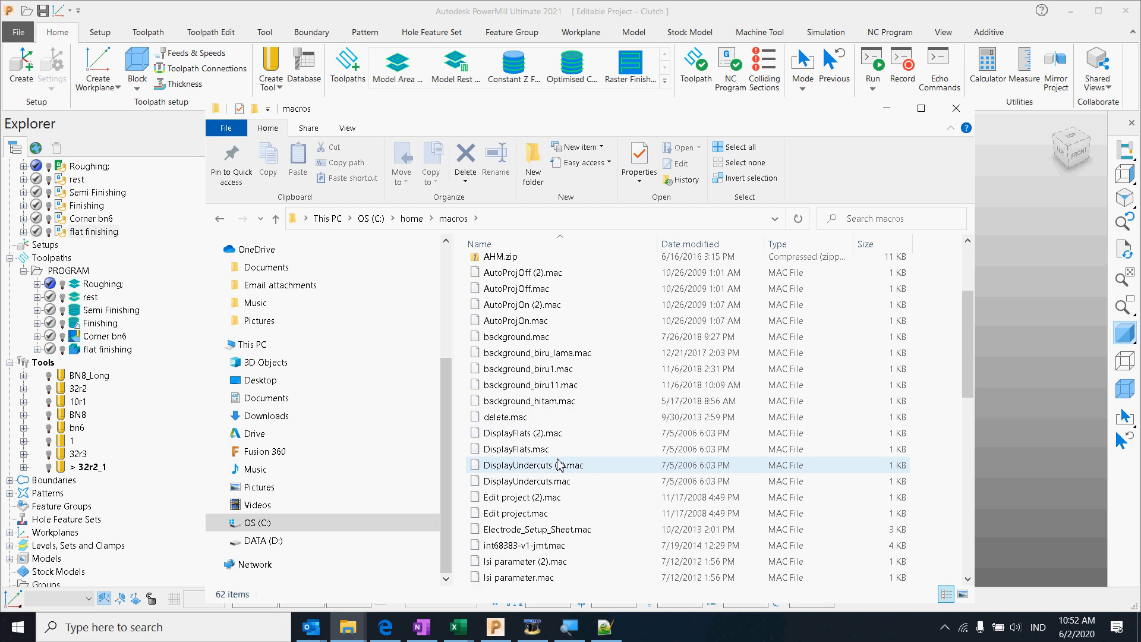
scroll(576, 339, "down", 3)
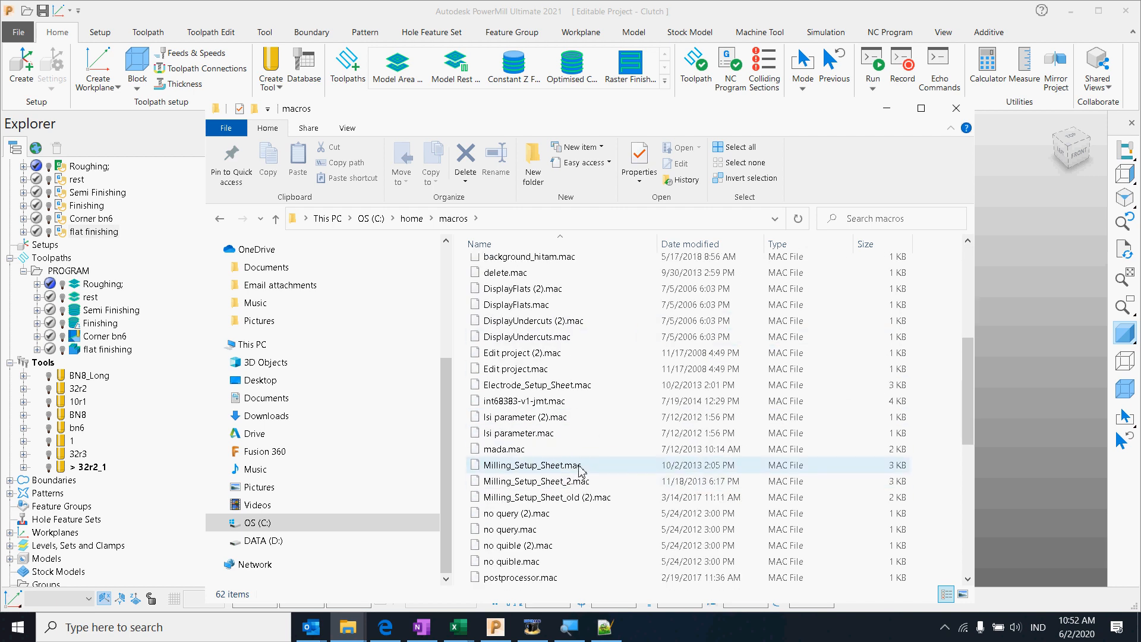
scroll(571, 466, "down", 6)
left_click(551, 467)
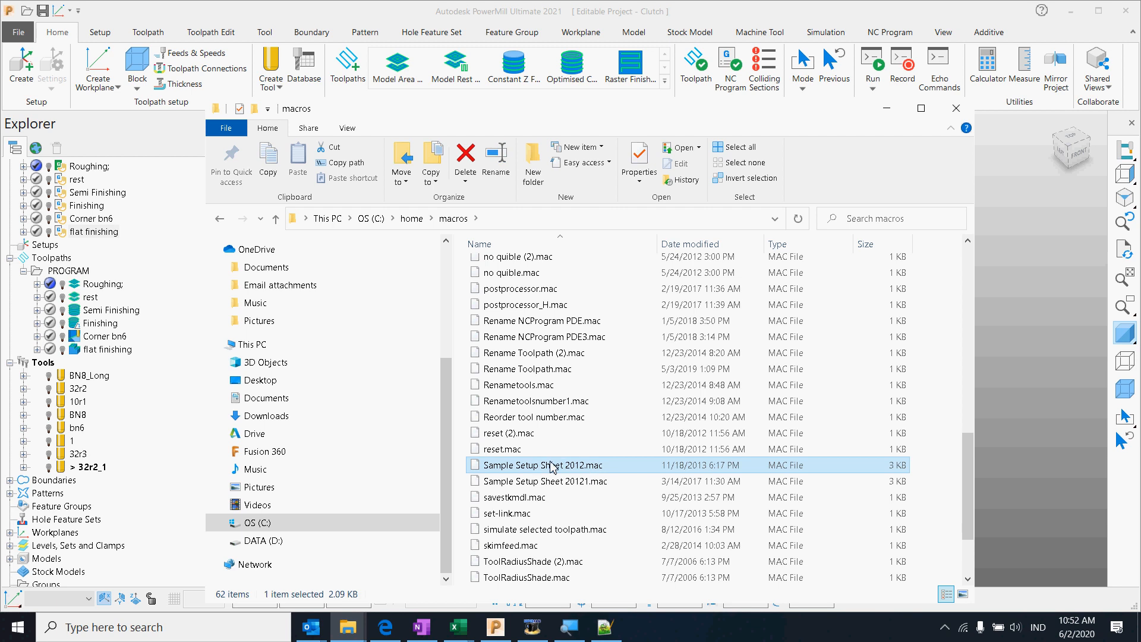
- Open Sample Setup Sheet 2012.mac for editing in Notepad++
right_click(556, 466)
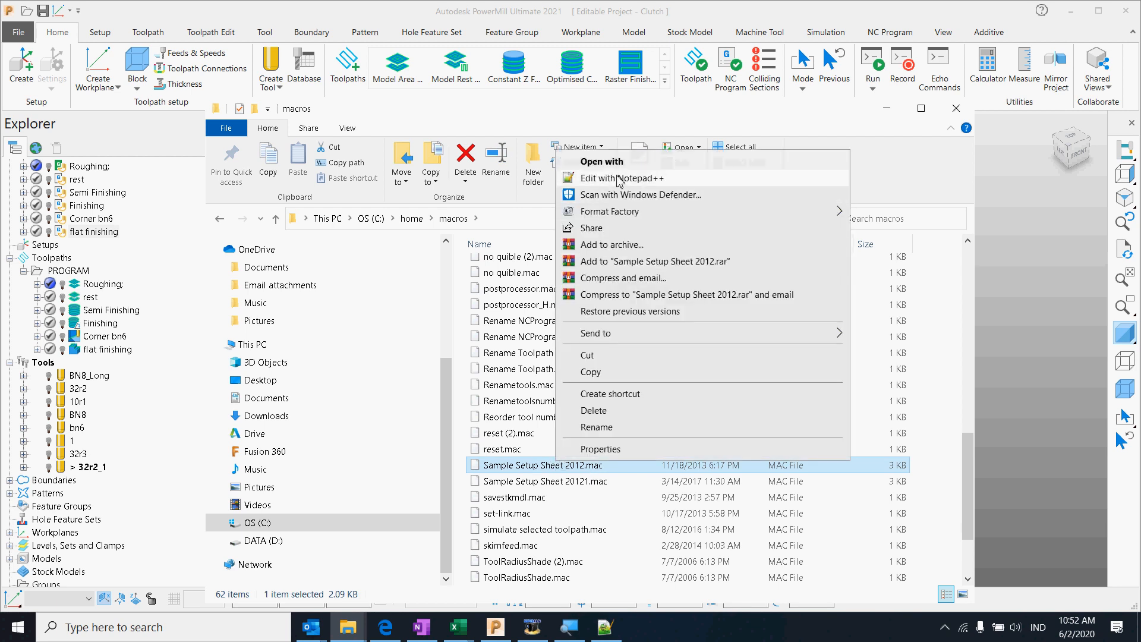
left_click(618, 173)
left_click(563, 466)
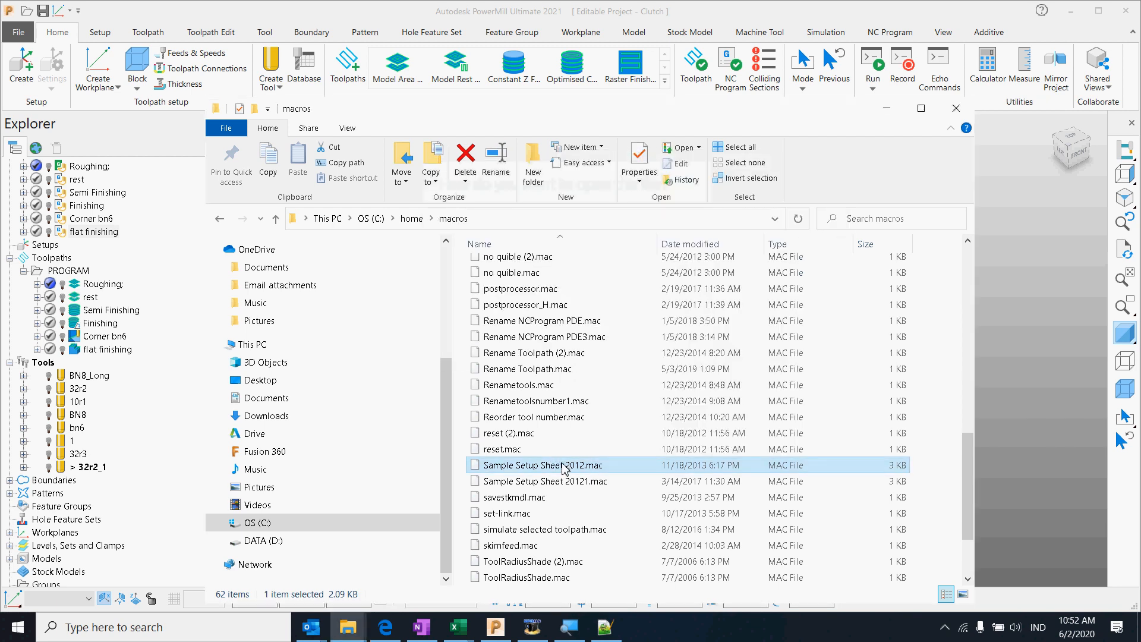
right_click(563, 467)
left_click(618, 179)
left_click(410, 274)
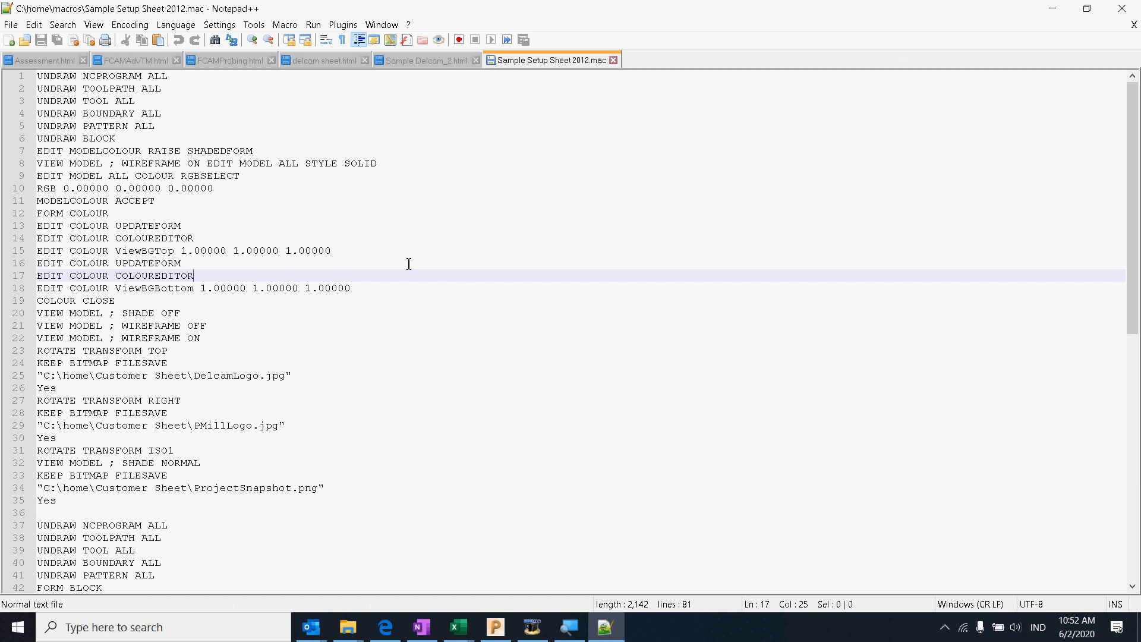
- Examine the macro's save paths for the three snapshot images and its template paths in lines 50 and 62
scroll(190, 185, "down", 5)
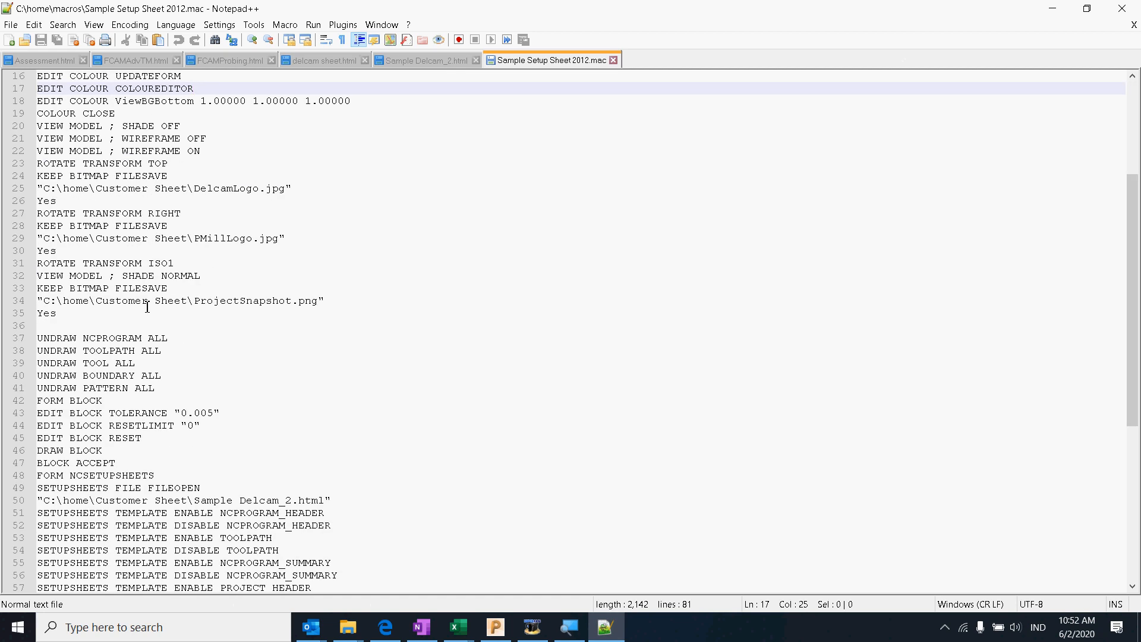
left_click_drag(44, 300, 324, 305)
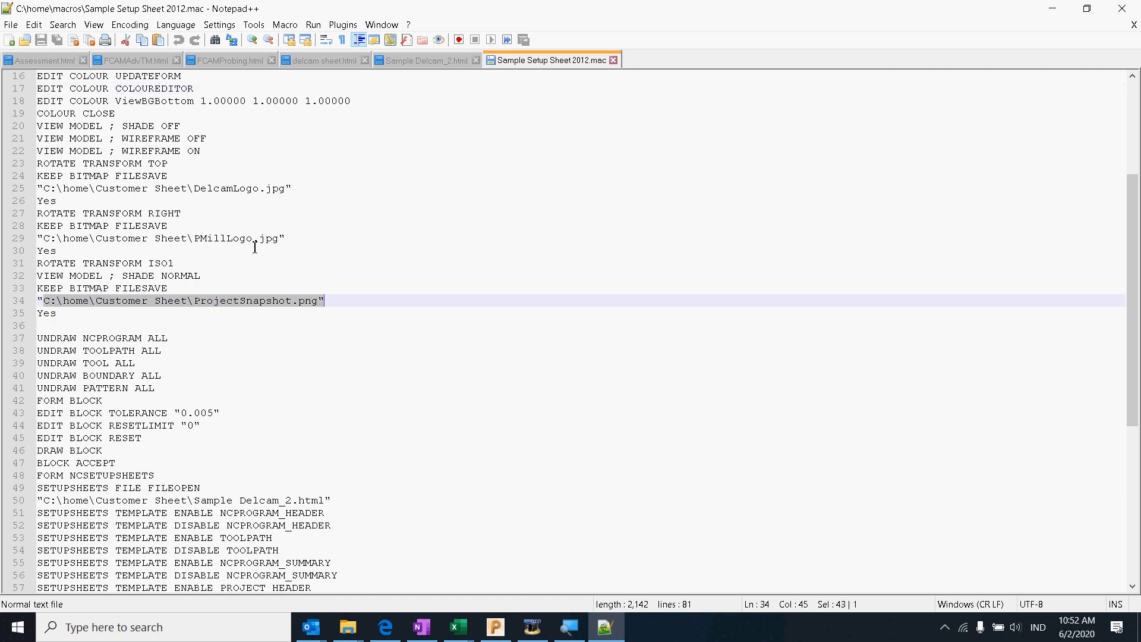
left_click_drag(149, 239, 260, 239)
left_click_drag(179, 188, 247, 176)
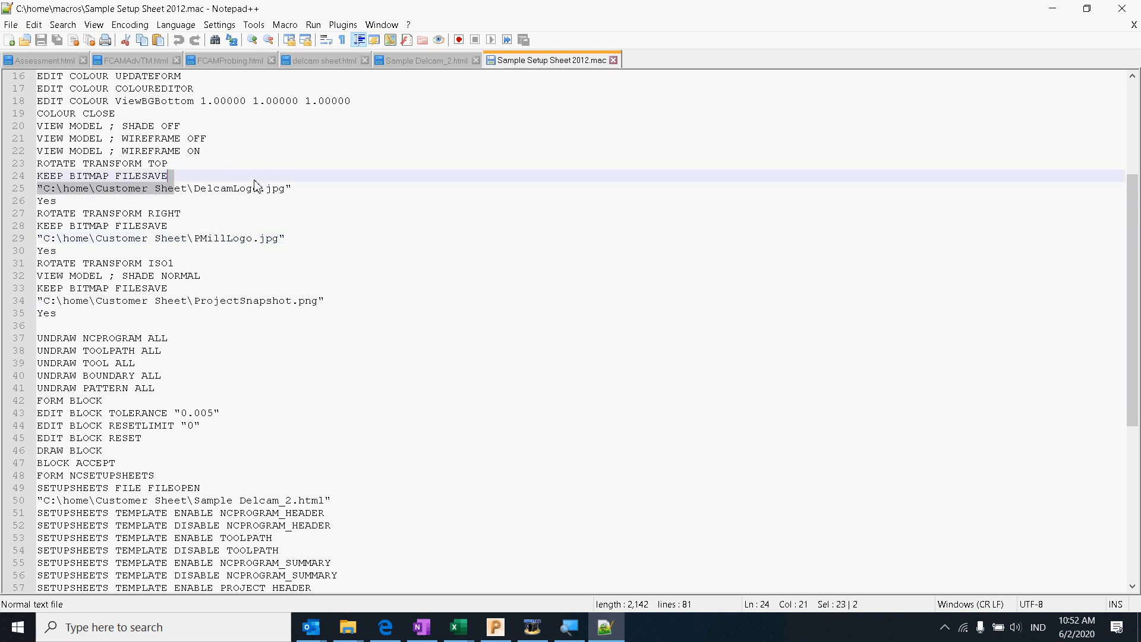
scroll(244, 179, "up", 3)
scroll(244, 178, "down", 4)
scroll(260, 323, "down", 4)
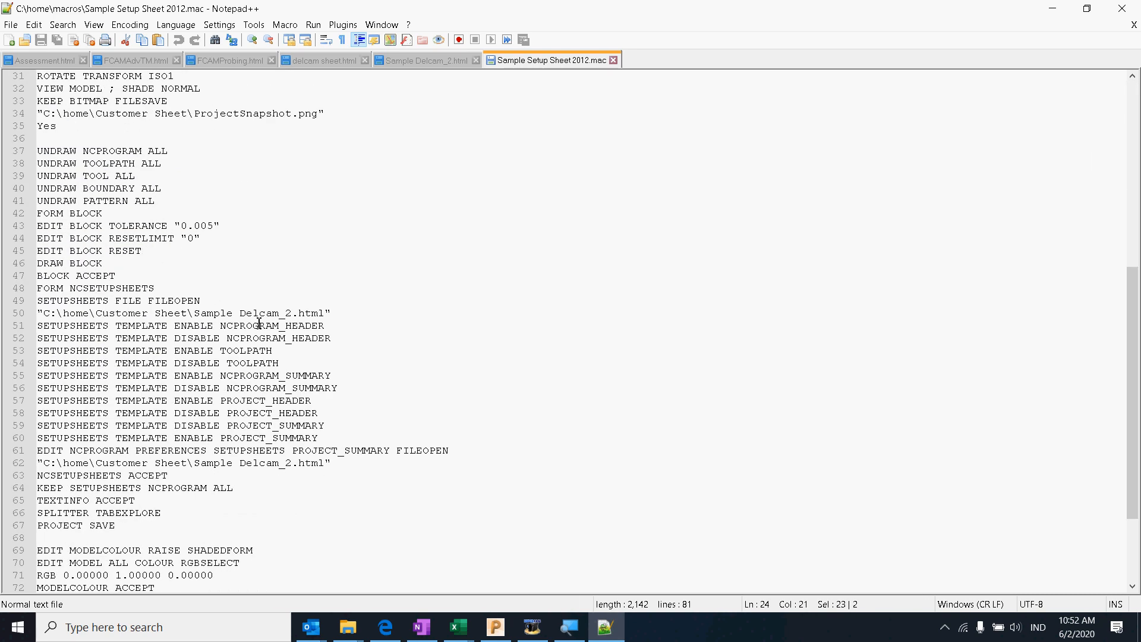
left_click_drag(48, 313, 194, 314)
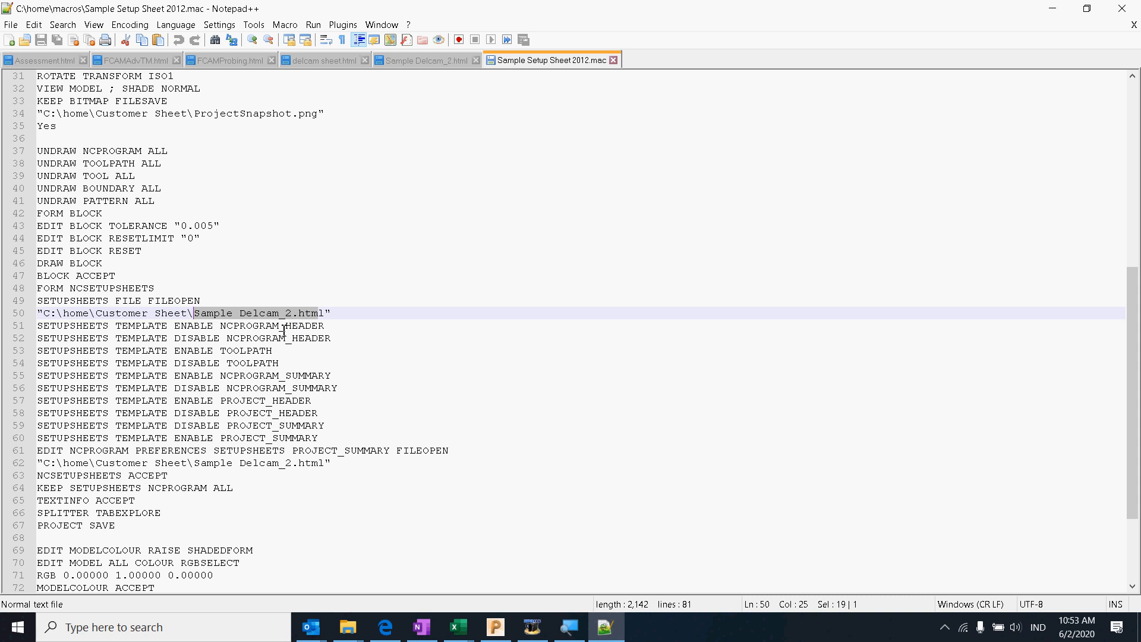
scroll(284, 331, "down", 3)
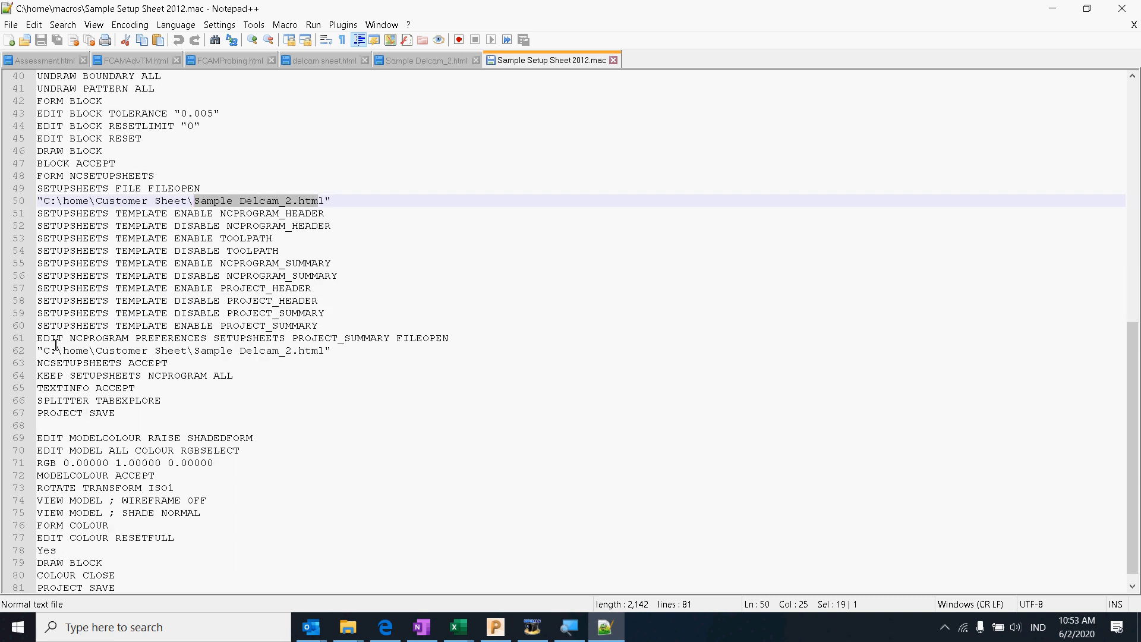
left_click_drag(55, 345, 323, 357)
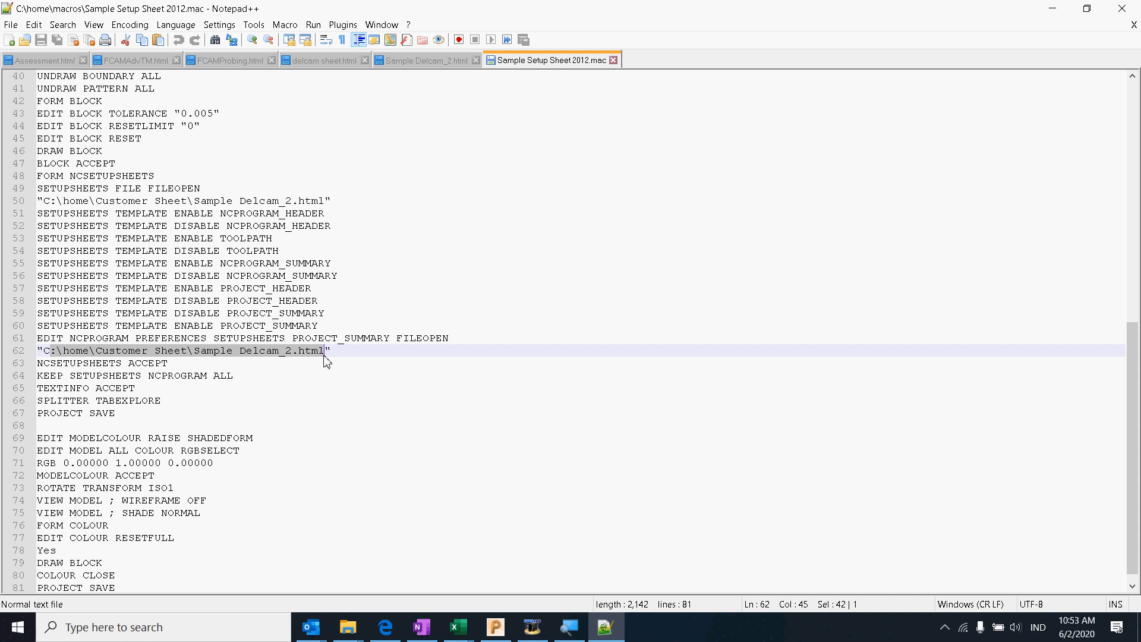
scroll(237, 365, "down", 1)
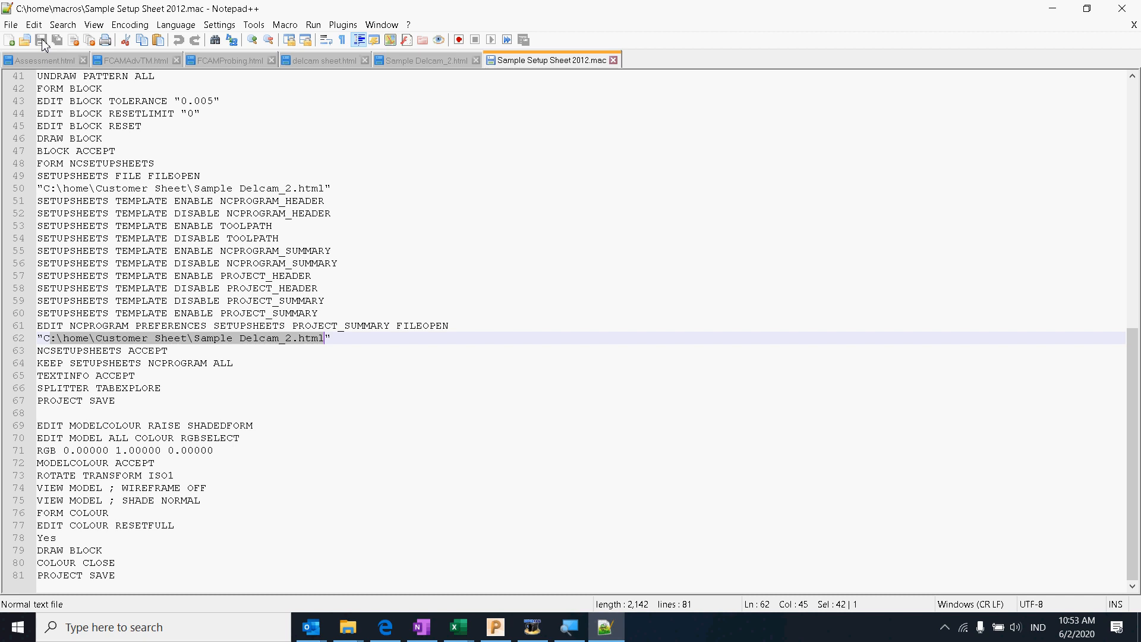
- Return to File Explorer and open the pmill2 folder inside C:\home
left_click(1052, 8)
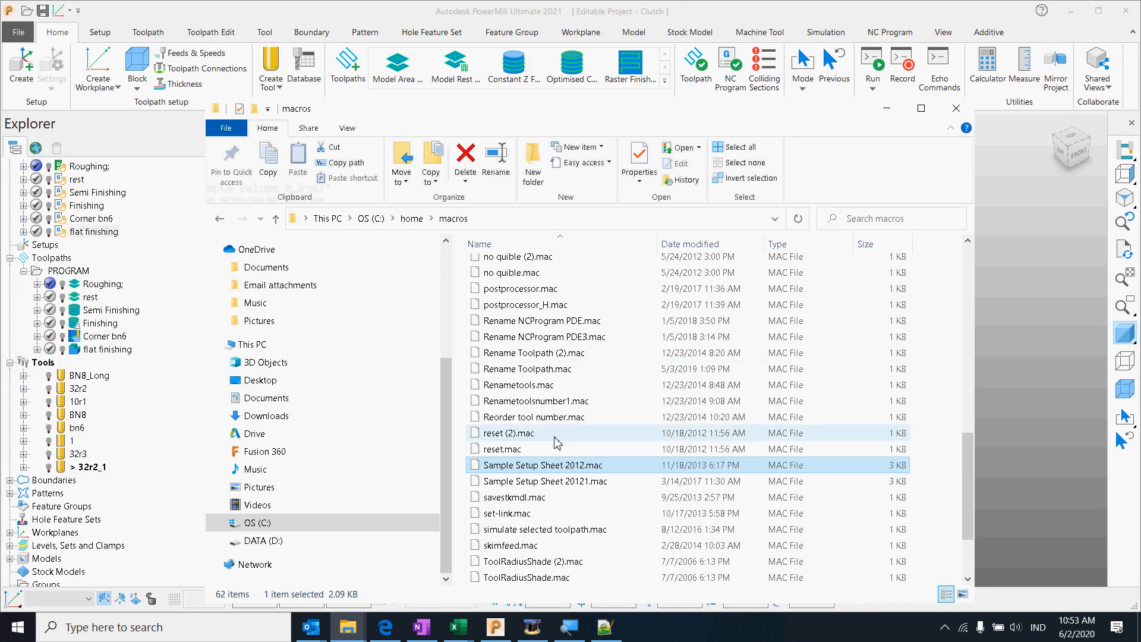
left_click(411, 218)
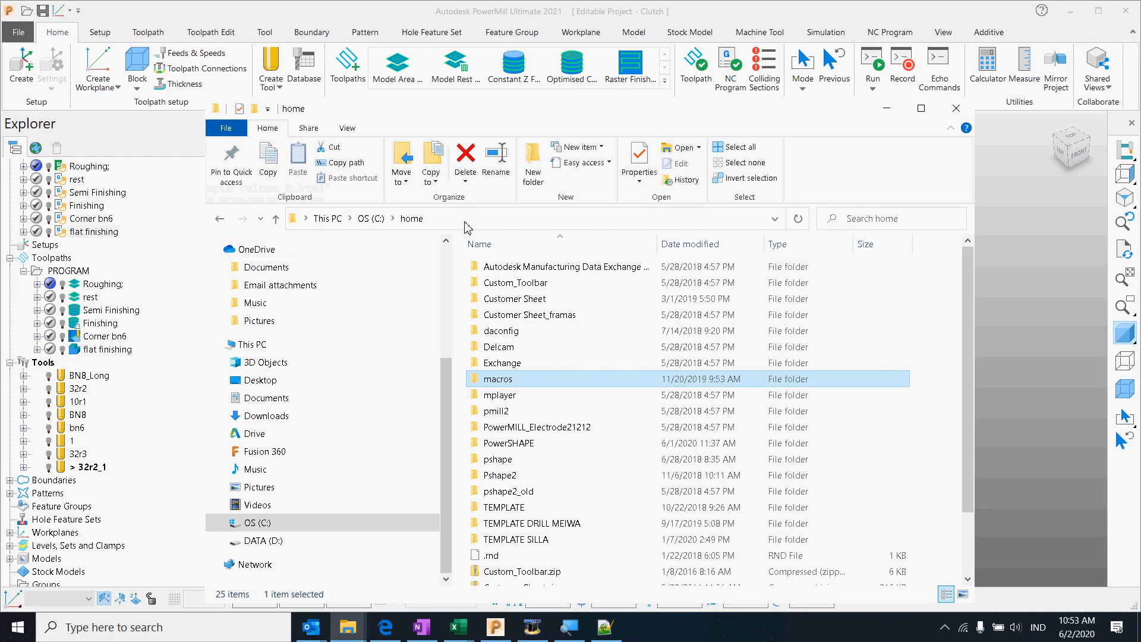
scroll(555, 470, "down", 2)
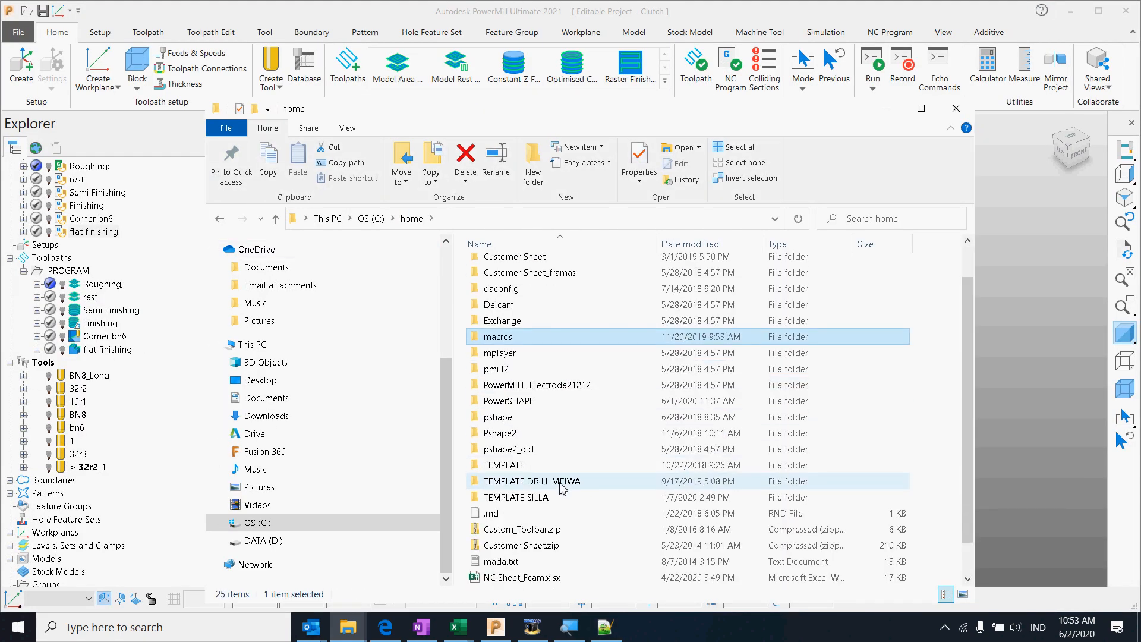
scroll(558, 483, "up", 2)
left_click(499, 411)
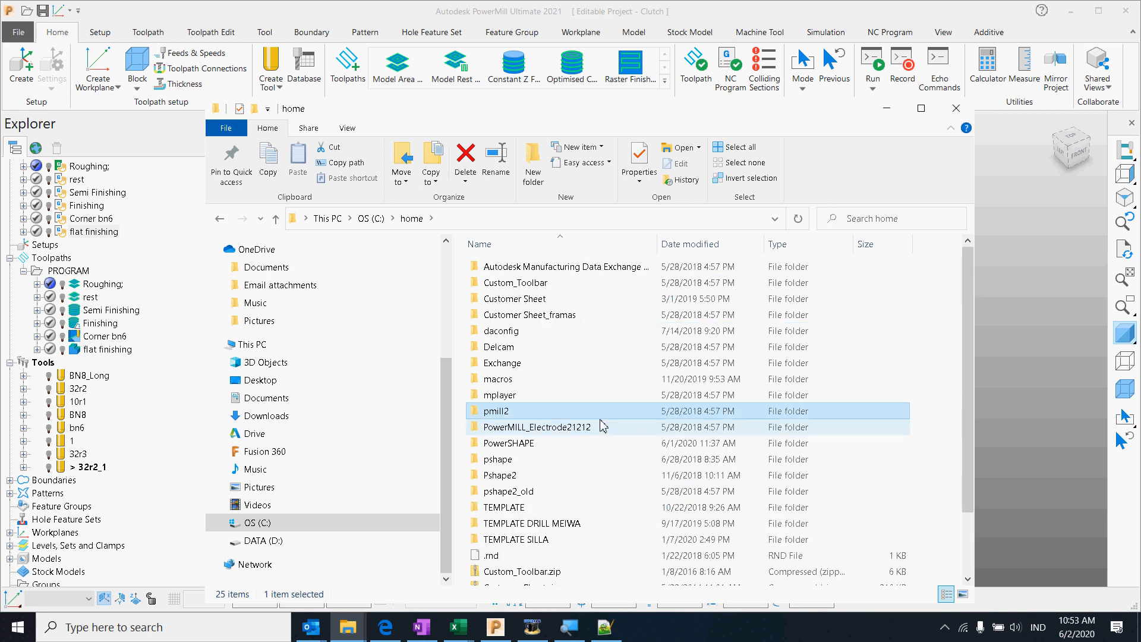
double_click(504, 414)
- Open the user_menu file in Notepad++ and highlight the PowerMILL Rolling Demo file path in line 24
left_click(531, 350)
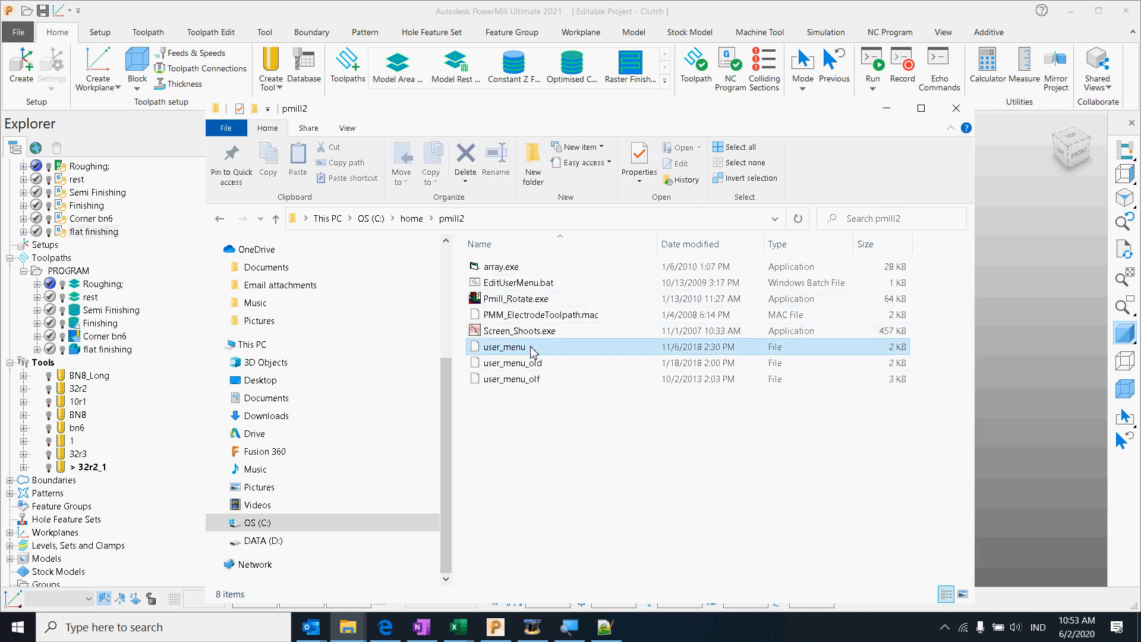
right_click(531, 348)
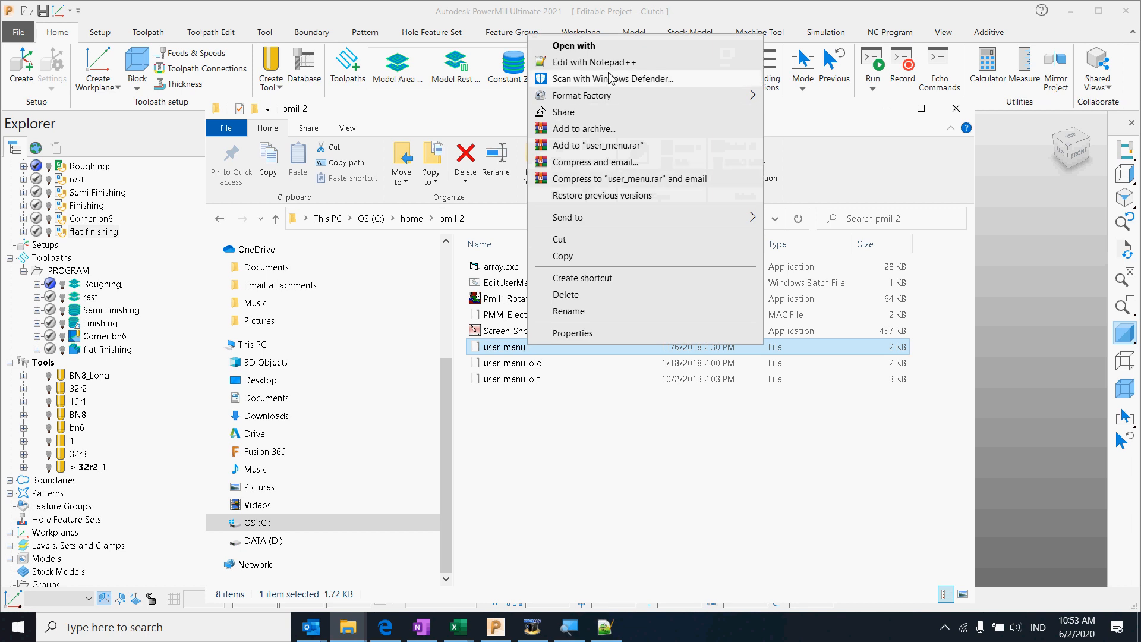
left_click(595, 62)
left_click(410, 289)
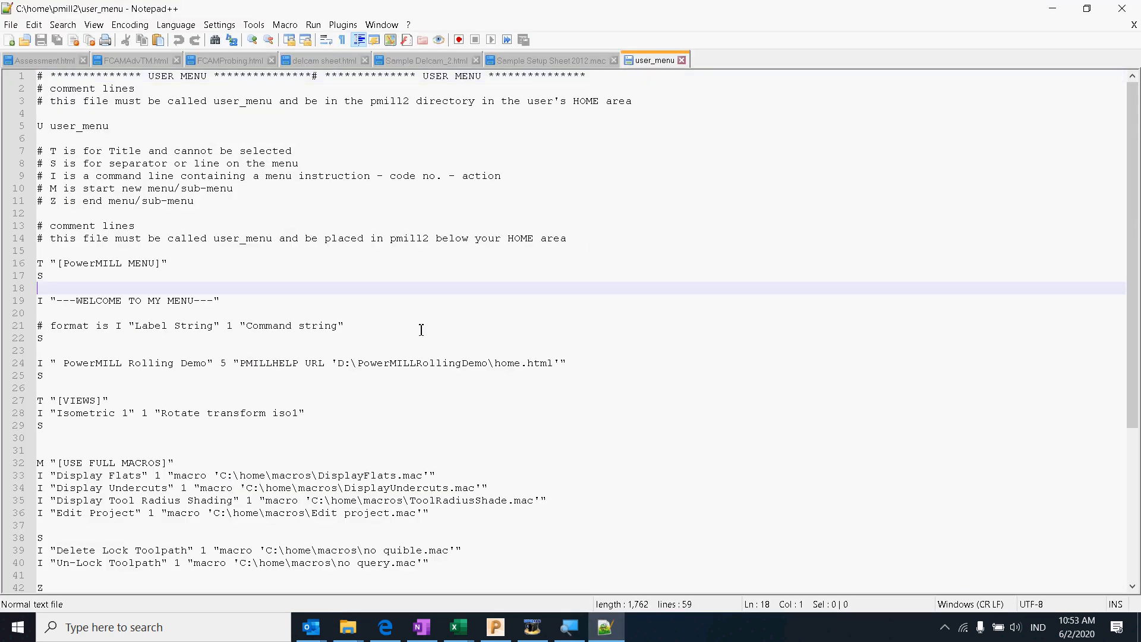
left_click_drag(521, 363, 349, 363)
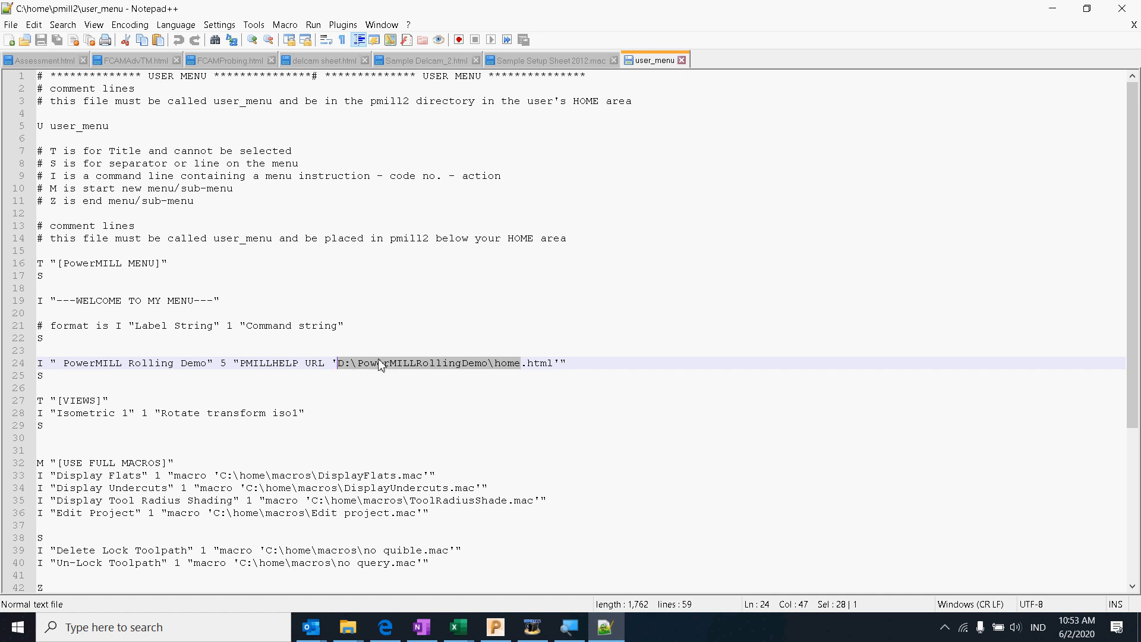
- Reopen the user_menu file from the pmill2 folder in Notepad++ and highlight the Display Flats macro entry in line 33
left_click(369, 401)
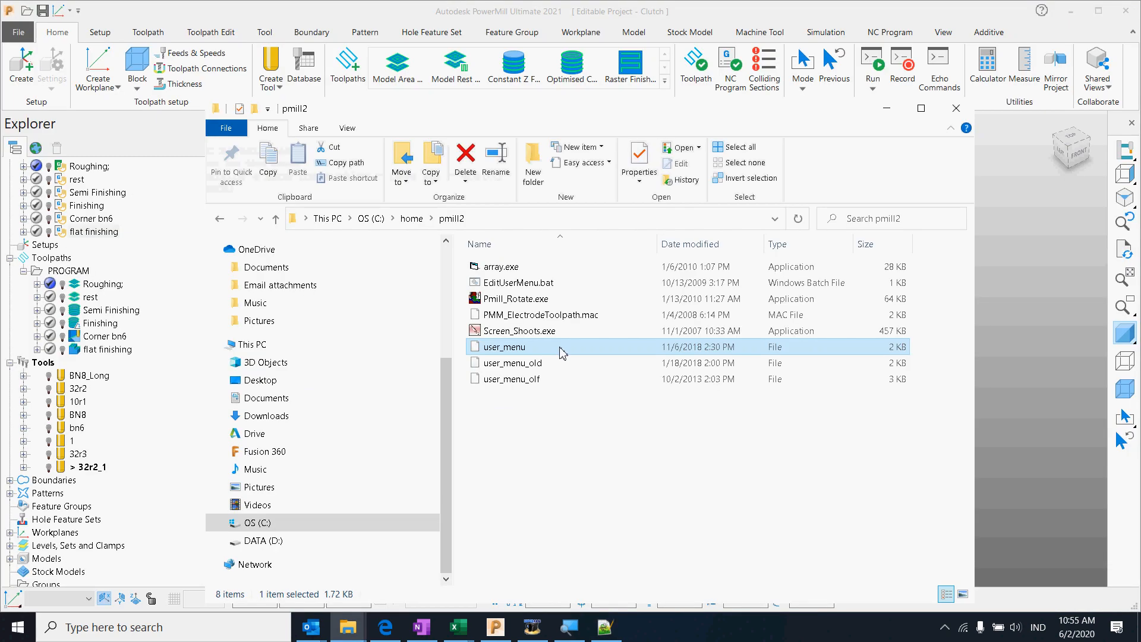
right_click(559, 359)
left_click(643, 66)
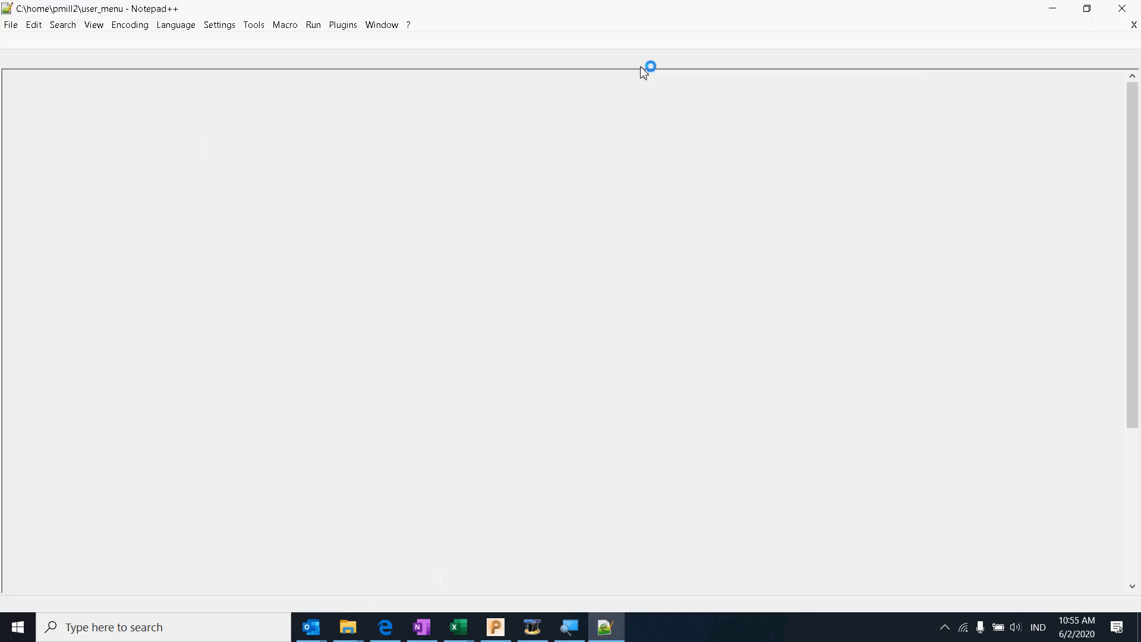
scroll(305, 368, "down", 2)
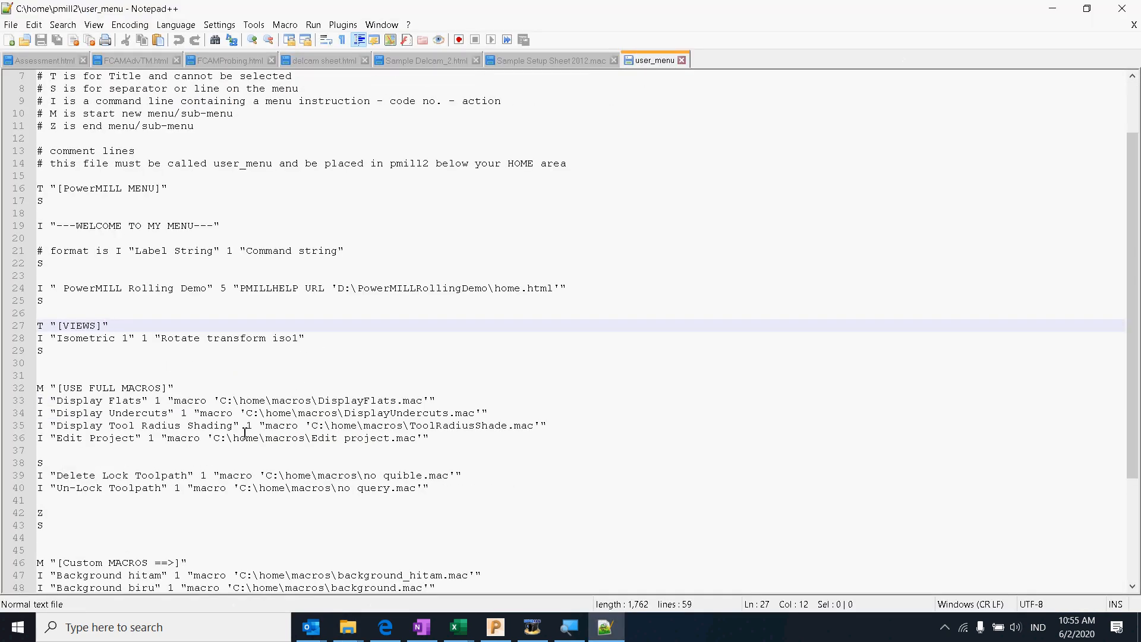
left_click_drag(91, 402, 357, 407)
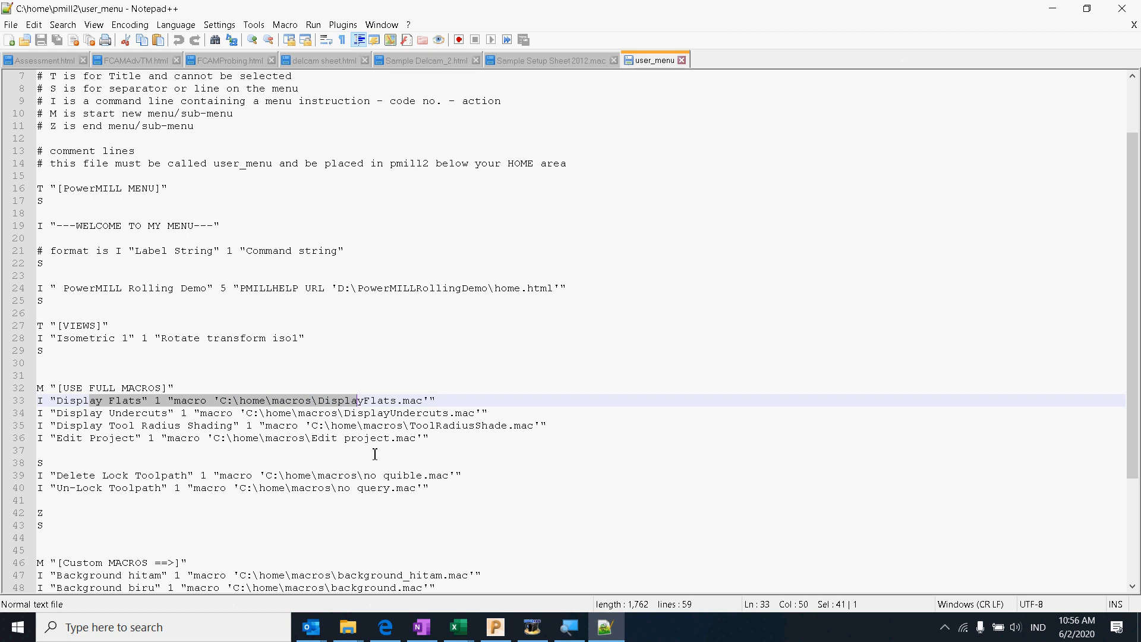
- Examine the CREATE Verification entry in line 53, highlighting its label, macro folder path and Sample Setup Sheet 2012.mac file name
scroll(375, 454, "down", 1)
scroll(354, 459, "down", 3)
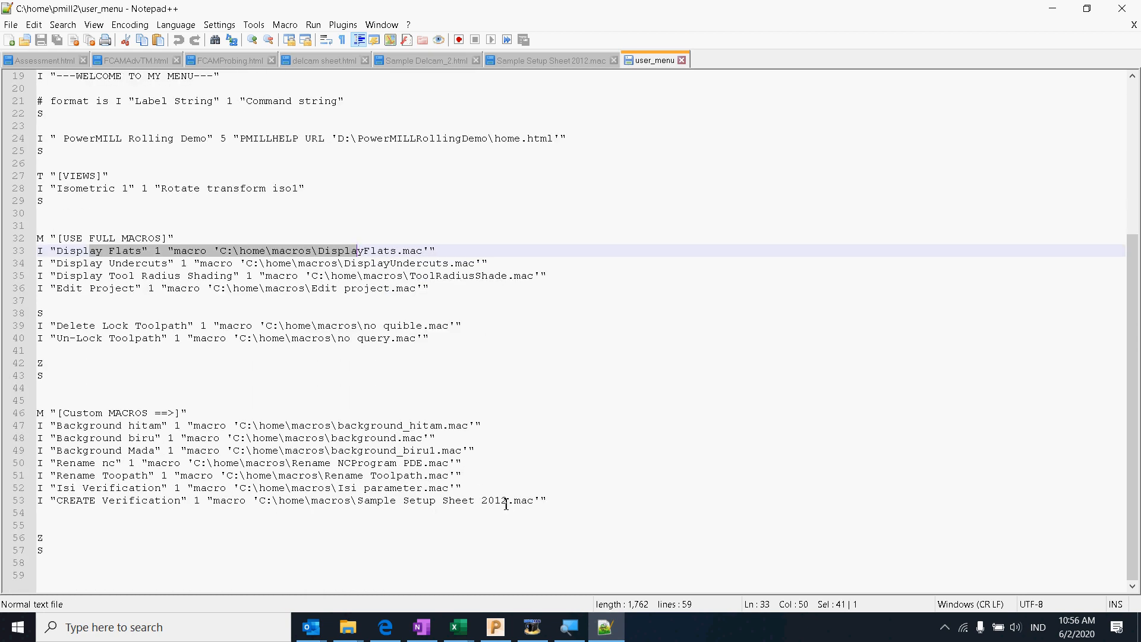
left_click_drag(505, 504, 362, 507)
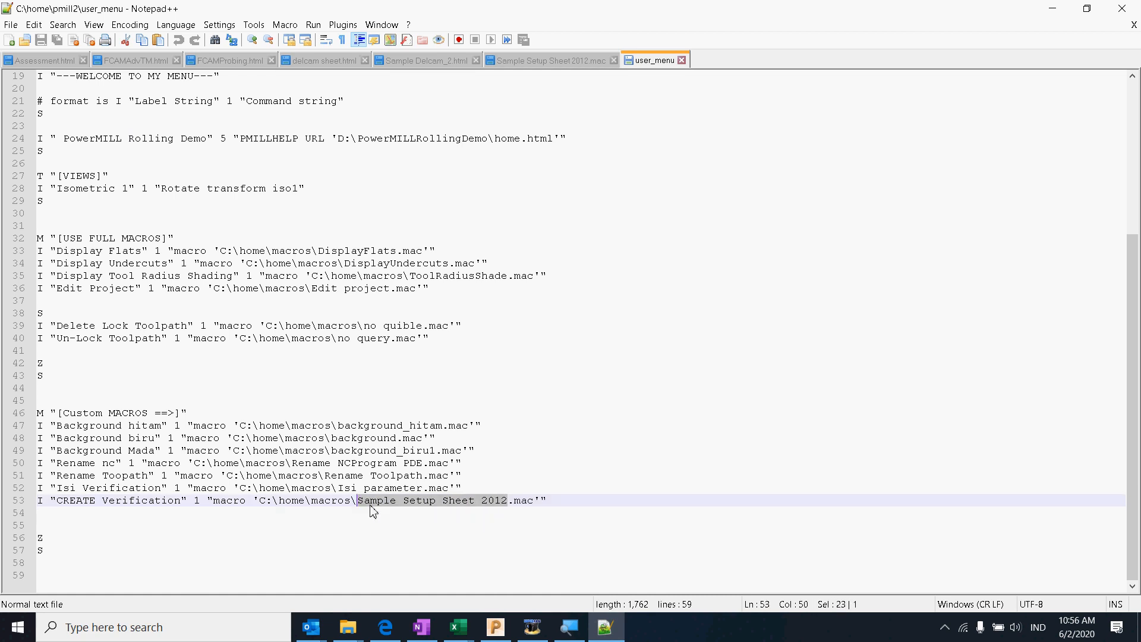
left_click_drag(534, 502, 372, 502)
left_click_drag(261, 506, 357, 506)
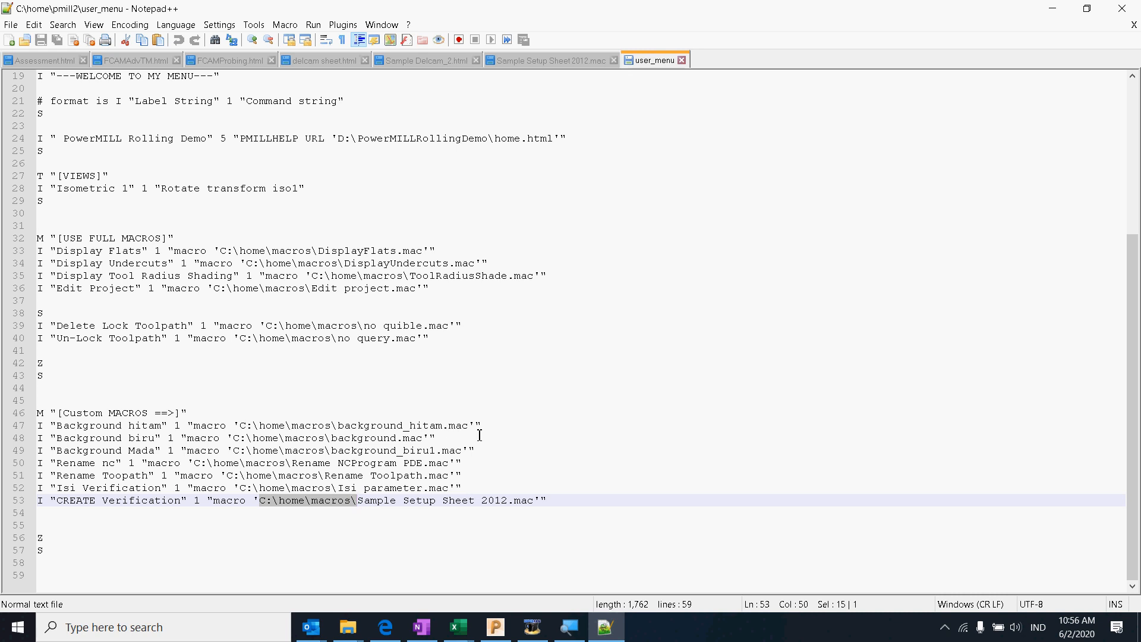
left_click_drag(76, 502, 219, 502)
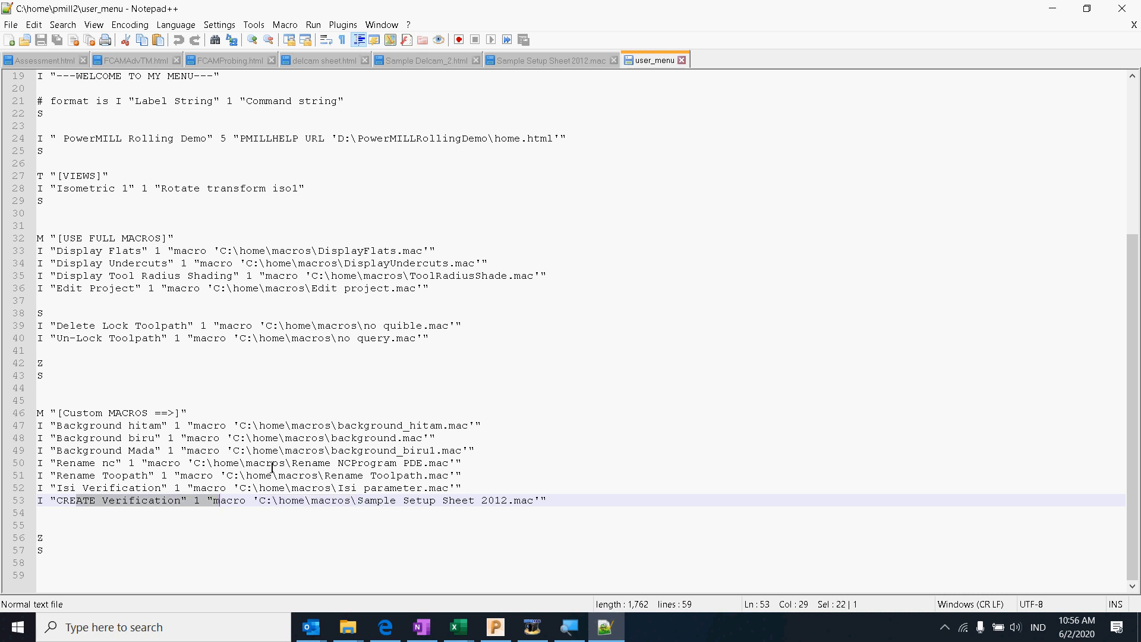
left_click(350, 625)
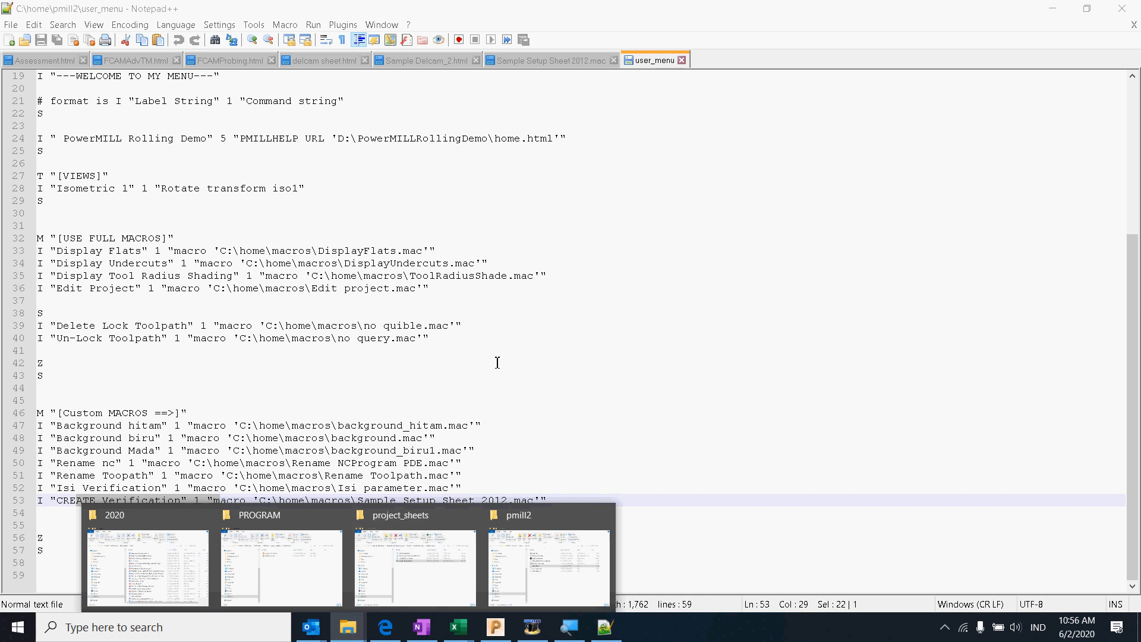
left_click(444, 571)
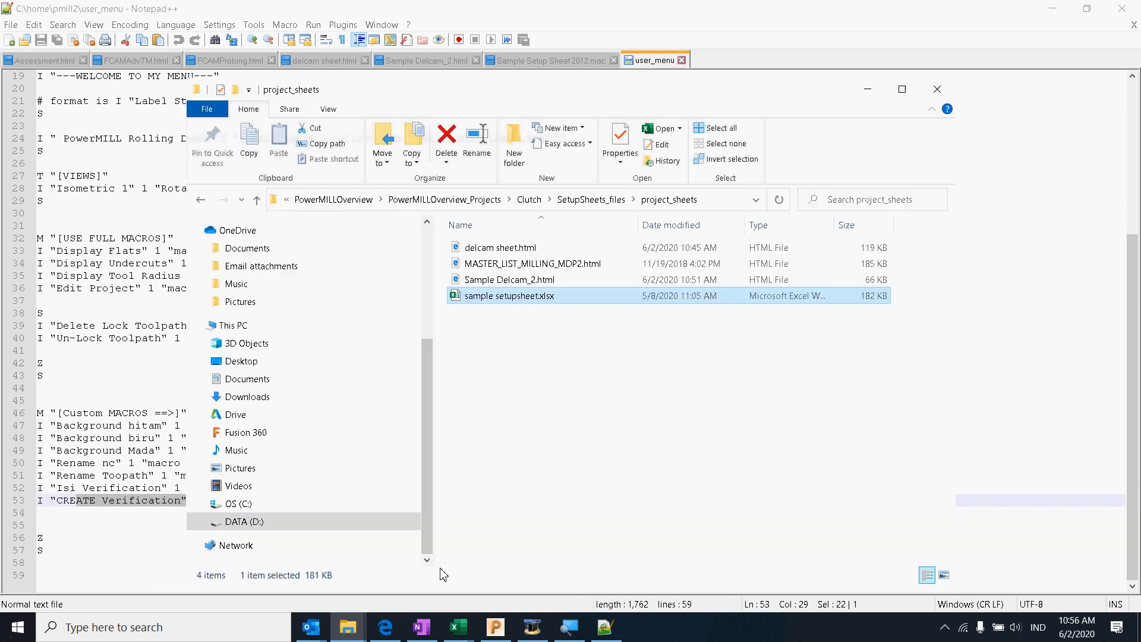
left_click(497, 628)
right_click(247, 367)
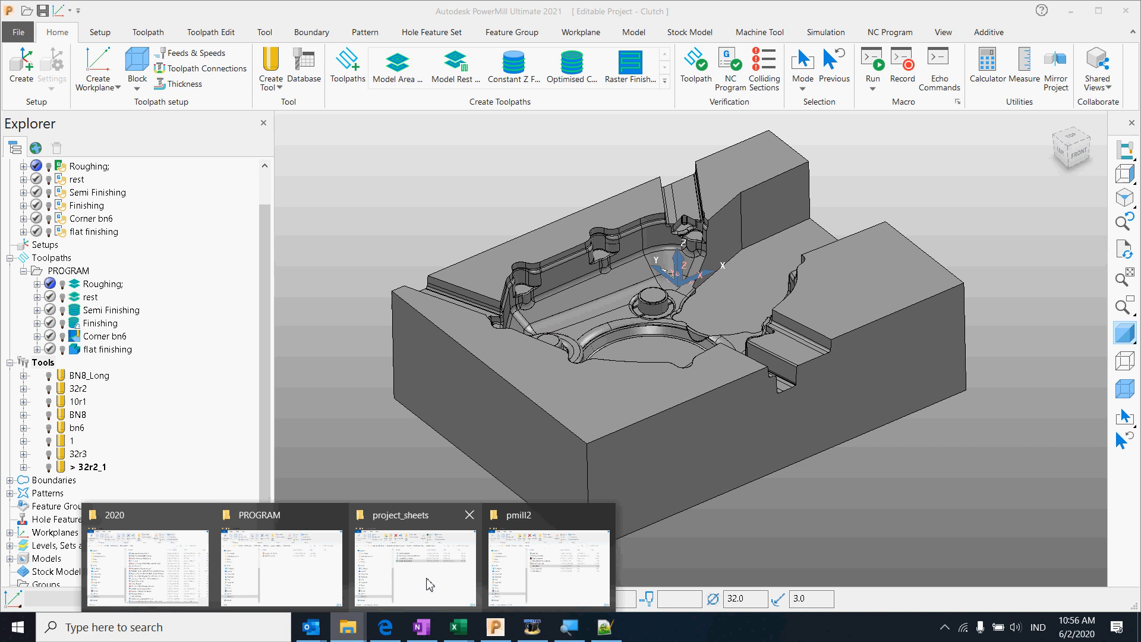
- Switch to File Explorer and open the Windows environment variables through the advanced system settings of This PC
left_click(535, 580)
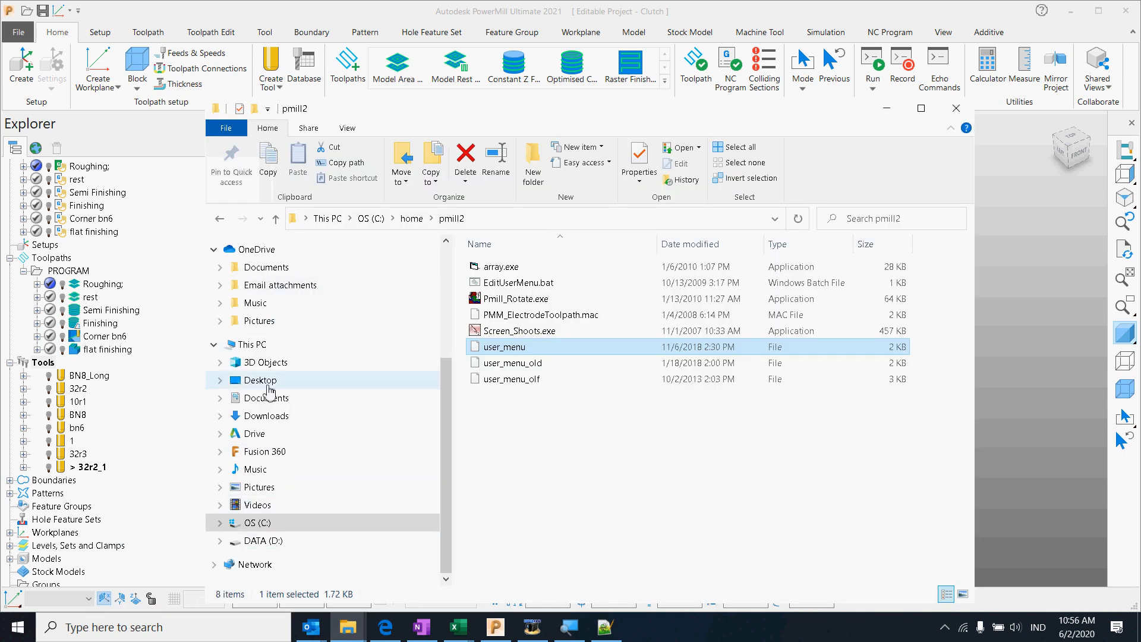
left_click(285, 345)
right_click(284, 344)
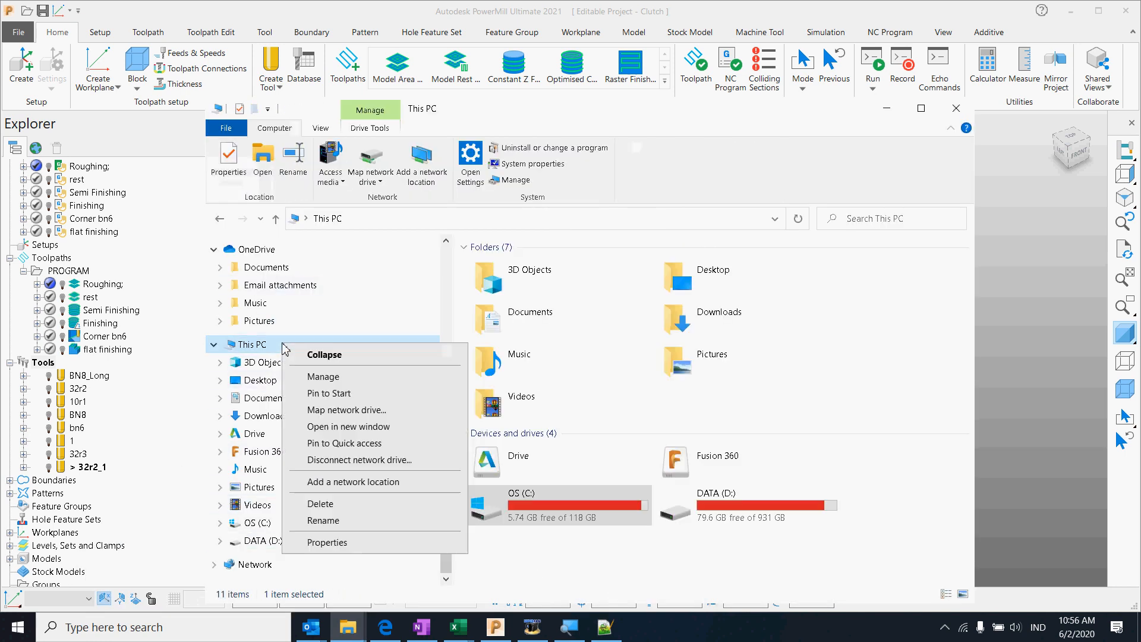
left_click(347, 541)
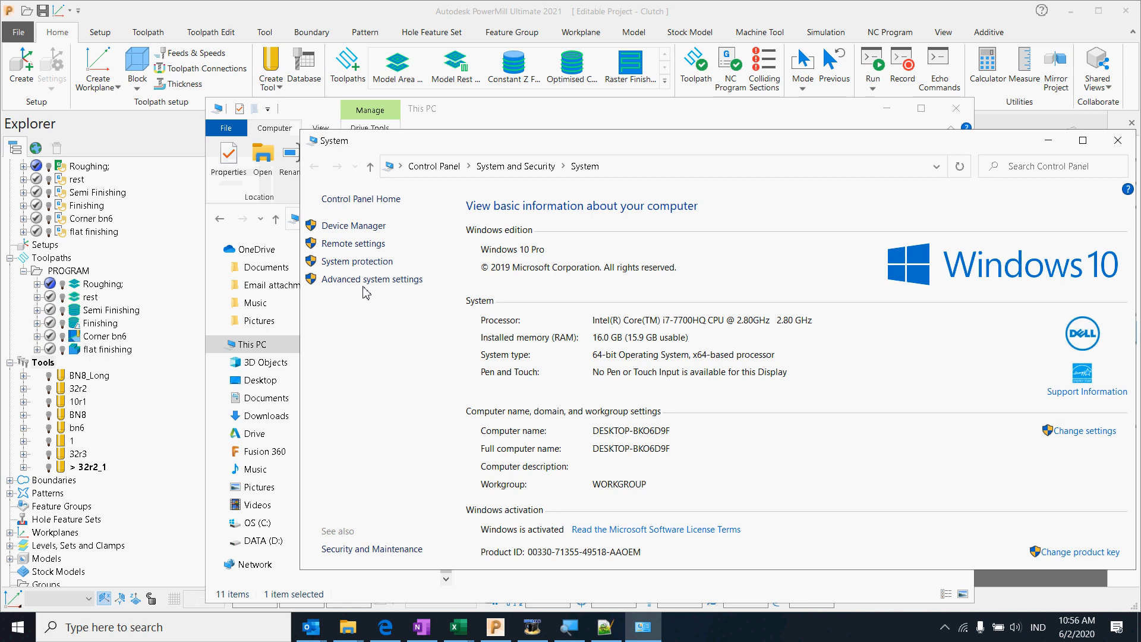
left_click(367, 280)
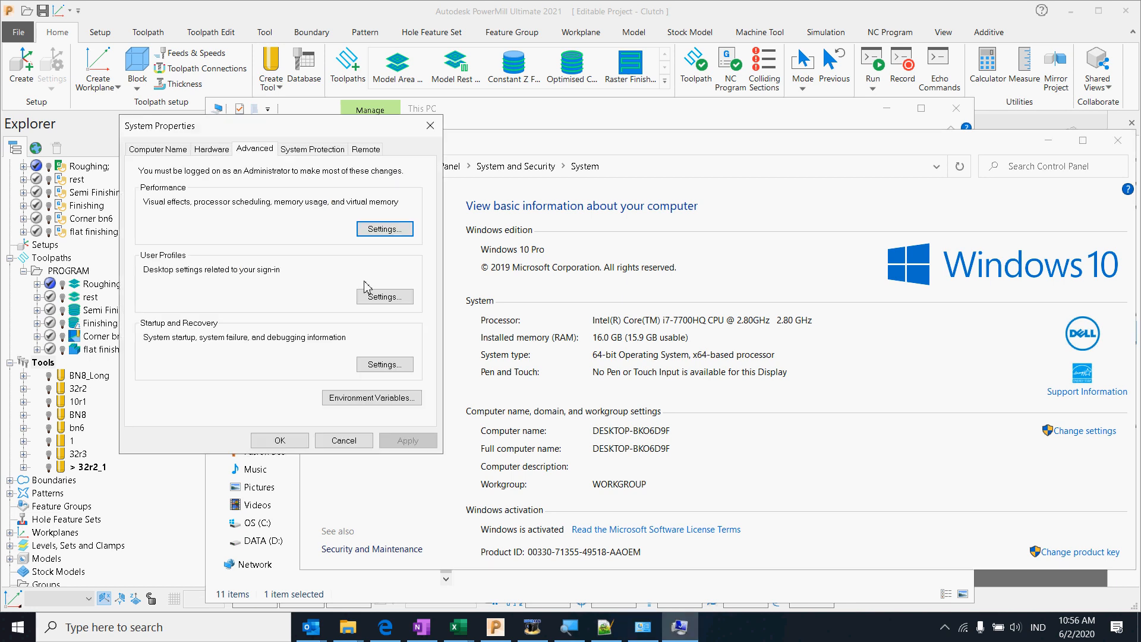
left_click(370, 398)
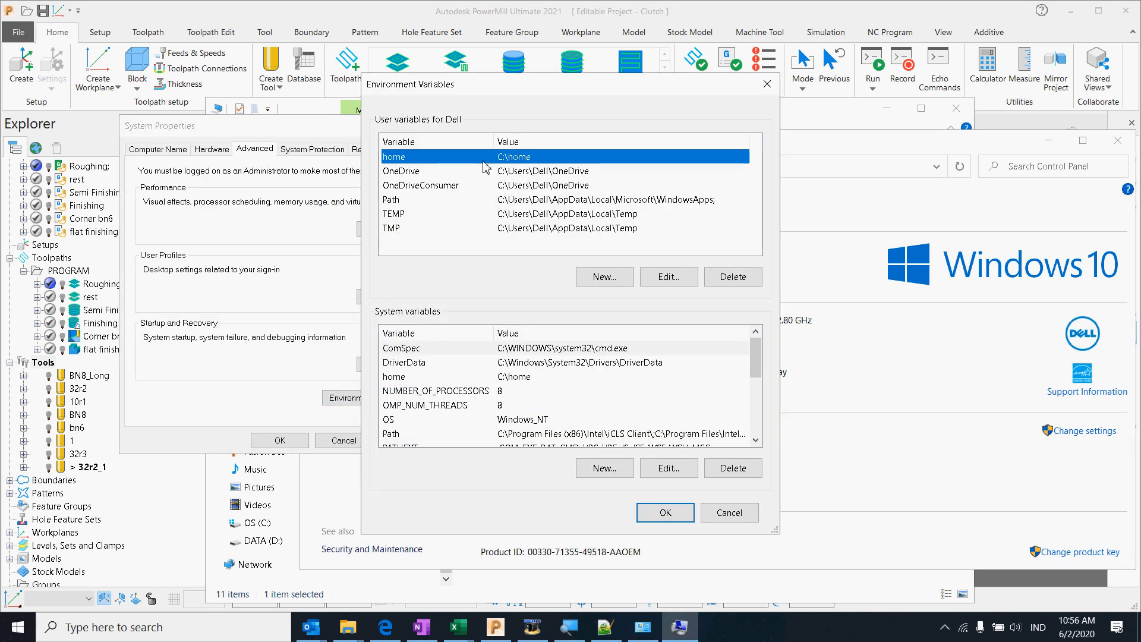
- Try to add a new user variable named home with the value c:\home
left_click(598, 277)
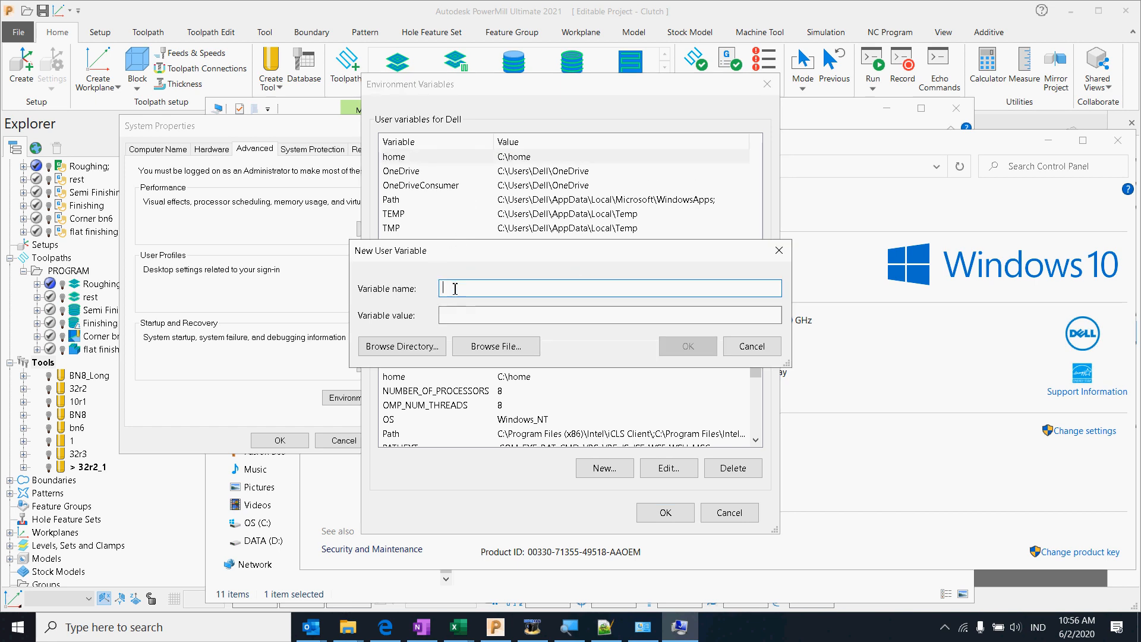
type("home")
left_click(455, 316)
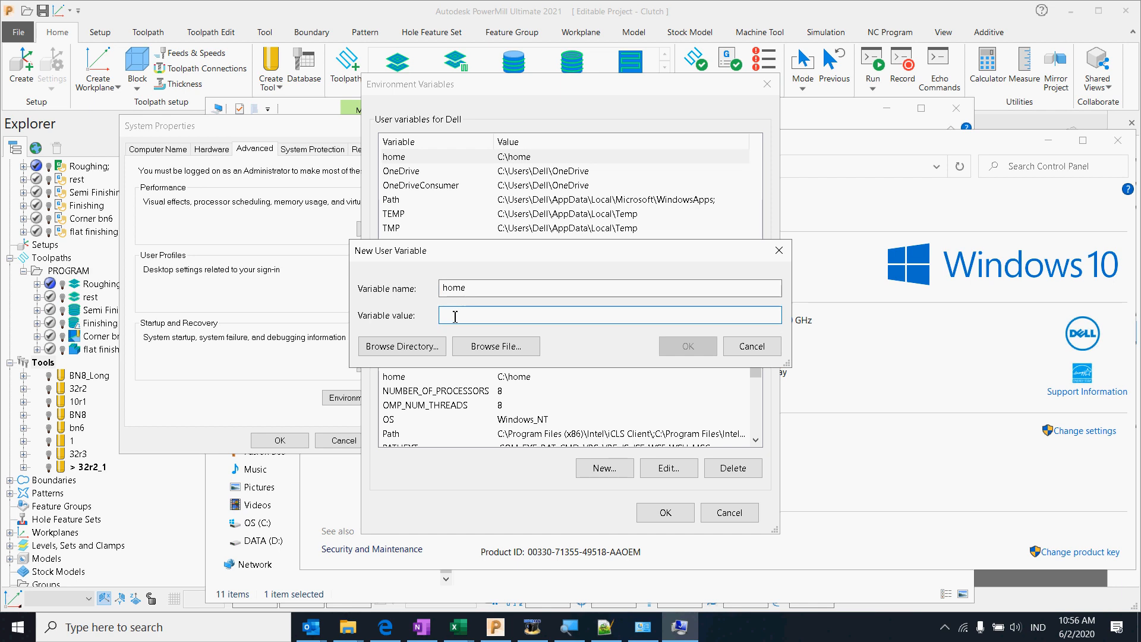
type("c:\\home")
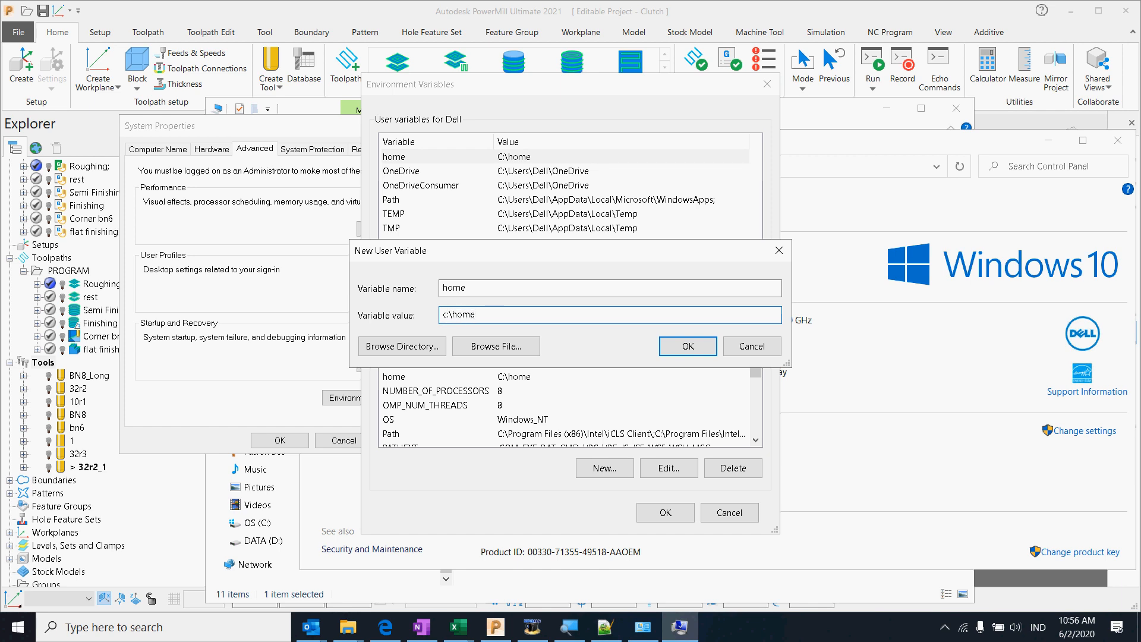
left_click(718, 348)
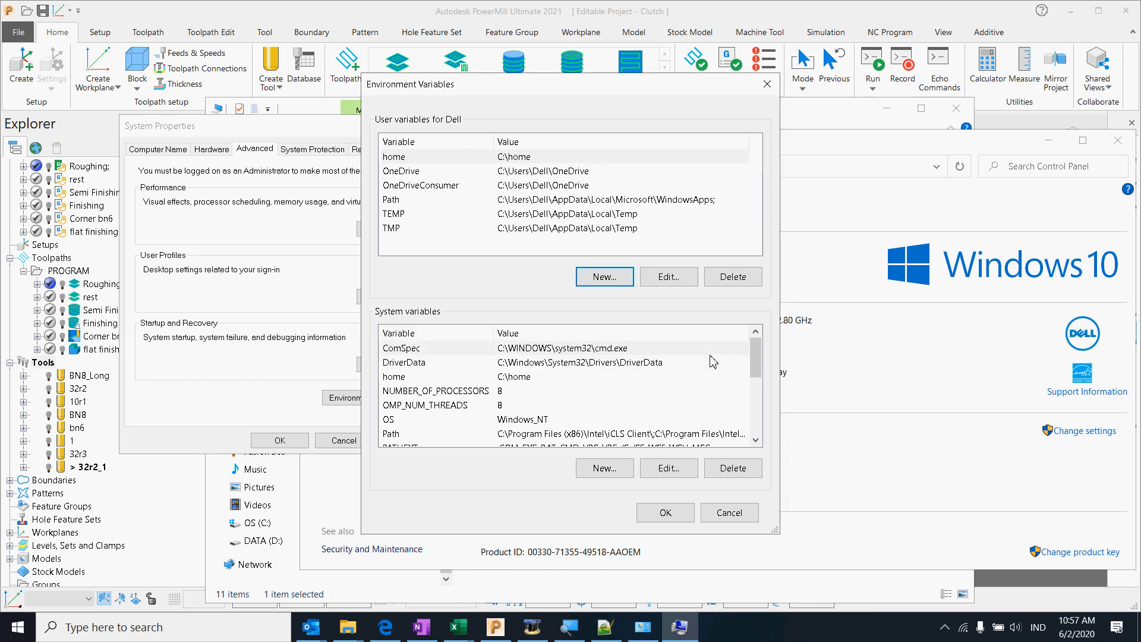
- Select the existing home entry among the system variables and close the Environment Variables and System Properties dialogs
left_click(433, 379)
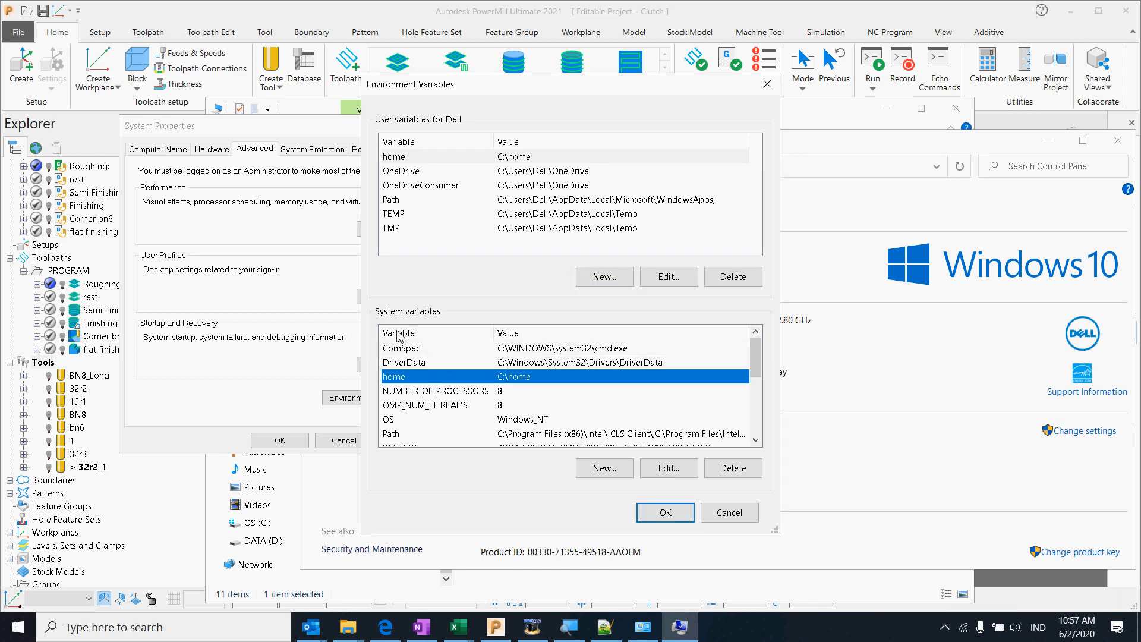
left_click(678, 518)
left_click(279, 440)
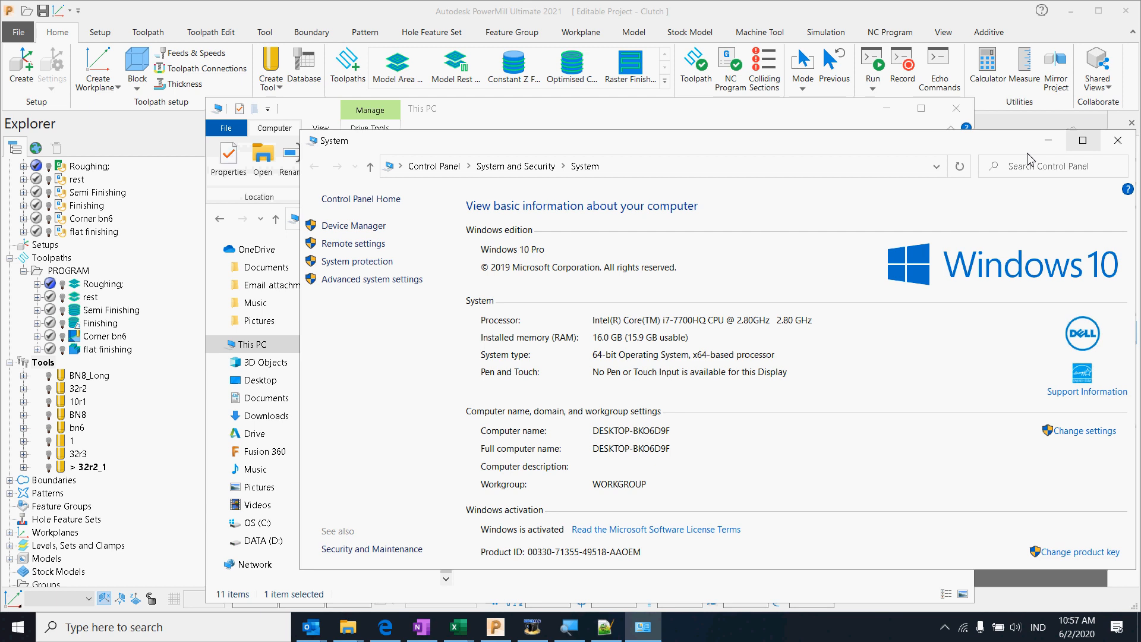
- Return to PowerMill and run CREATE Verification from the Custom MACROS group of the user menu
left_click(1049, 140)
left_click(886, 108)
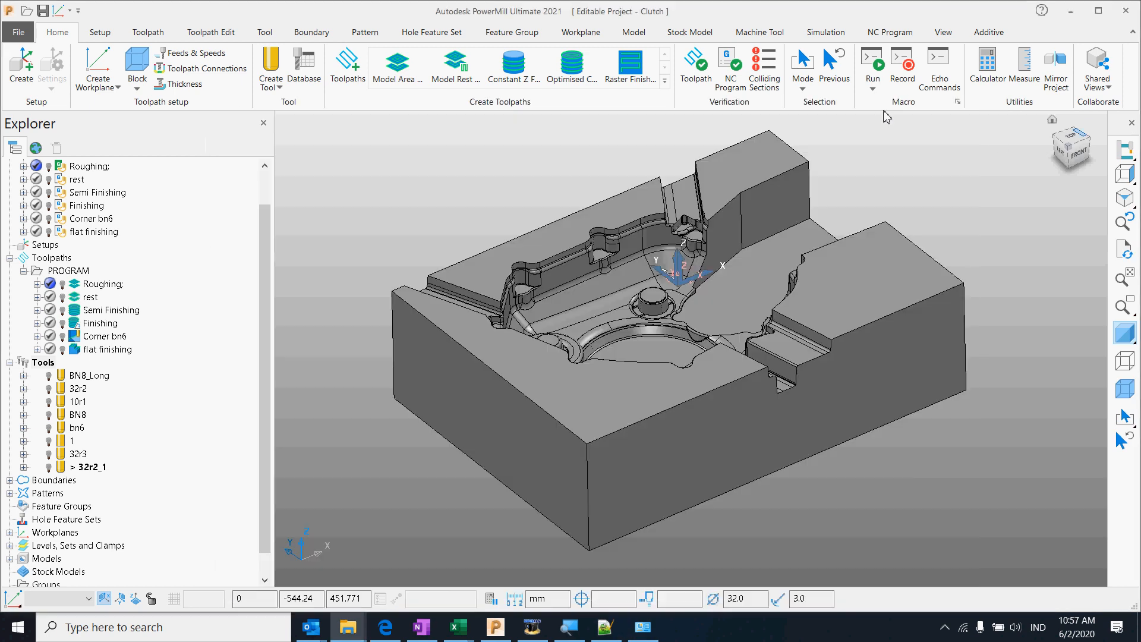
right_click(176, 338)
mouse_move(241, 453)
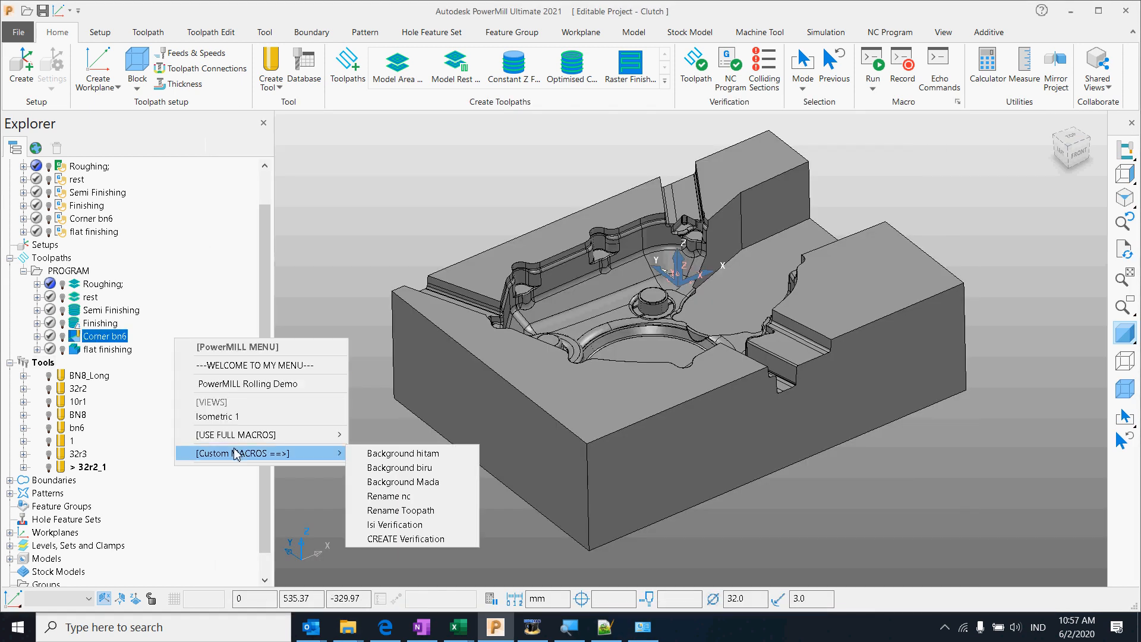
left_click(406, 545)
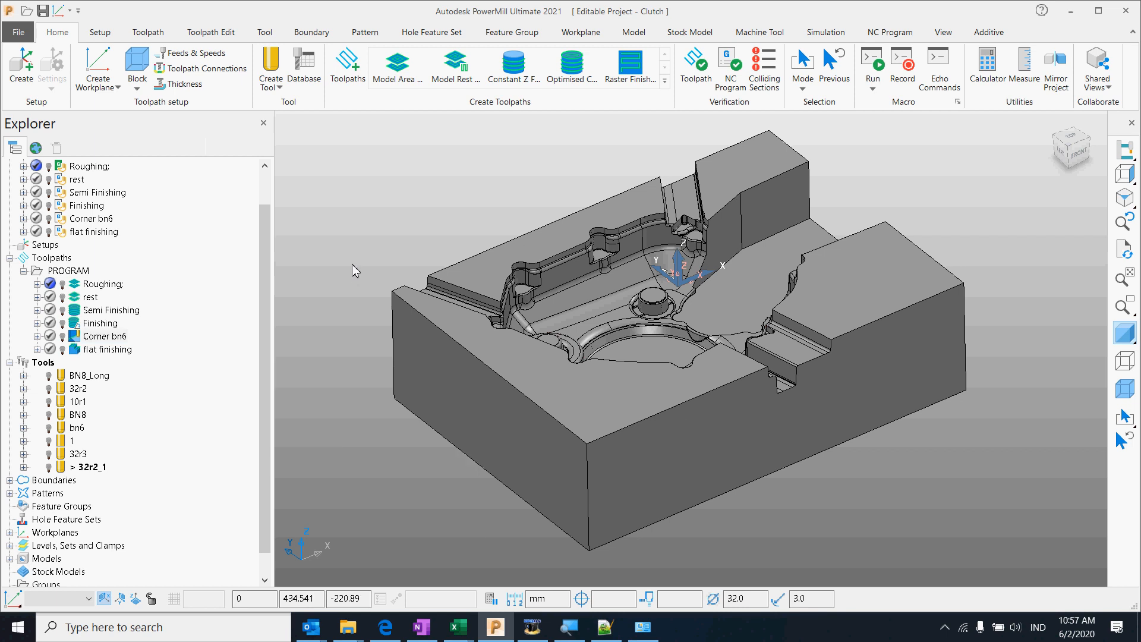